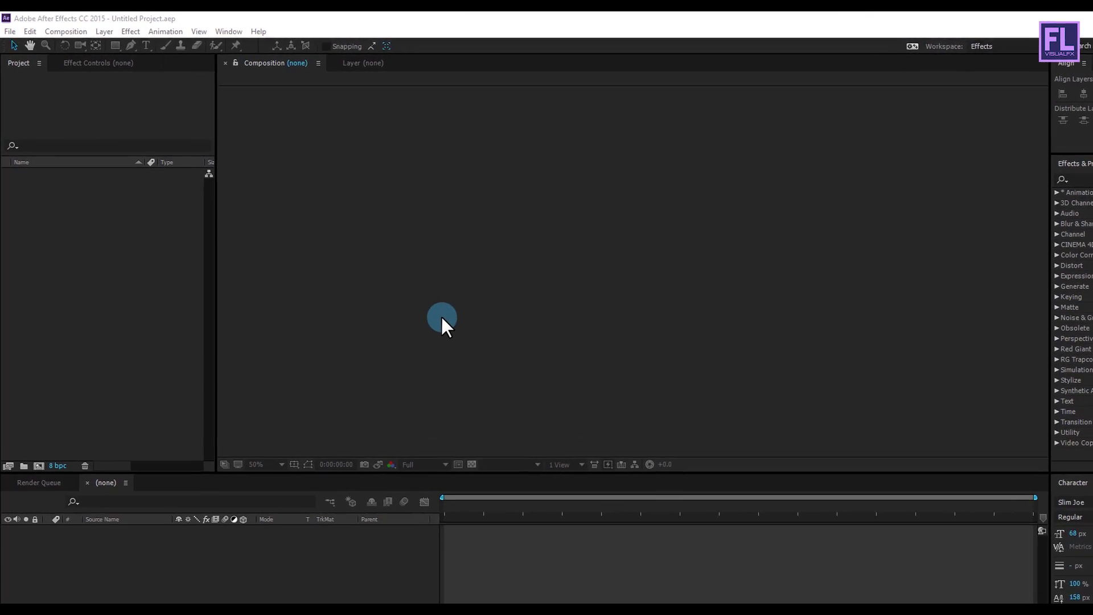
Step: Create a new composition named Slideshow at 1920 x 1080 px, 30 frames per second and 10 seconds long
click(483, 348)
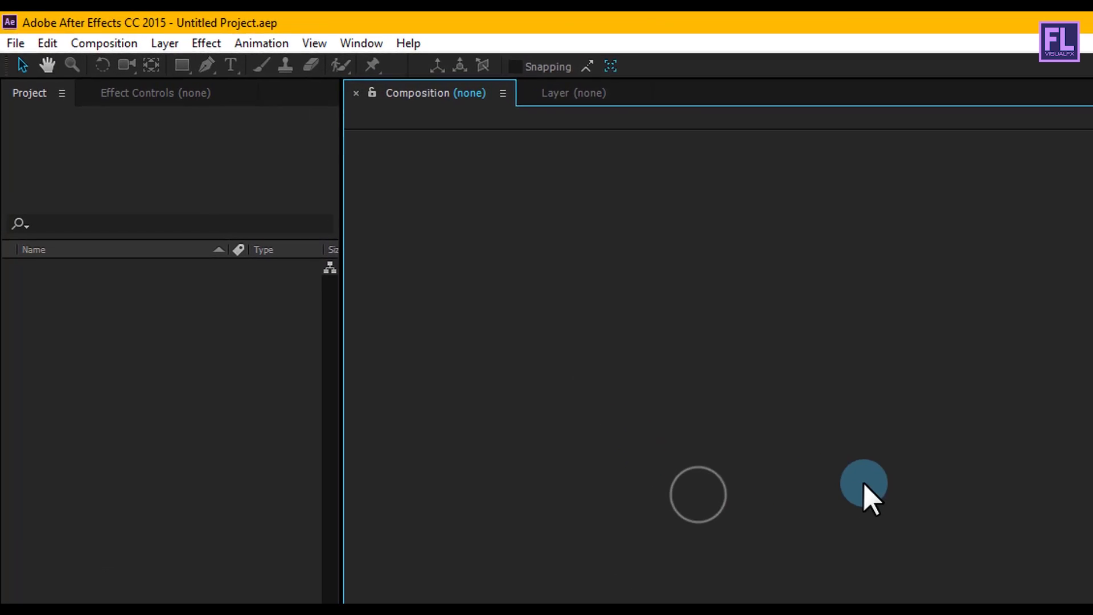
click(135, 46)
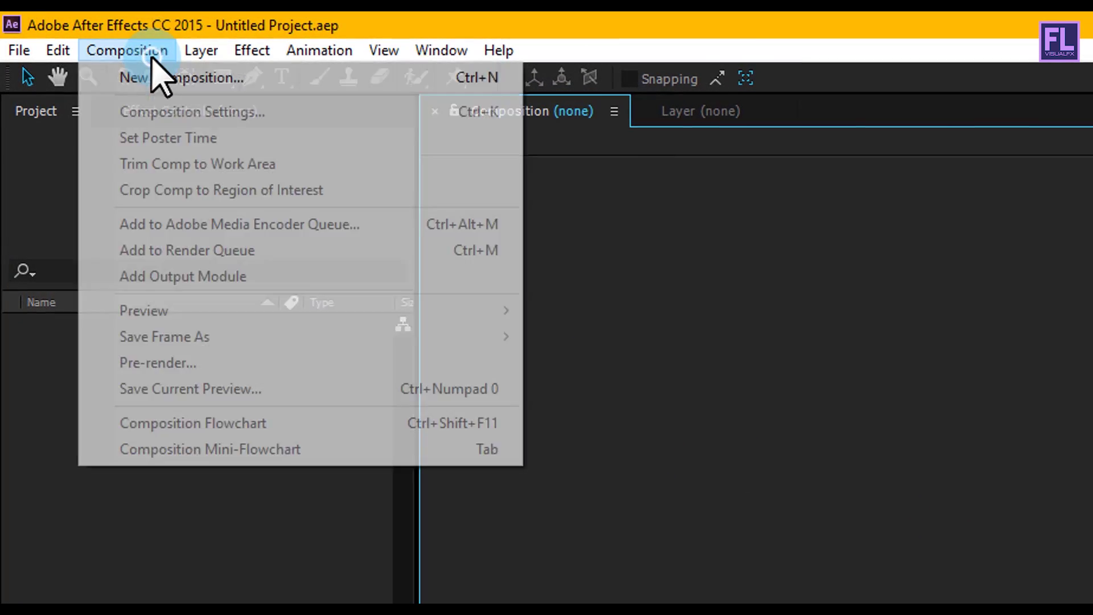
click(167, 77)
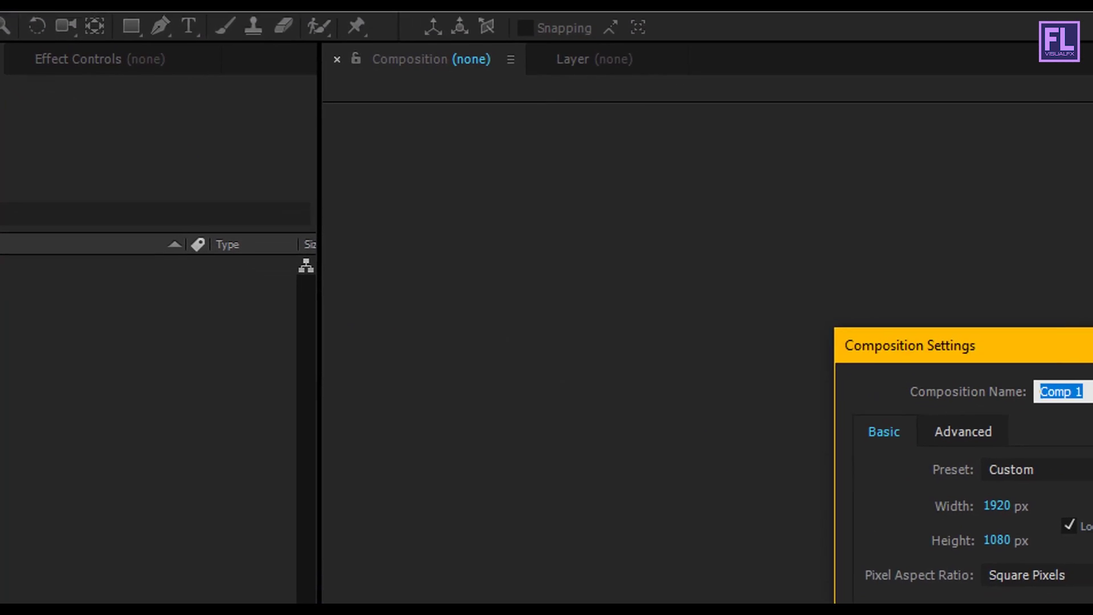
text(Slideshow)
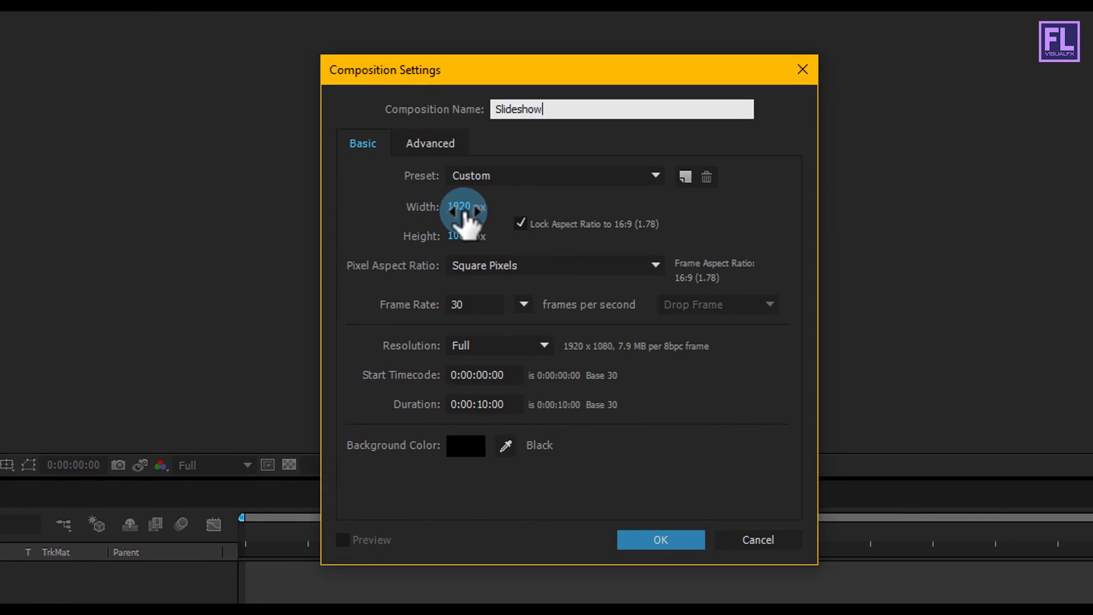
click(497, 304)
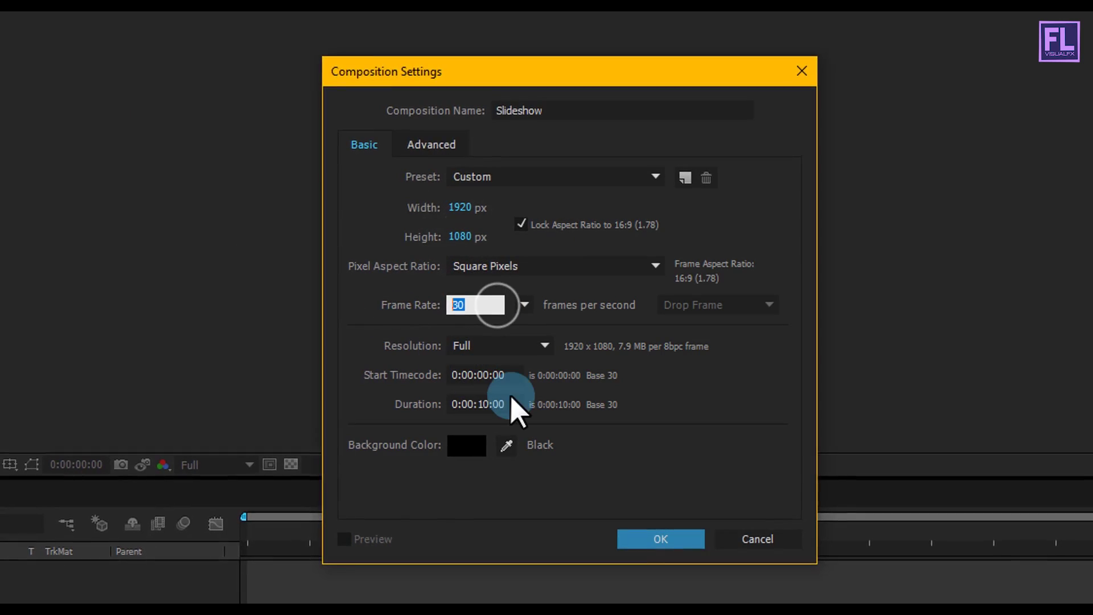
click(502, 405)
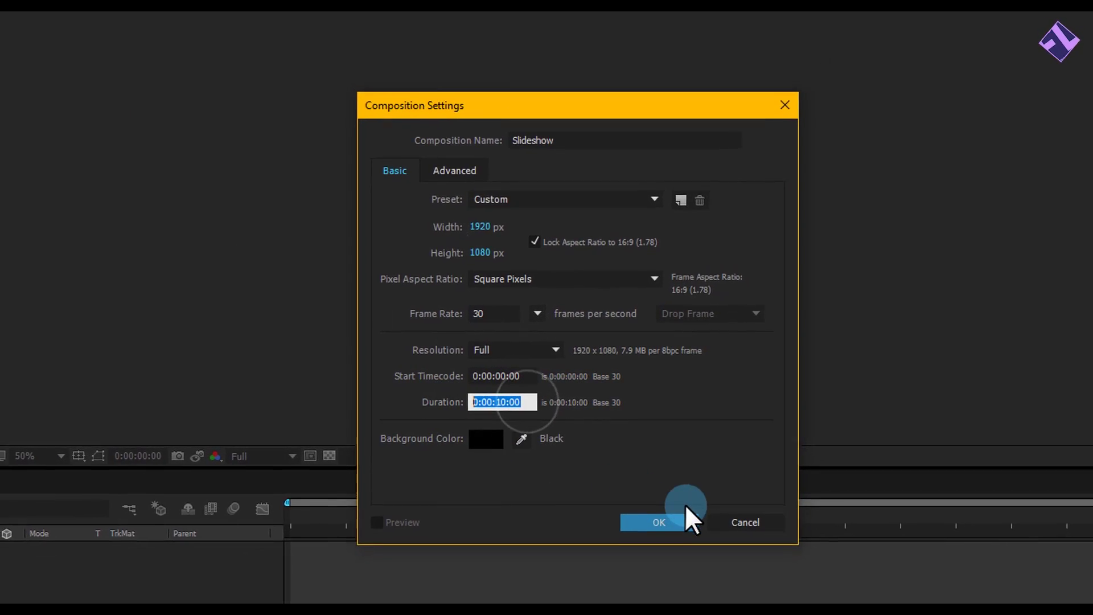
click(685, 506)
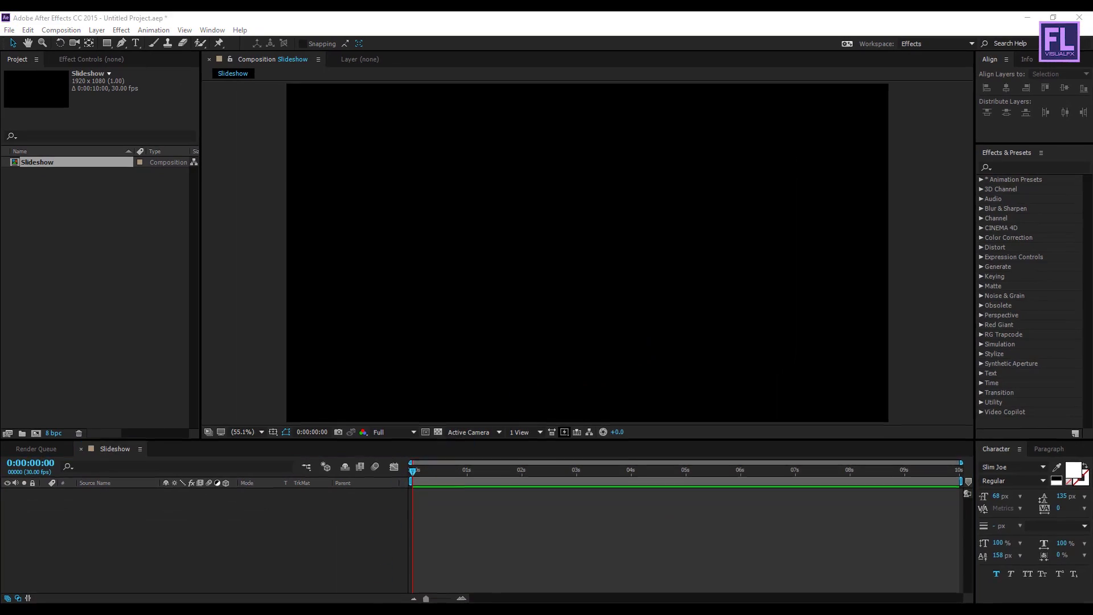
Step: Import the kaboompics_Young boy in the garden image from the Images folder and add it to the Slideshow timeline
click(421, 583)
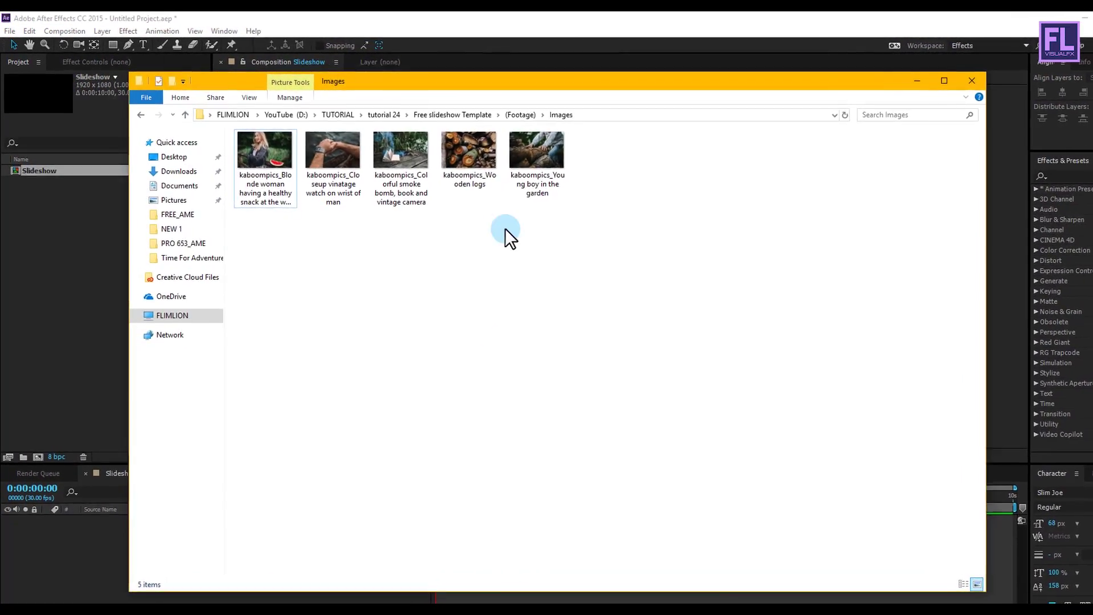
drag(529, 158, 72, 261)
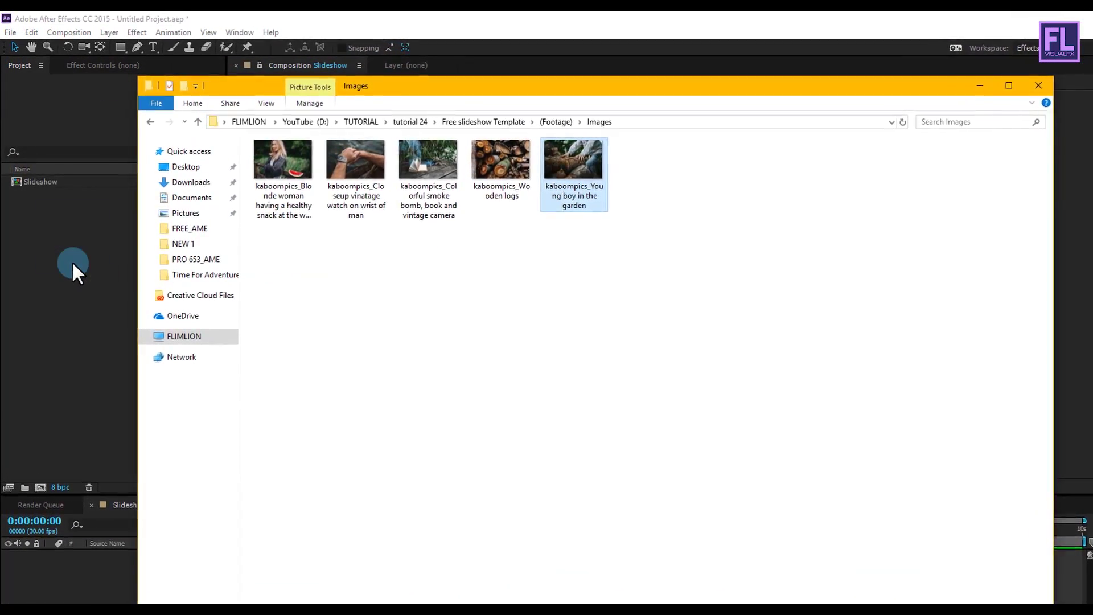
drag(65, 181, 121, 526)
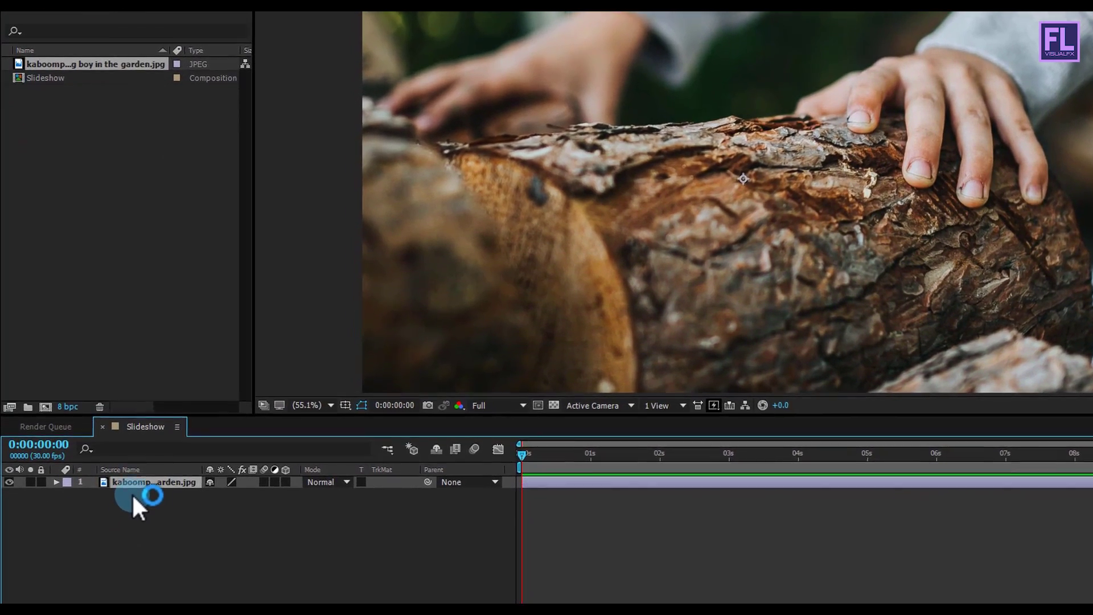
Step: Scale the boy-in-the-garden image layer down to 49% in the Slideshow composition
key(s)
drag(234, 483, 190, 481)
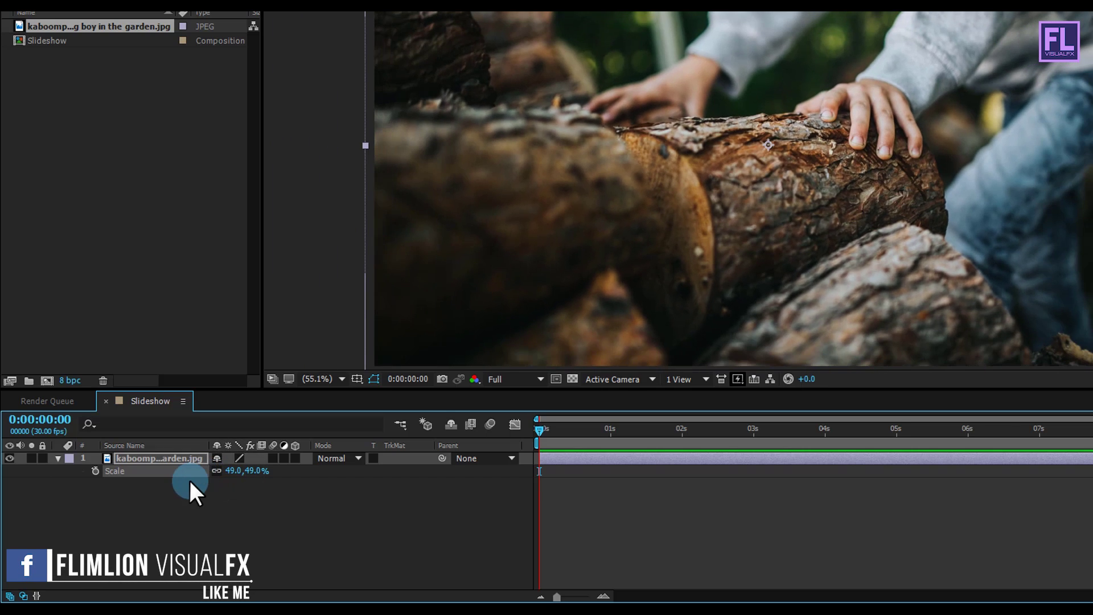
click(58, 459)
Step: Pre-compose the photo layer as Image, moving all attributes into the new composition
right_click(145, 460)
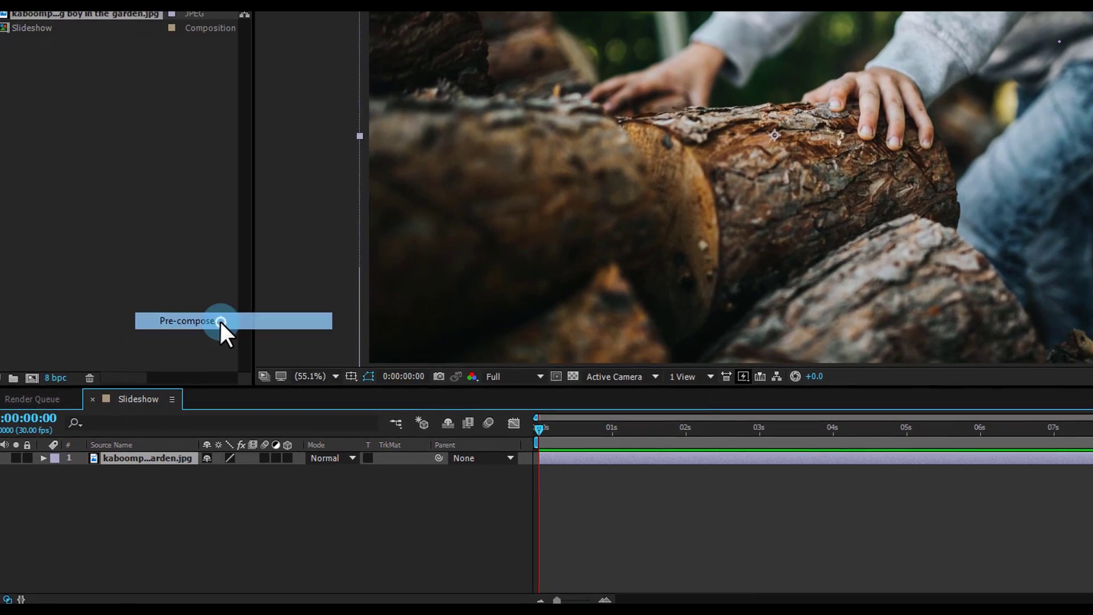
click(221, 322)
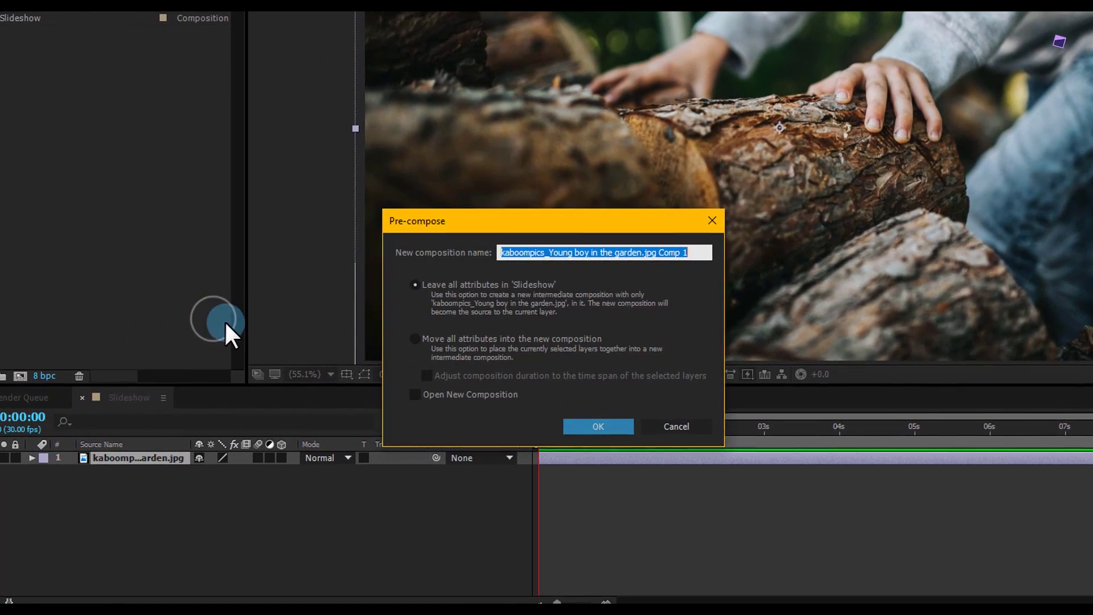
click(418, 341)
click(631, 232)
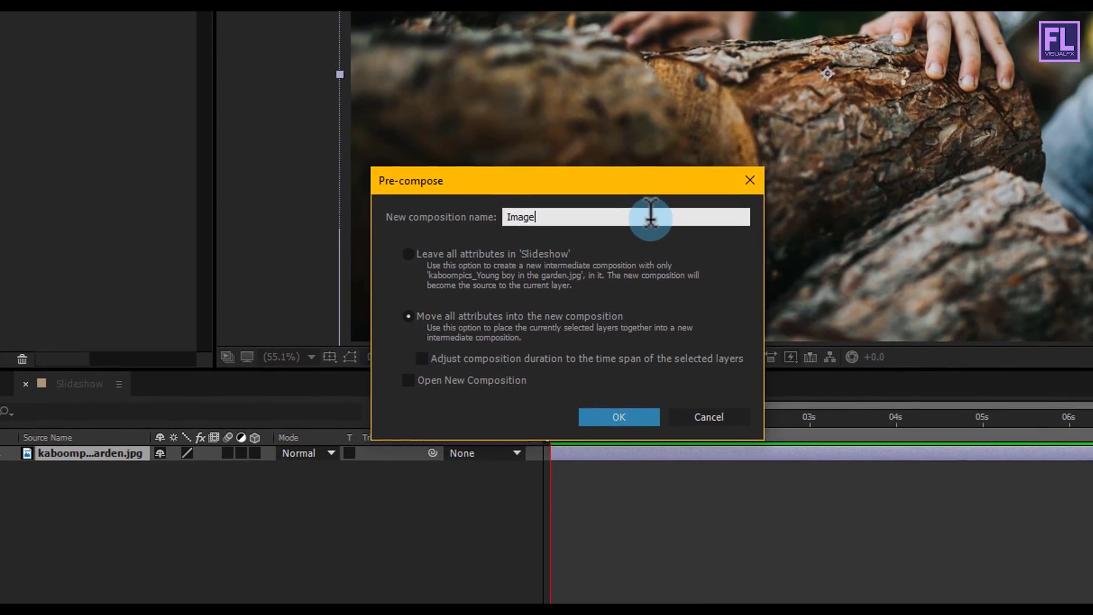
click(680, 408)
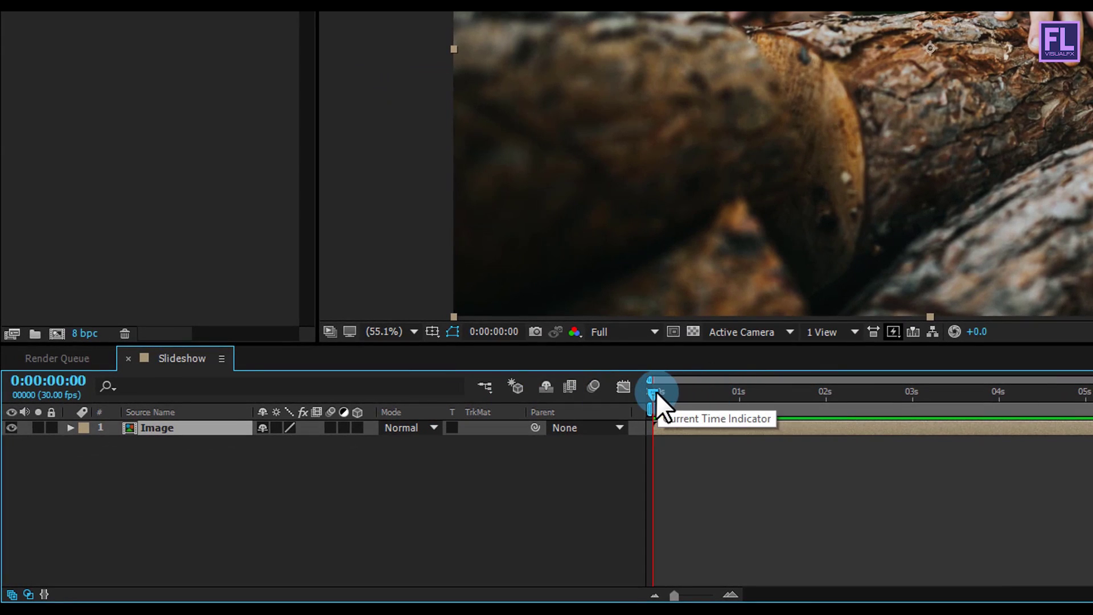
Step: Animate the Image layer's scale from 100% at 0:00:00:00 to 120% at 0:00:09:29 and scrub through the zoom
key(s)
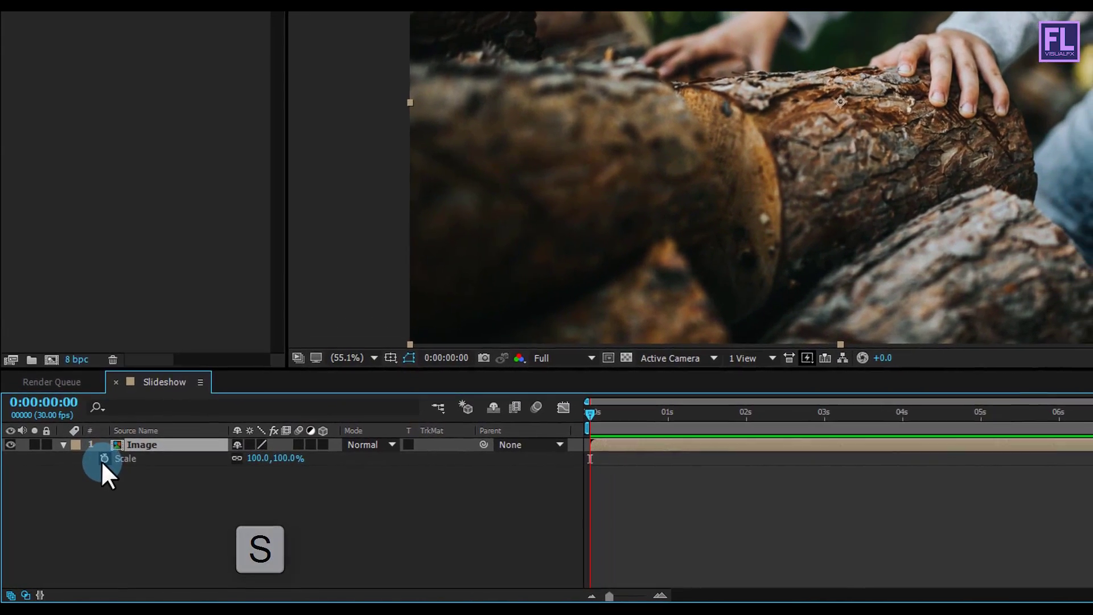
click(109, 452)
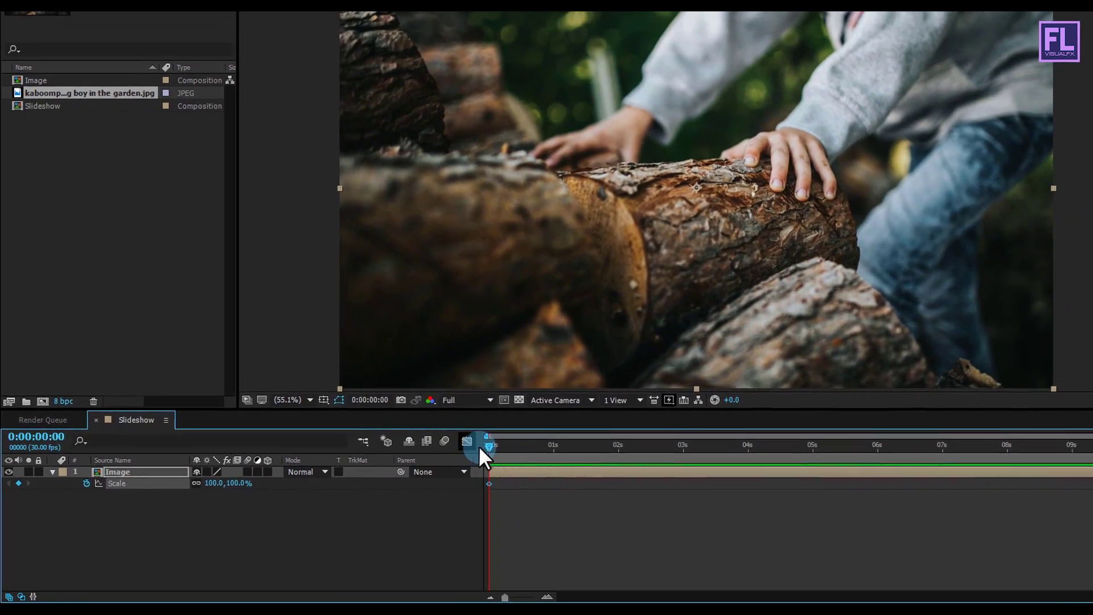
drag(479, 446, 974, 462)
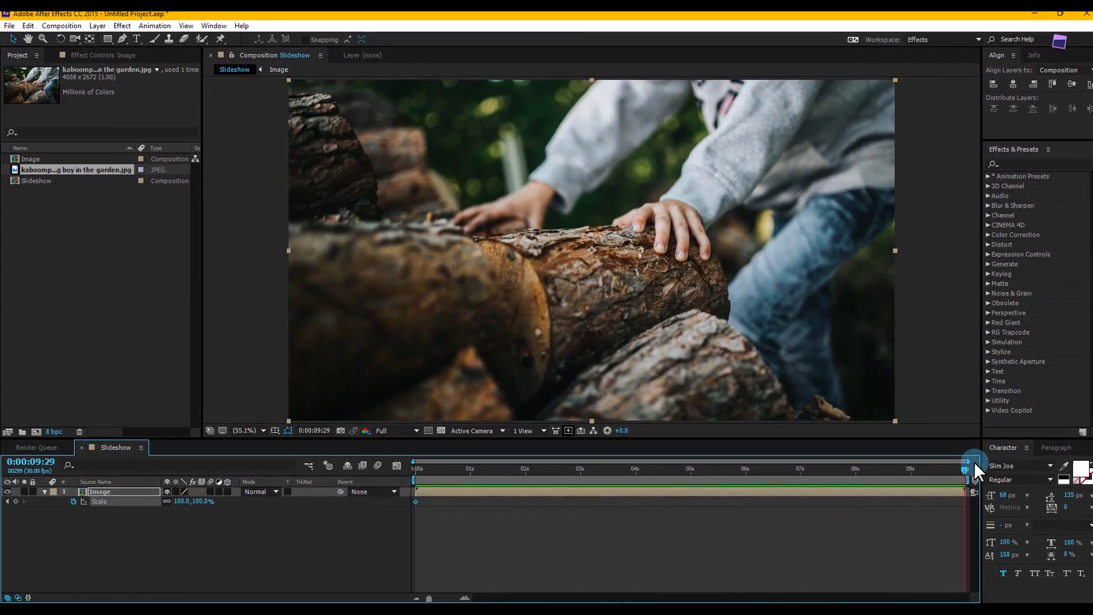
click(320, 503)
text(120)
key(Return)
drag(534, 469, 818, 486)
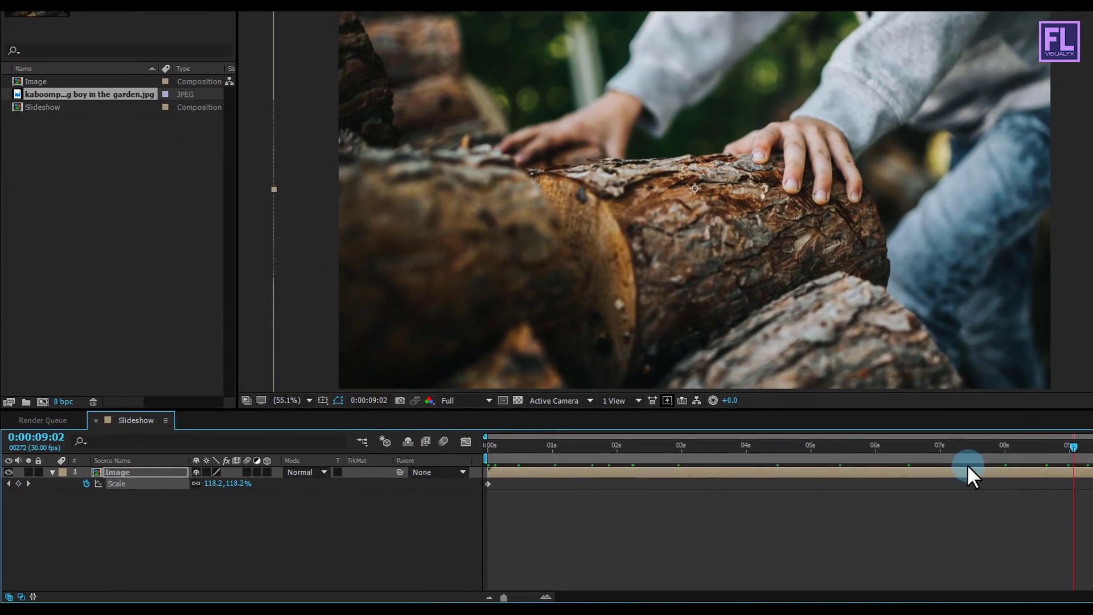
drag(966, 463, 796, 479)
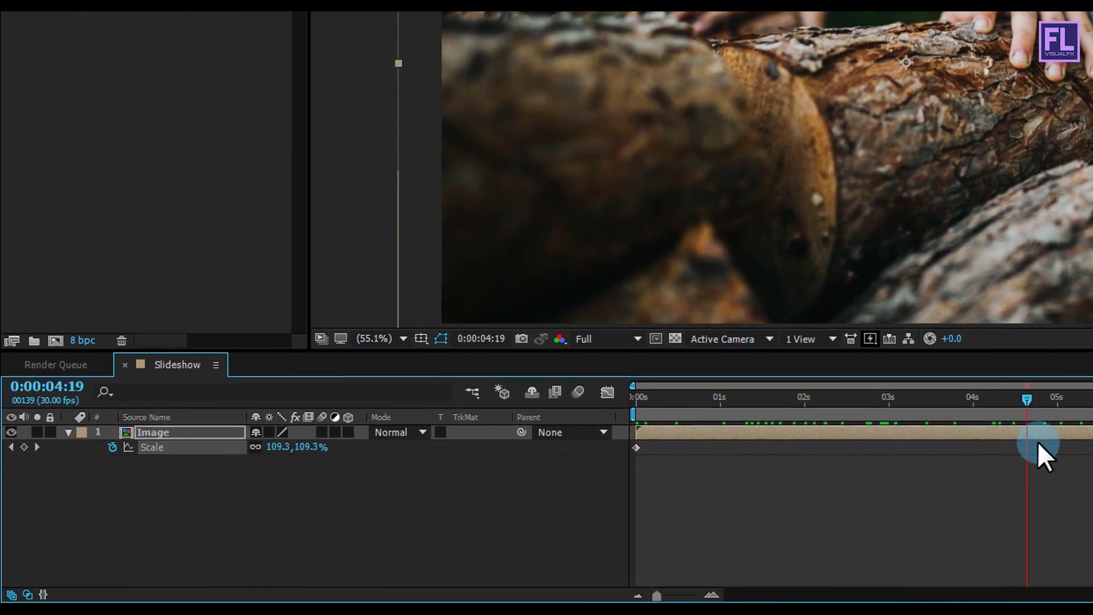
drag(1037, 442, 1060, 443)
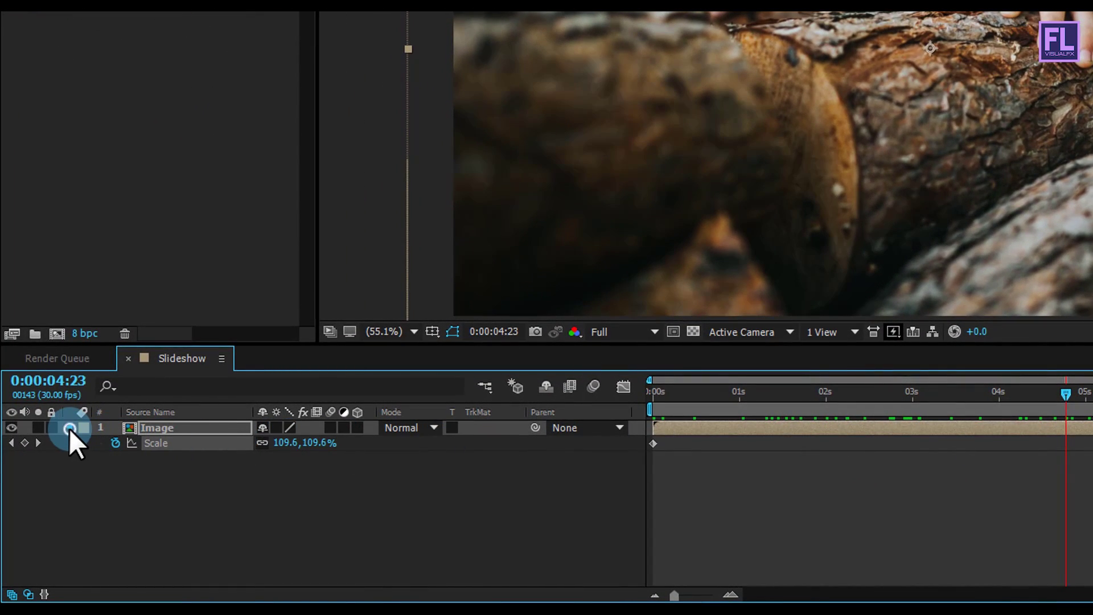
click(69, 428)
Step: Pre-compose the Image layer as Image Final, moving all attributes into the new composition
right_click(159, 427)
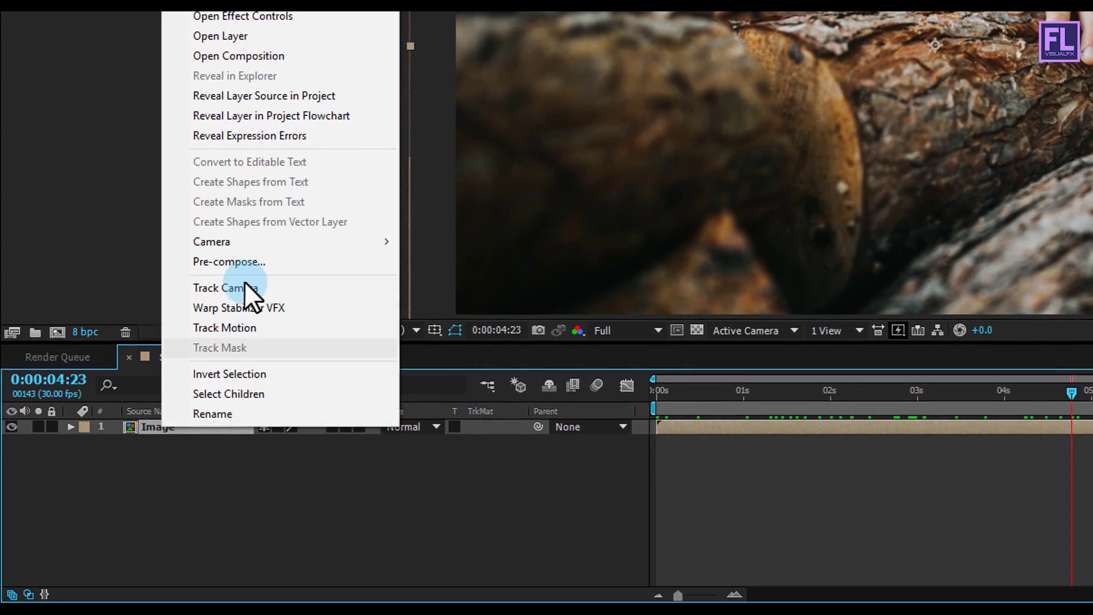
click(255, 261)
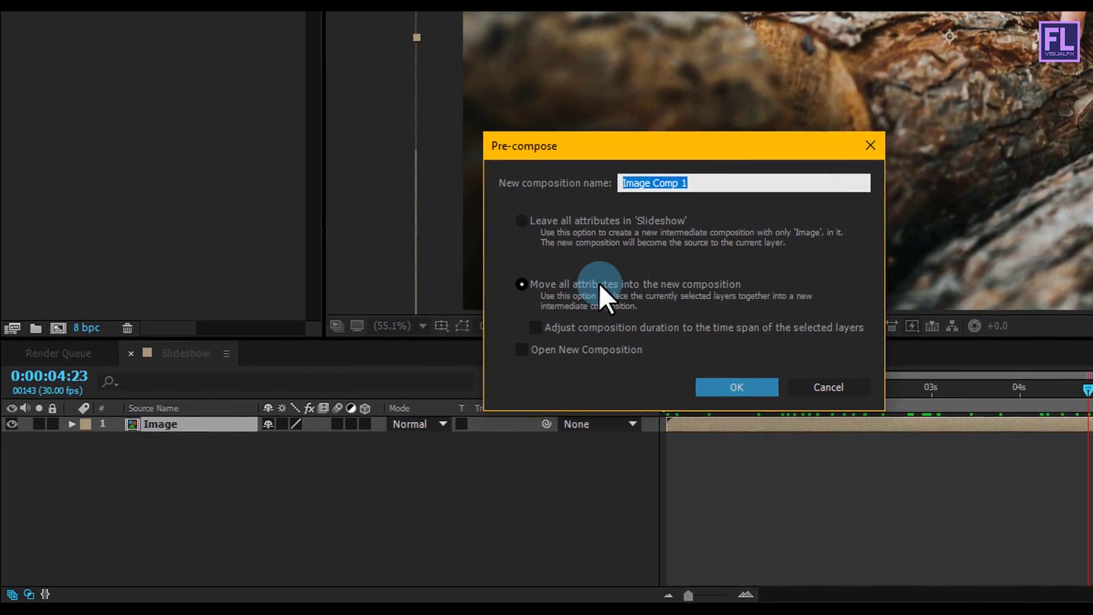
click(599, 285)
drag(703, 187, 658, 178)
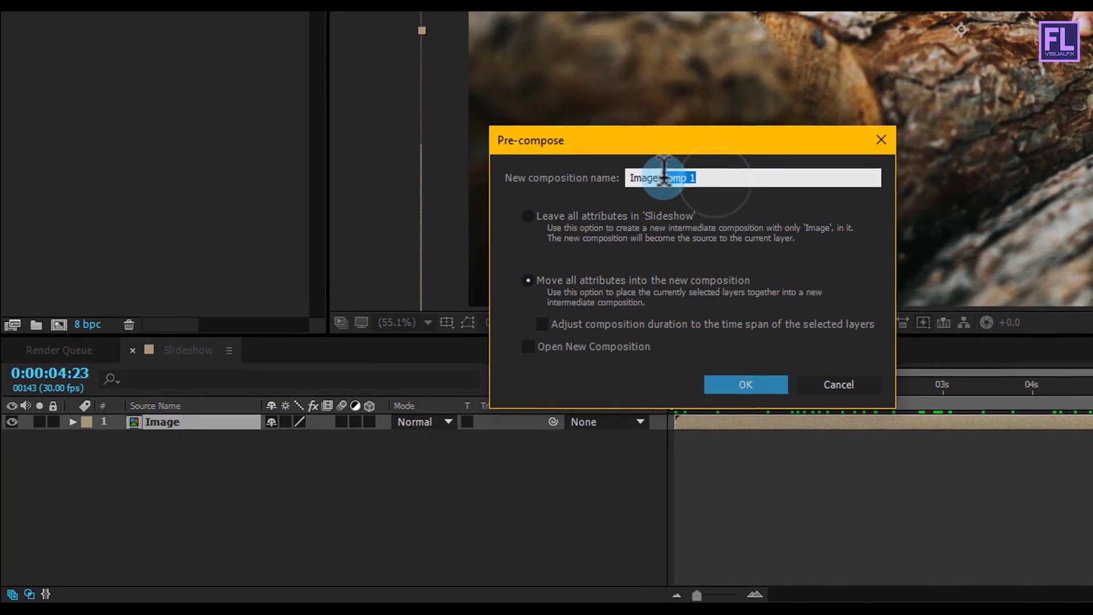
text(Final)
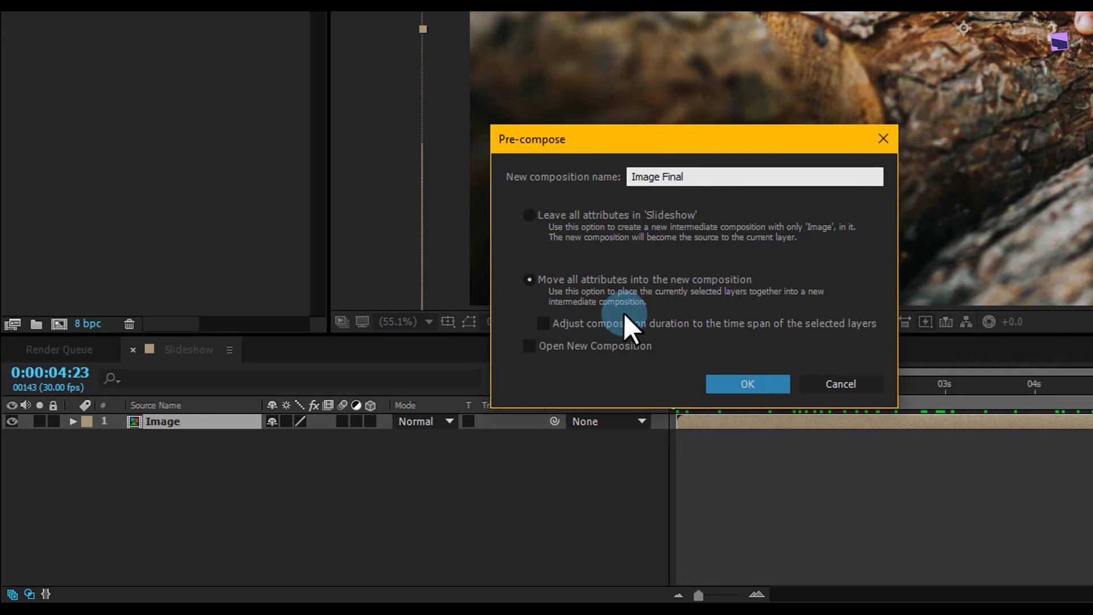
click(745, 383)
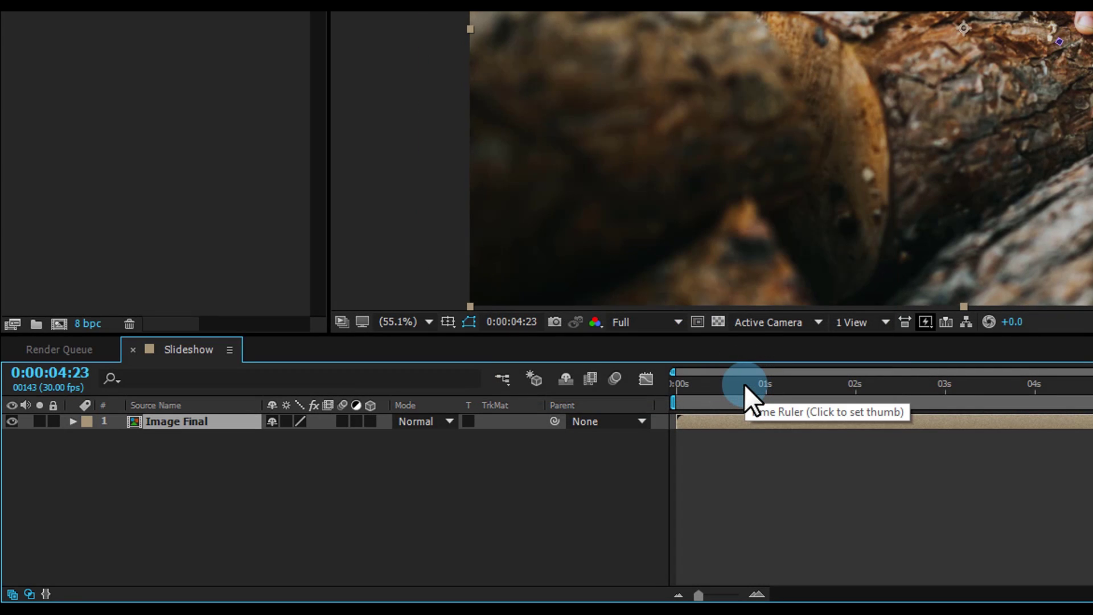
Step: Return to 0:00:00:00 and set the Image Final layer's scale to 105%
click(126, 423)
drag(748, 388, 665, 390)
key(s)
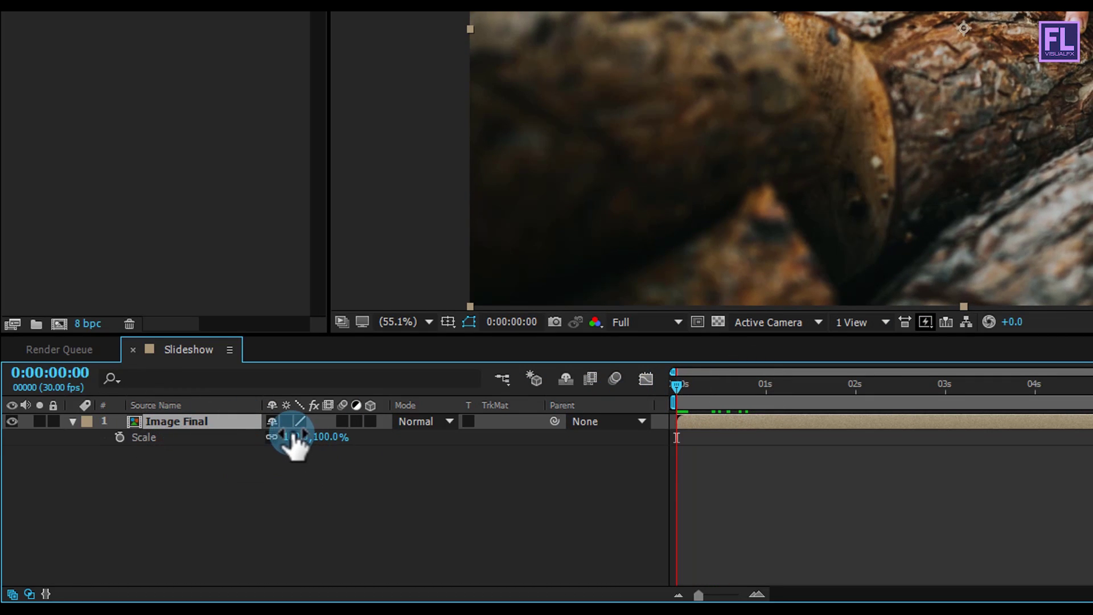
text(105)
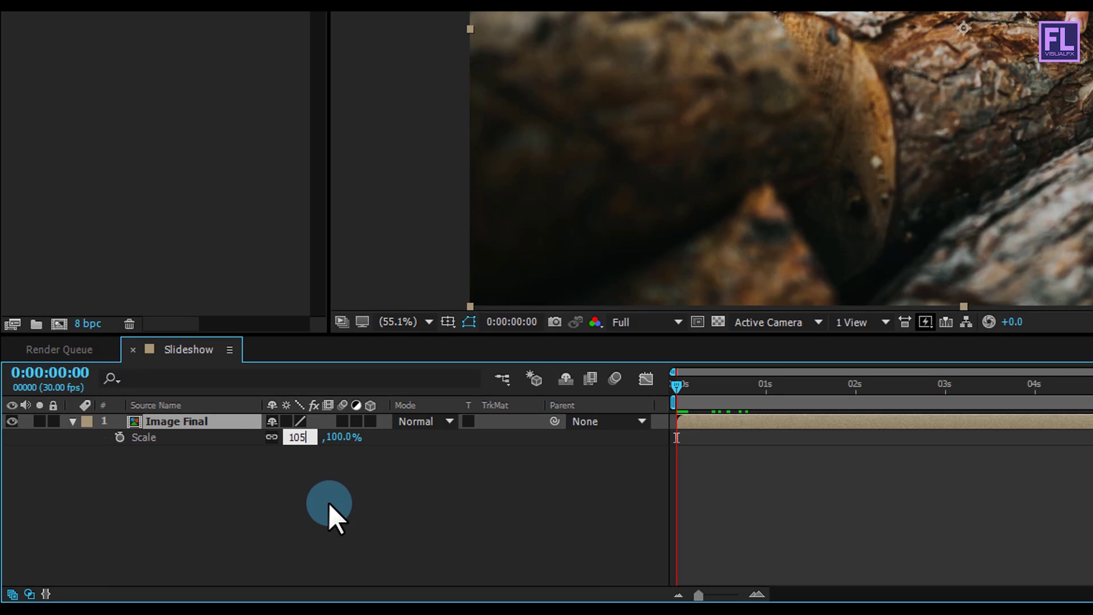
key(Return)
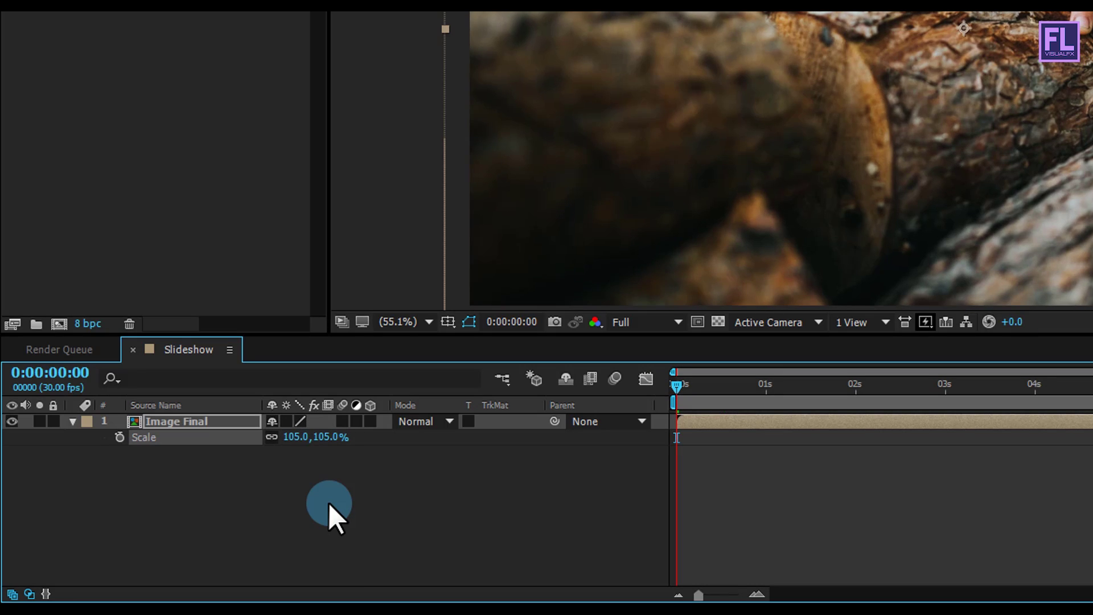
Step: Add a position keyframe to the Image Final layer at 0:00:00:00 with the X position set to 1008
click(227, 422)
key(p)
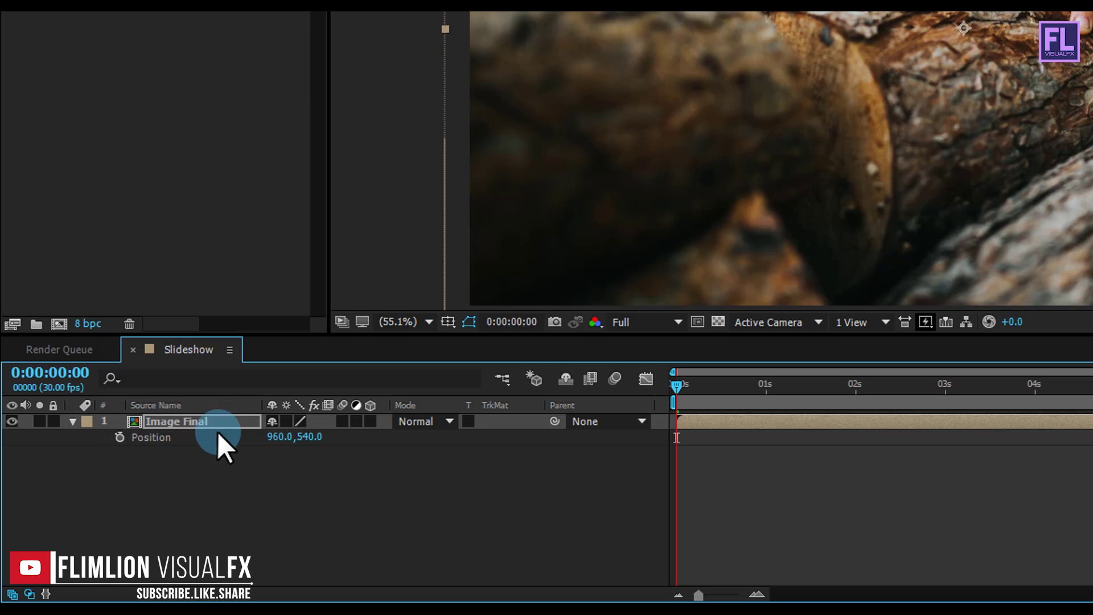
click(118, 437)
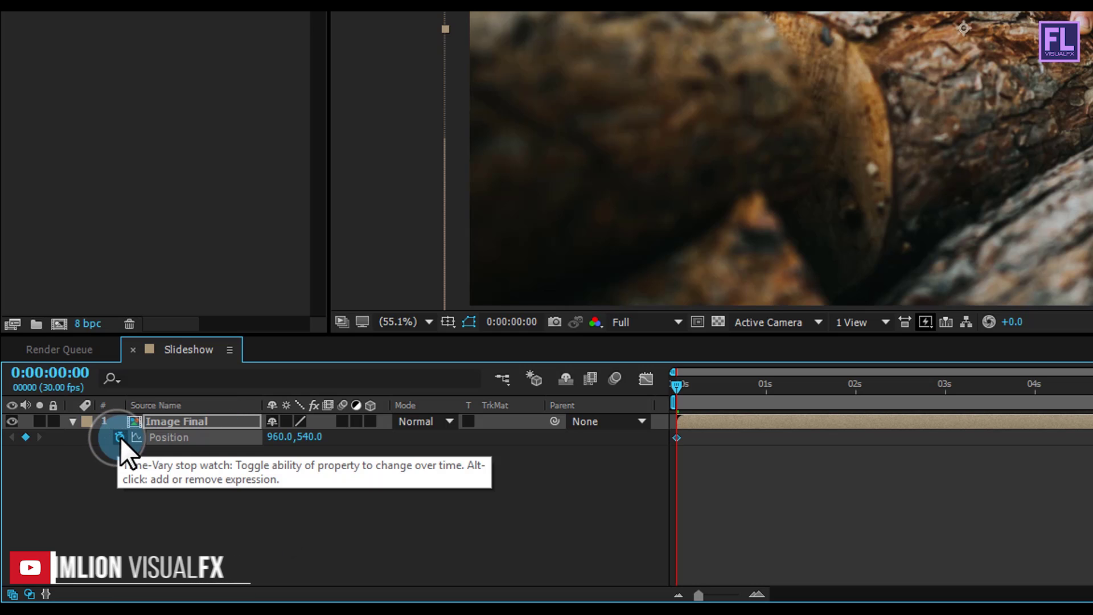
click(275, 437)
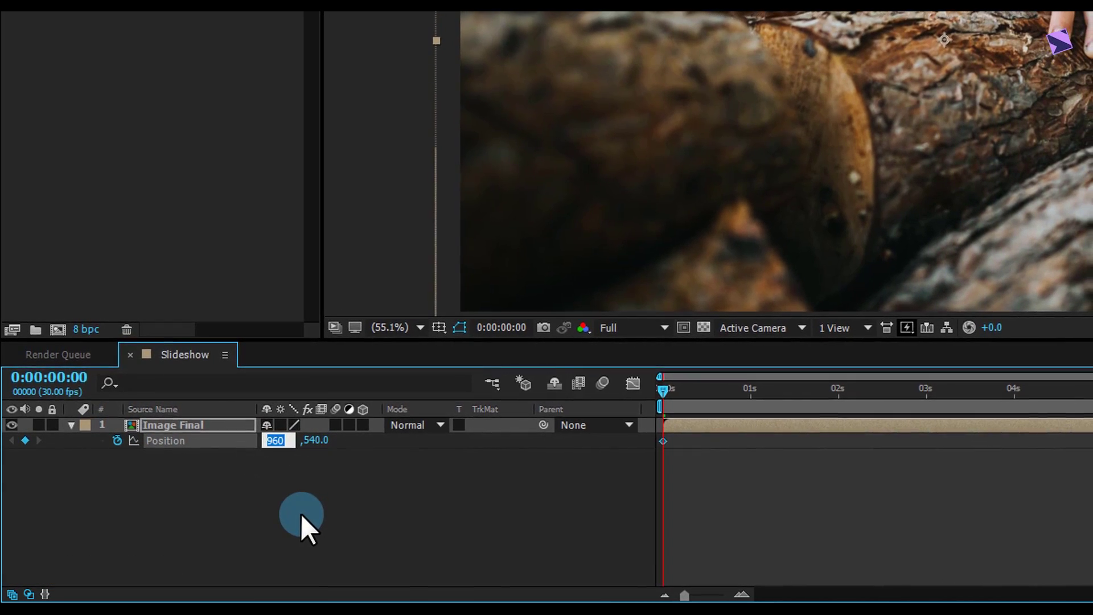
text(1008)
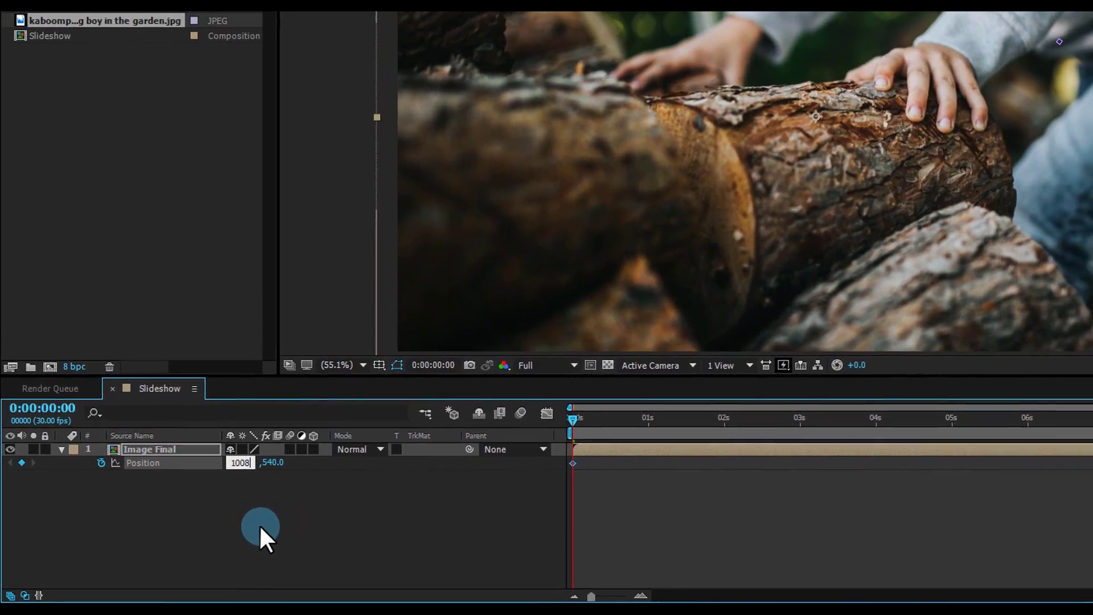
key(Return)
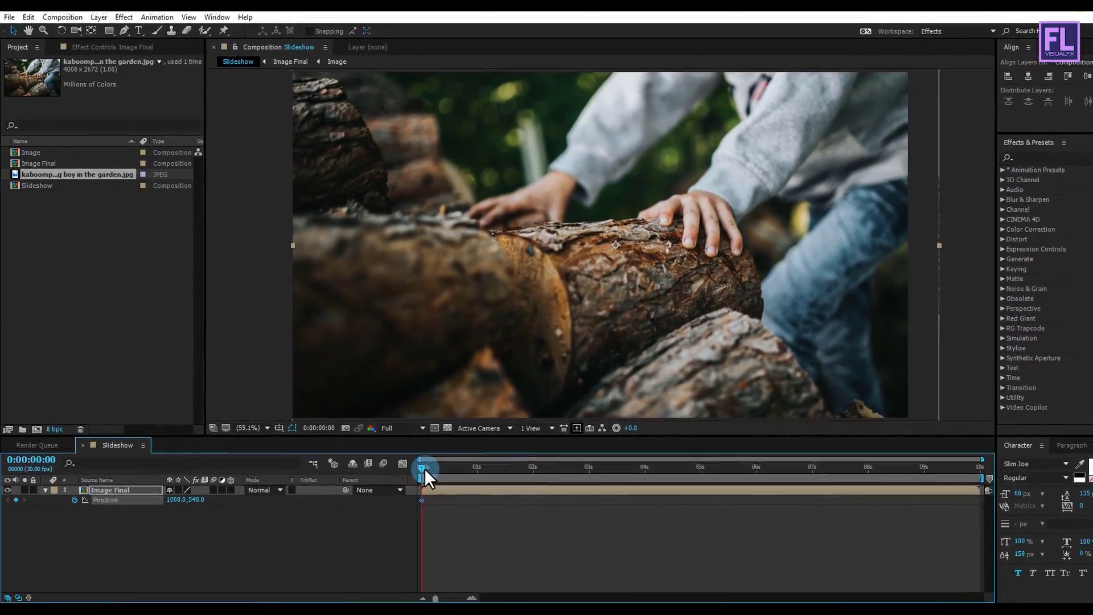
Step: Set the Image Final layer's X position to 912 at 0:00:05:00 and scrub through the sideways movement
drag(424, 467, 689, 470)
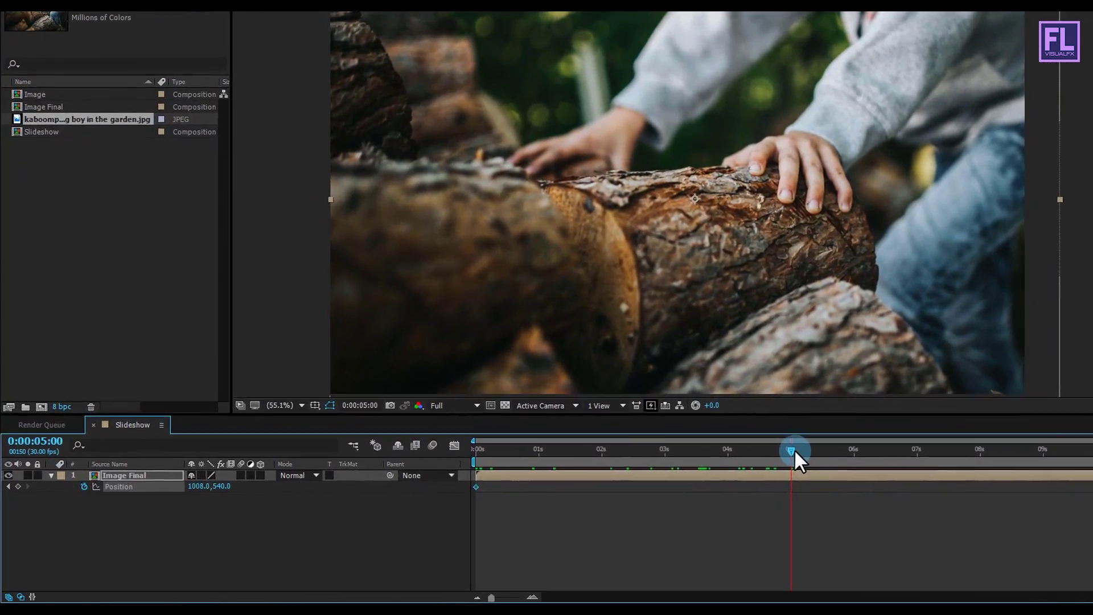
click(195, 487)
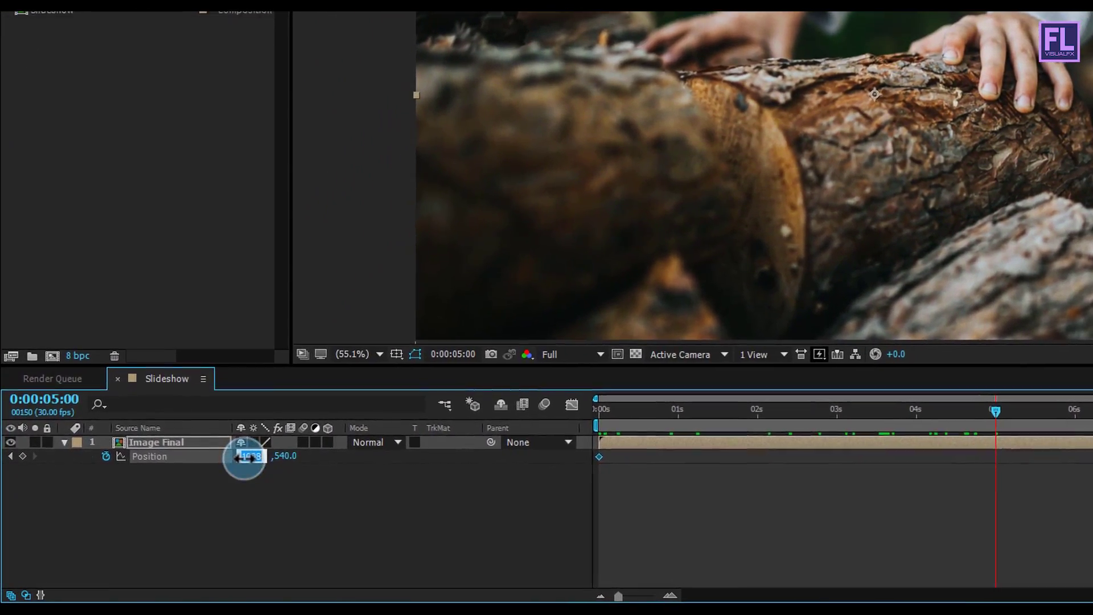
text(912)
key(Return)
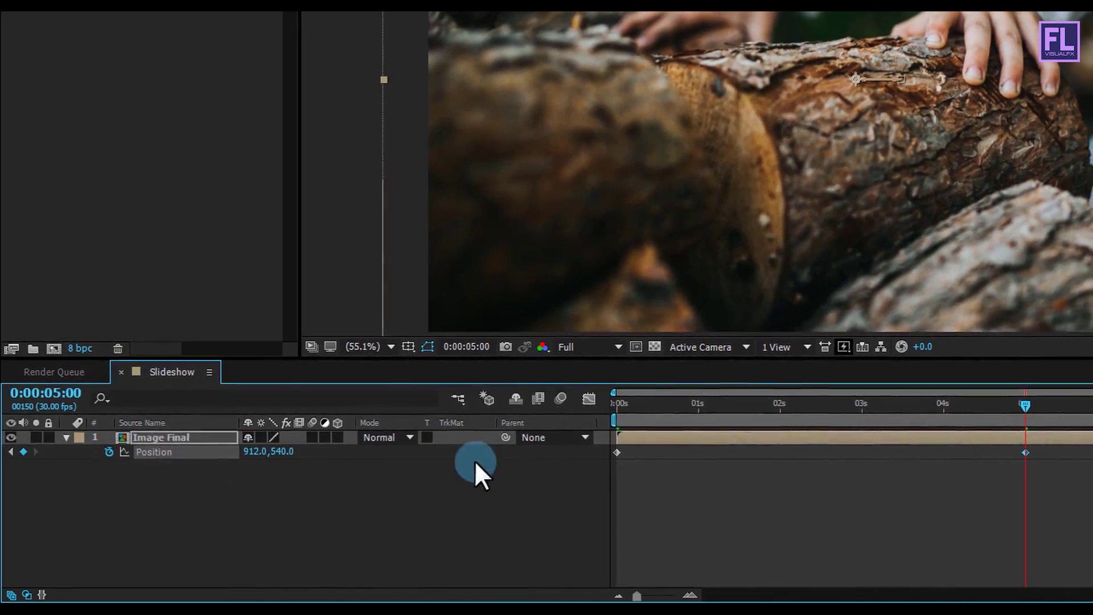
drag(1044, 403, 961, 408)
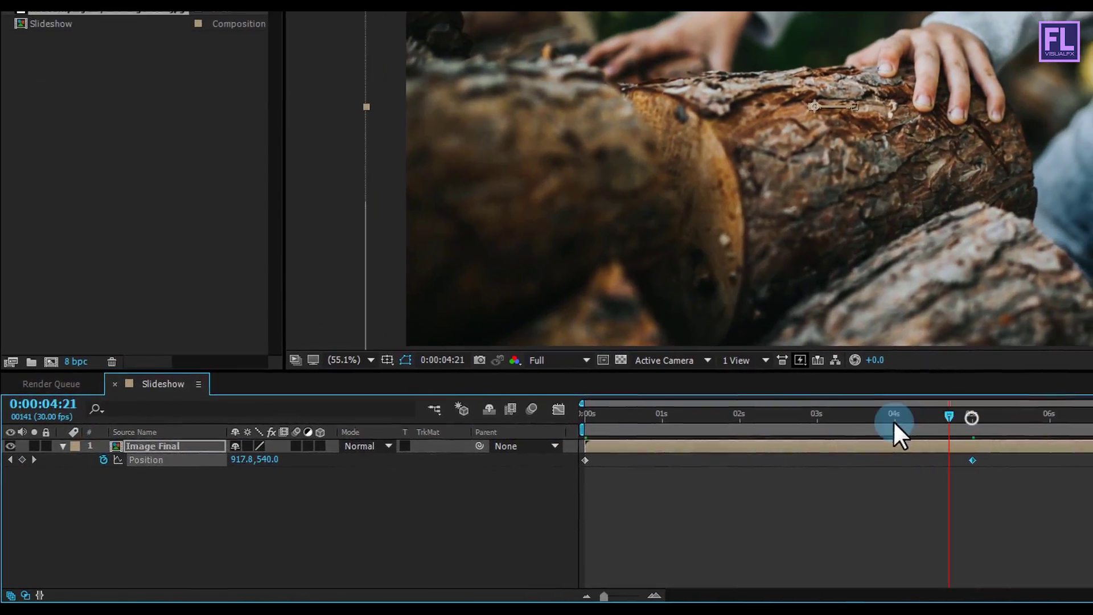
drag(894, 422, 950, 436)
drag(859, 436, 817, 437)
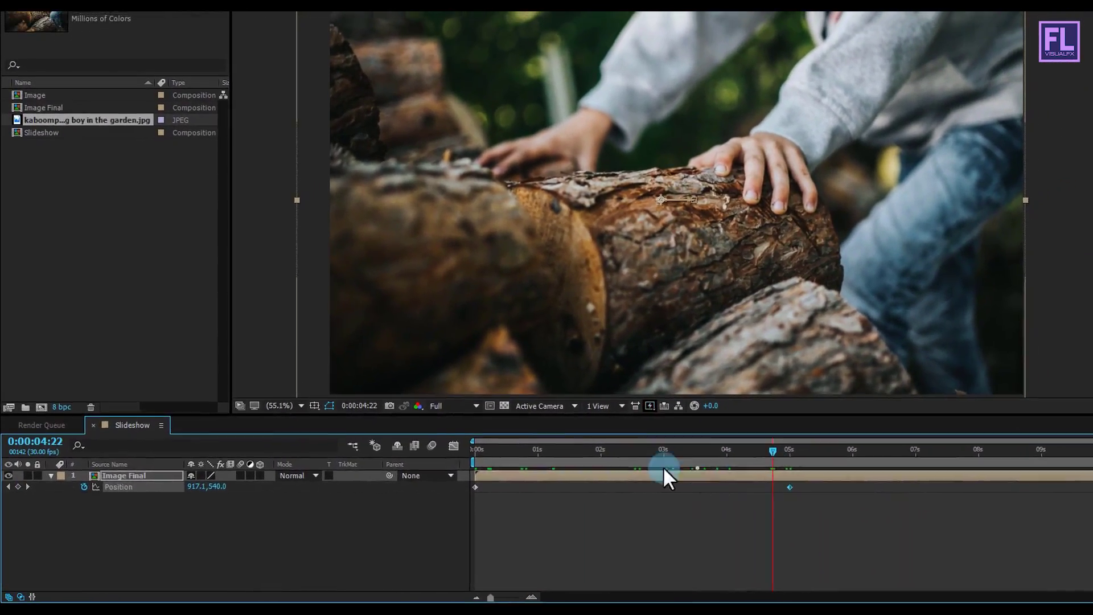
click(472, 478)
drag(582, 451, 610, 456)
drag(531, 473, 582, 478)
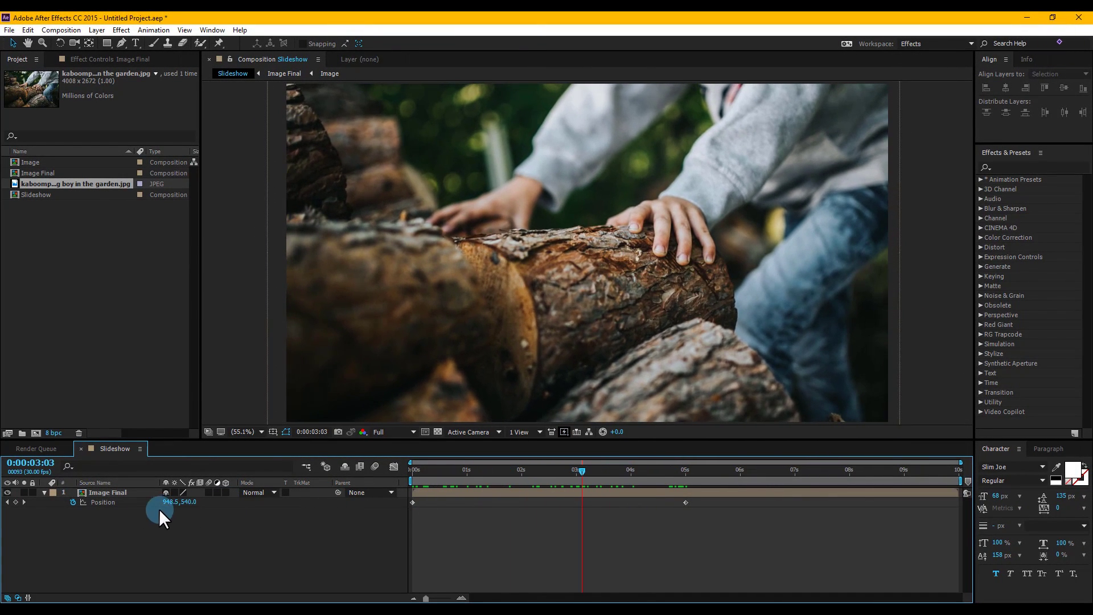
Step: Find the Brightness & Contrast effect by searching for "bright" and apply it to the Image Final layer
click(44, 492)
click(126, 493)
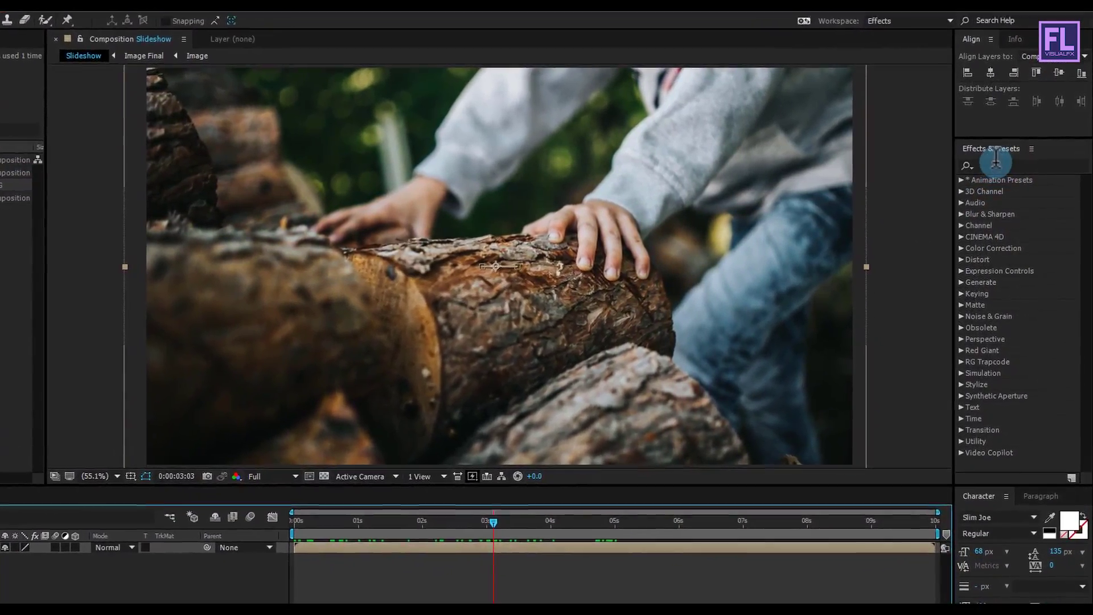
click(1001, 165)
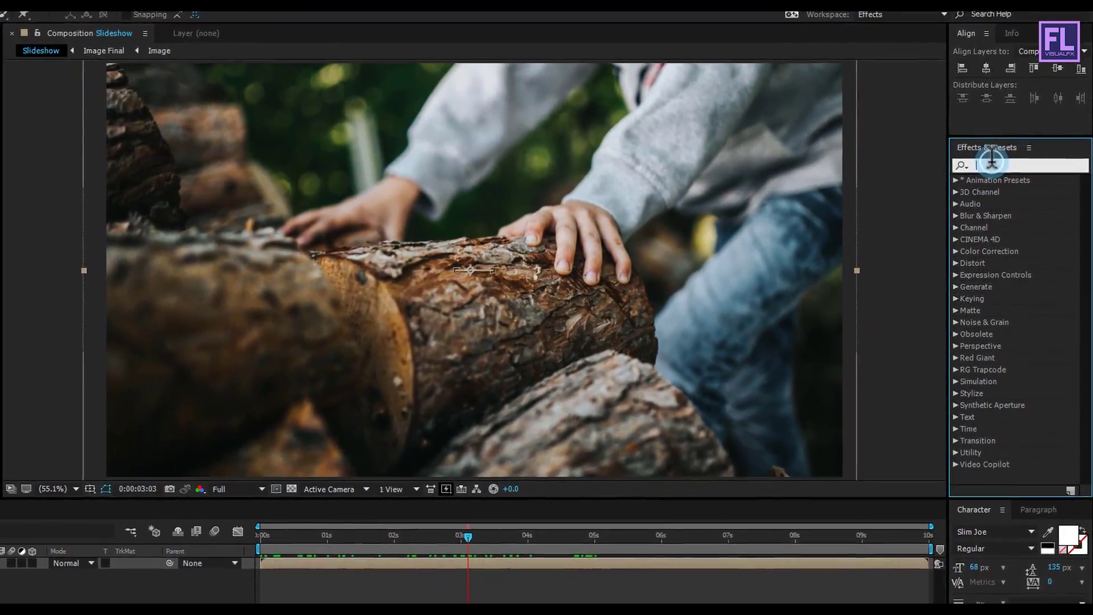
text(brigh)
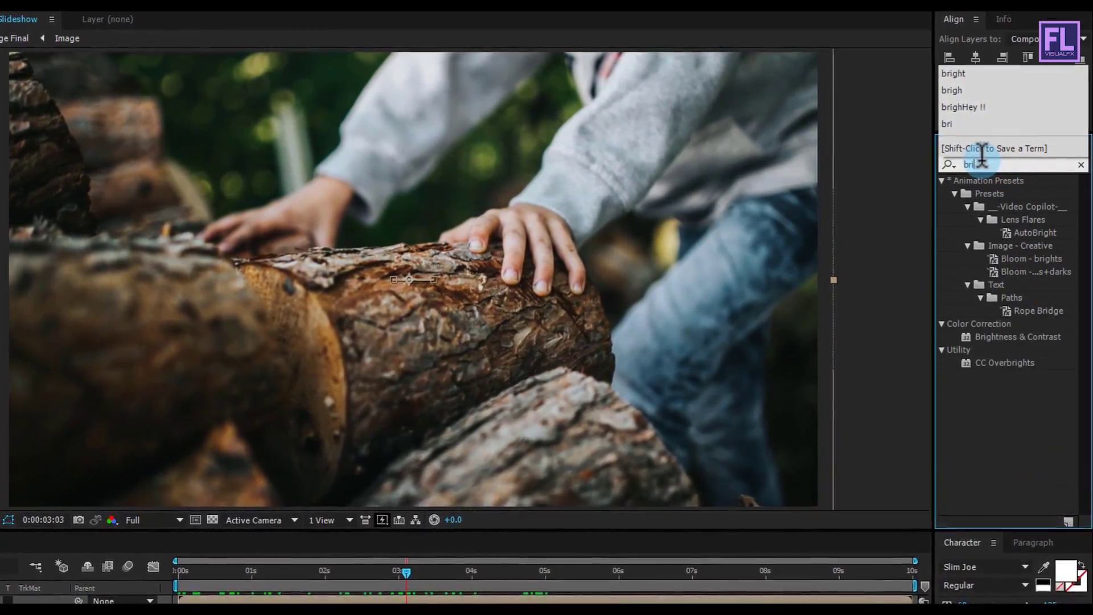
text(t)
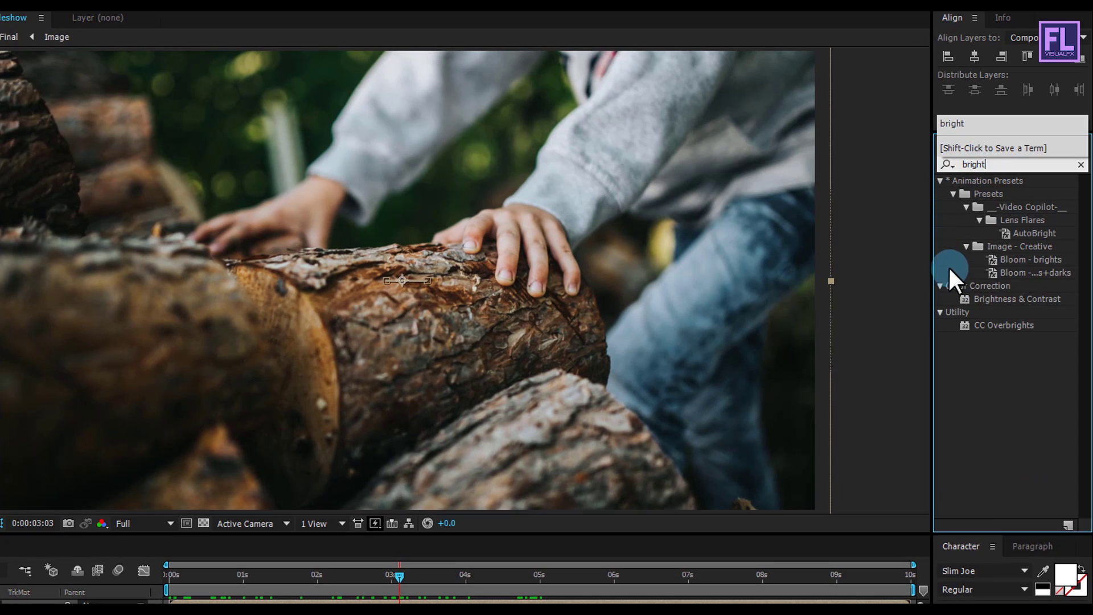
drag(985, 294, 282, 441)
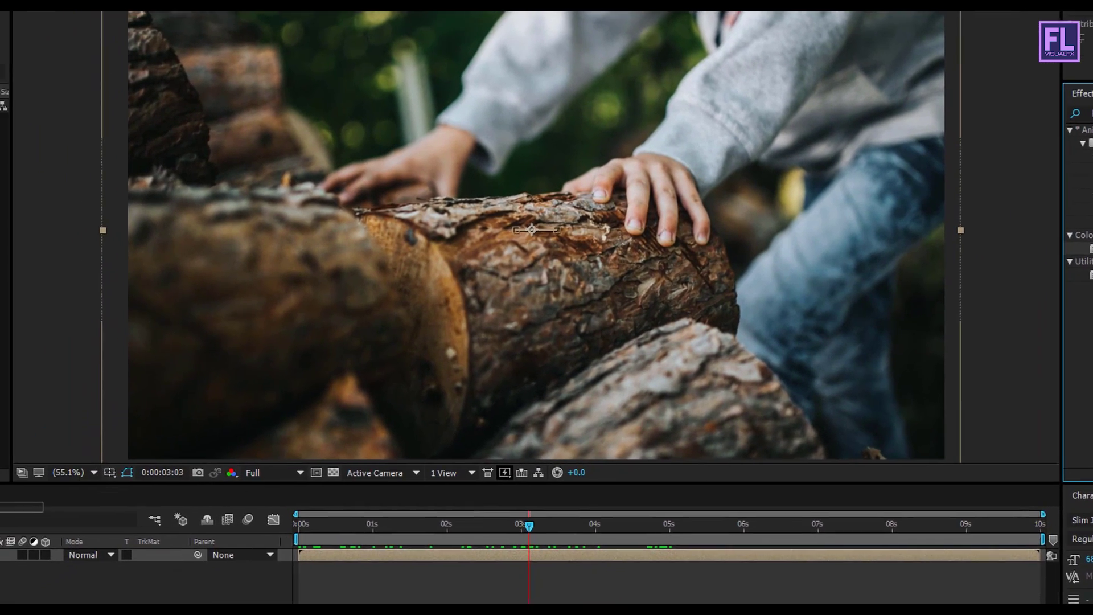
drag(0, 554, 17, 516)
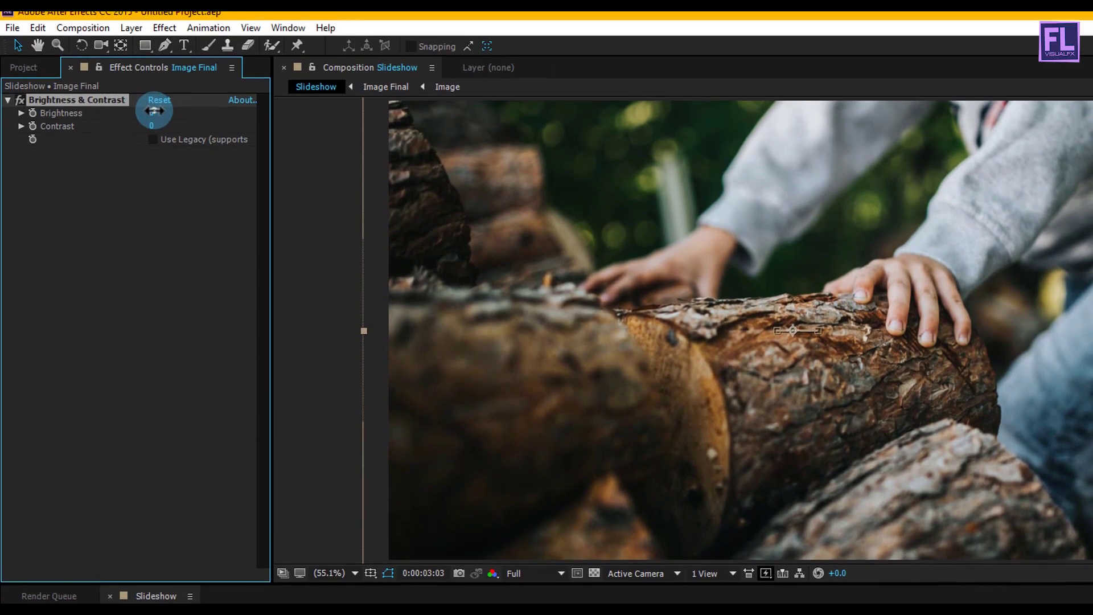
Step: Set the effect's Brightness to -10 and Contrast to 5, with Use Legacy enabled
click(154, 111)
text(-10)
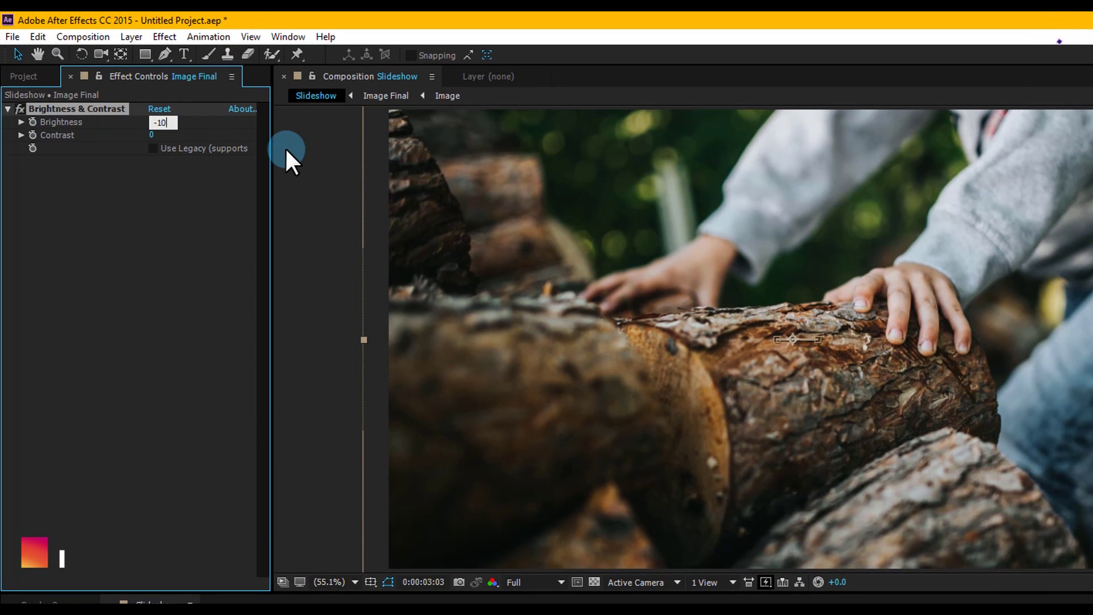
key(Return)
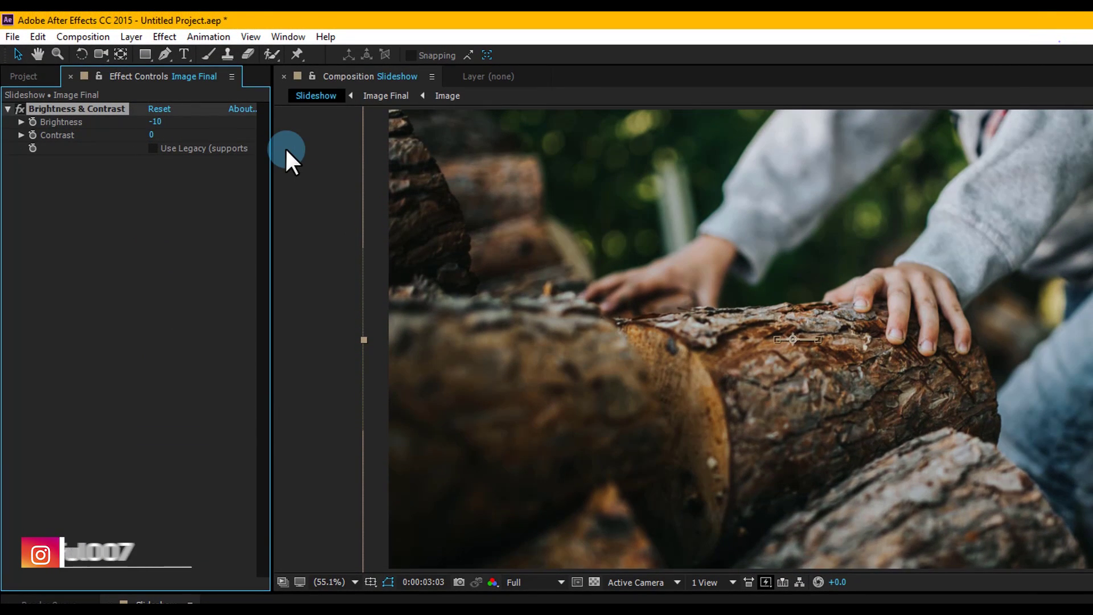
click(151, 135)
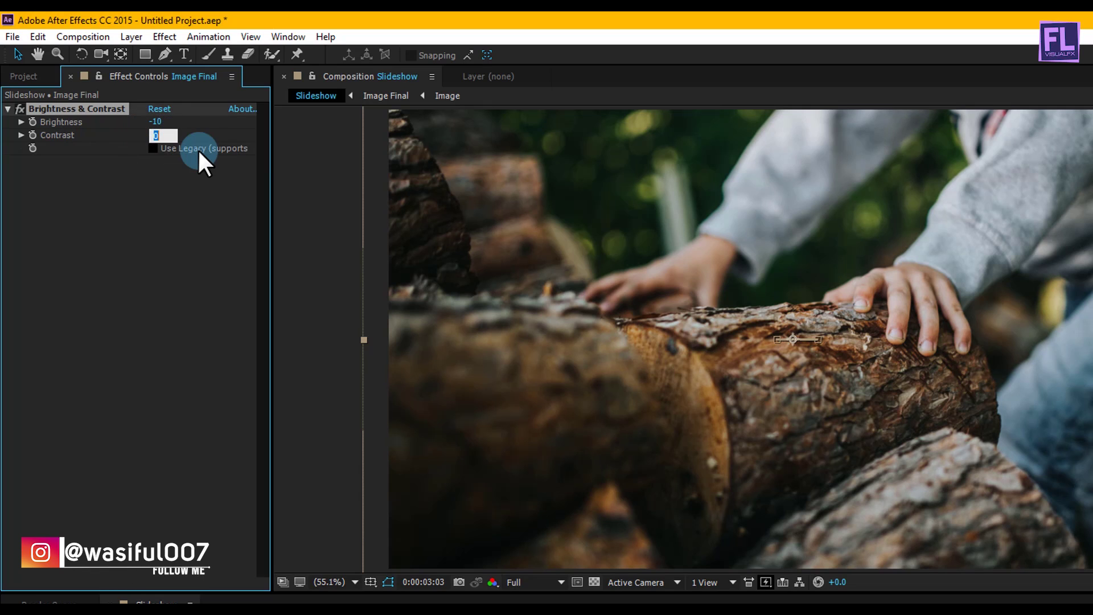
text(5)
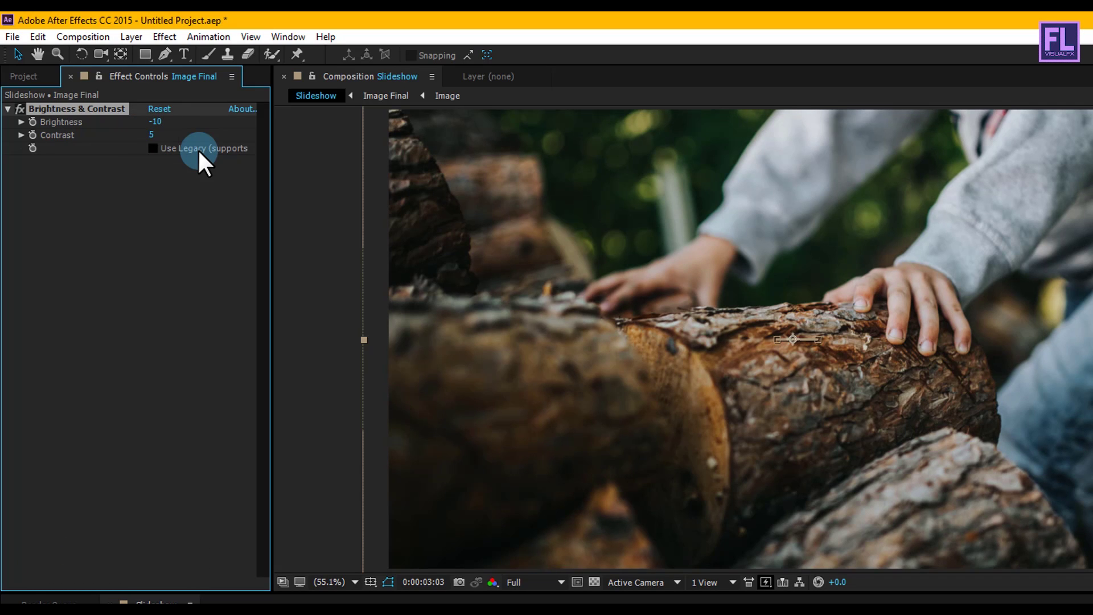
key(Return)
click(152, 147)
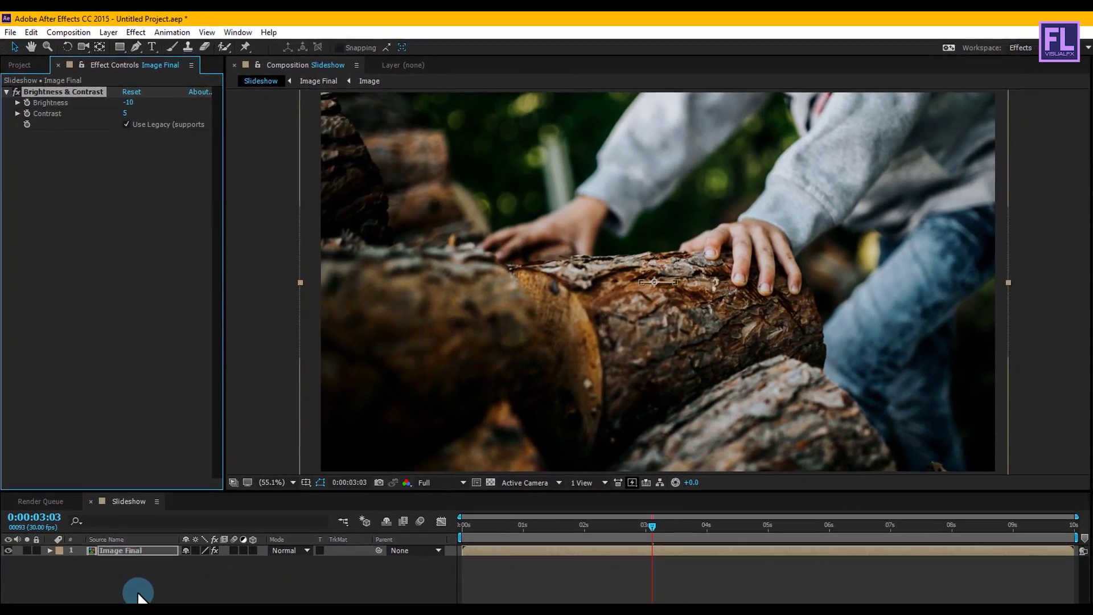
Step: Create a text layer in the Slideshow composition reading "hey !!" with "what's up ??" on a second line
click(132, 572)
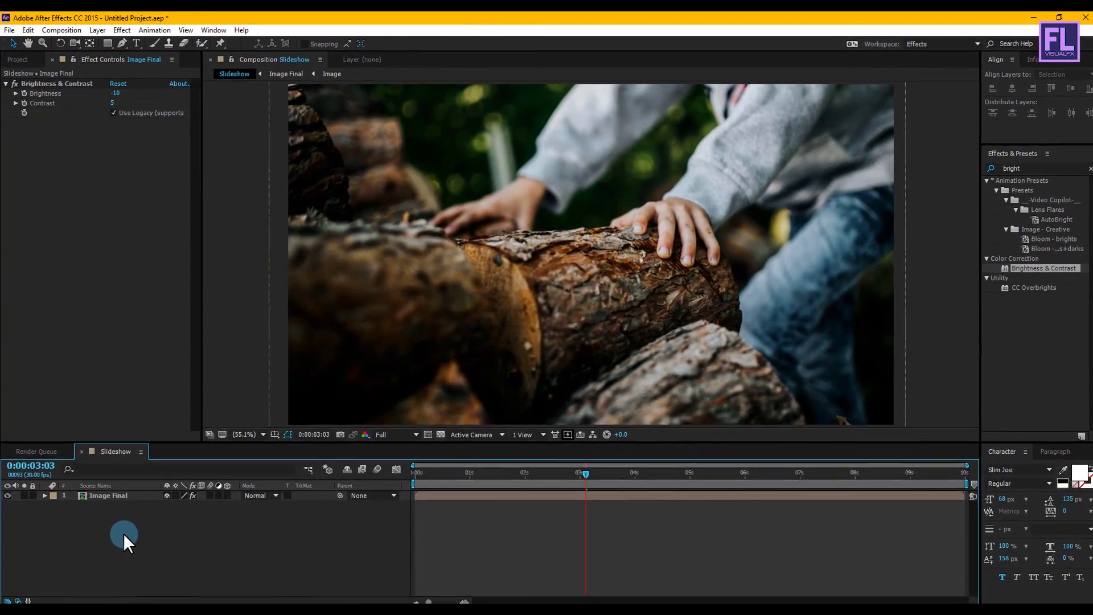
right_click(122, 529)
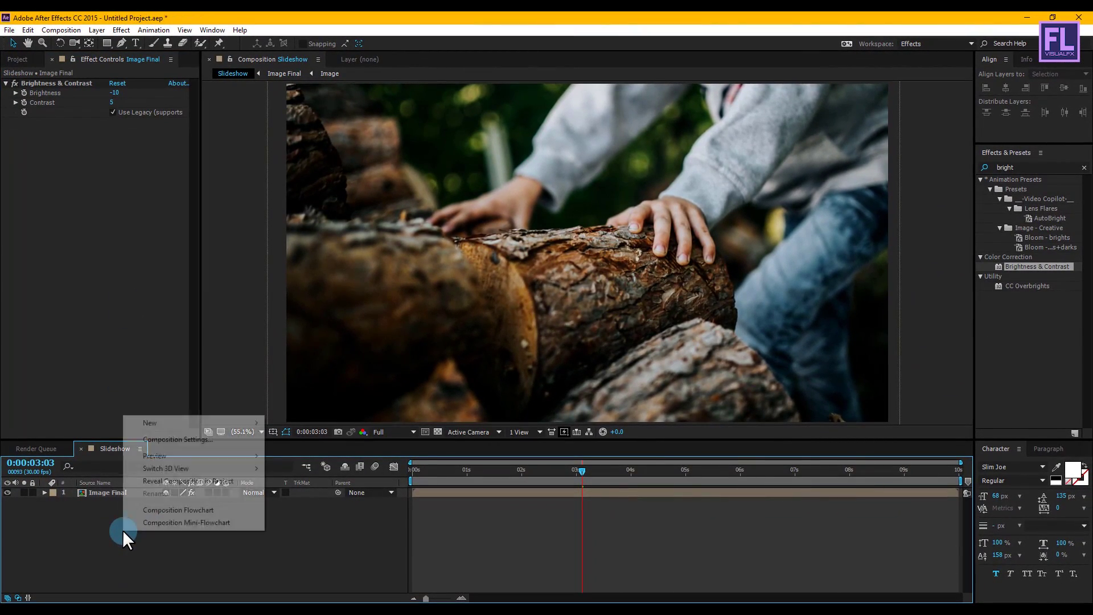
mouse_move(153, 420)
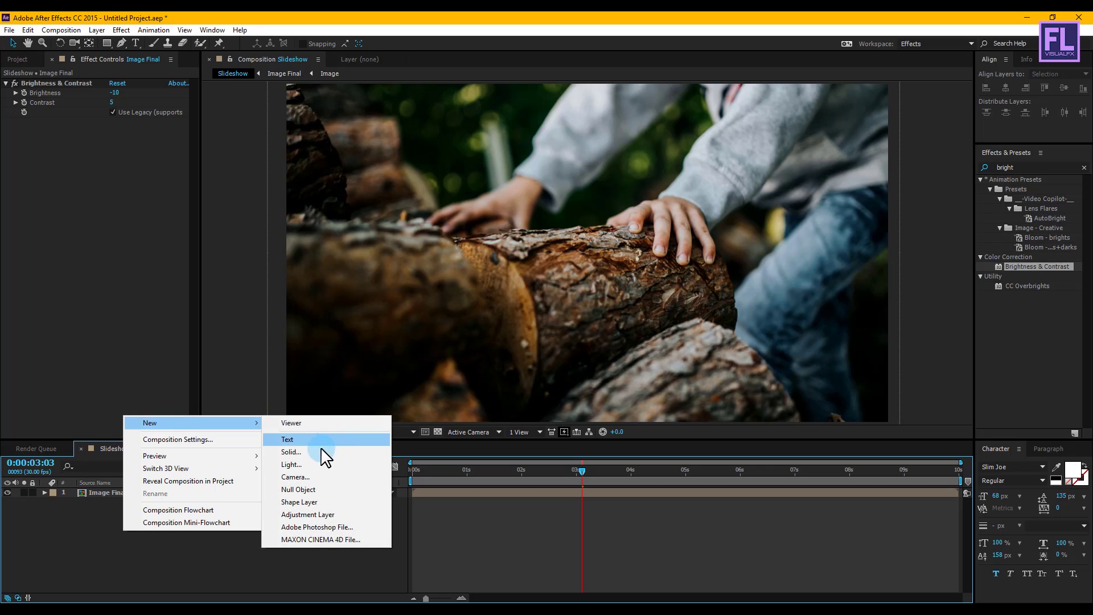
click(297, 439)
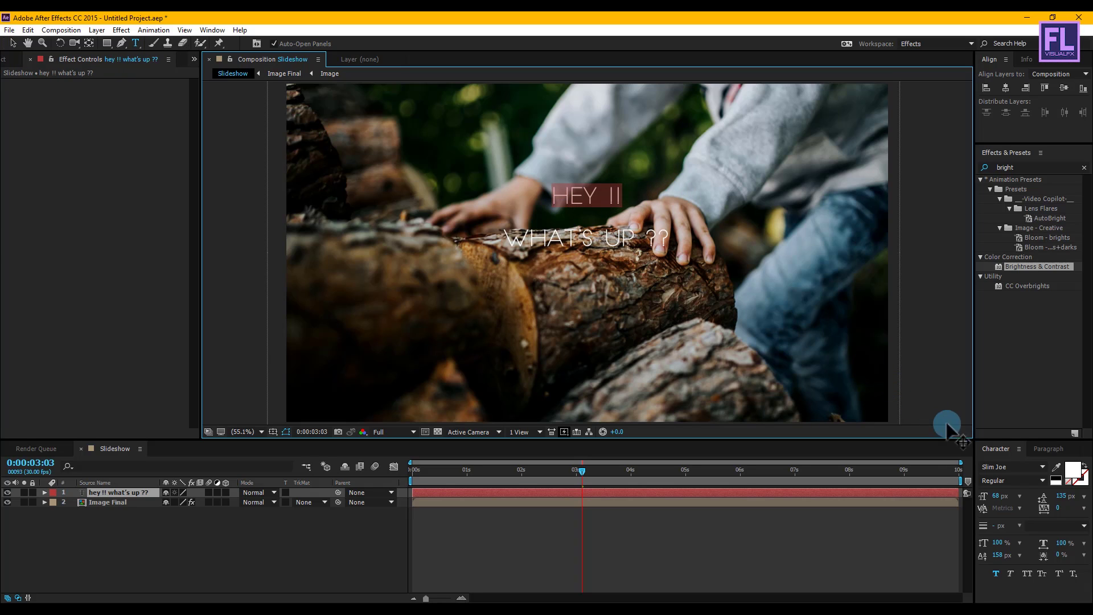
Step: Change the "hey !!" line's font to Big John and enlarge it to match the width of the second line
click(1019, 465)
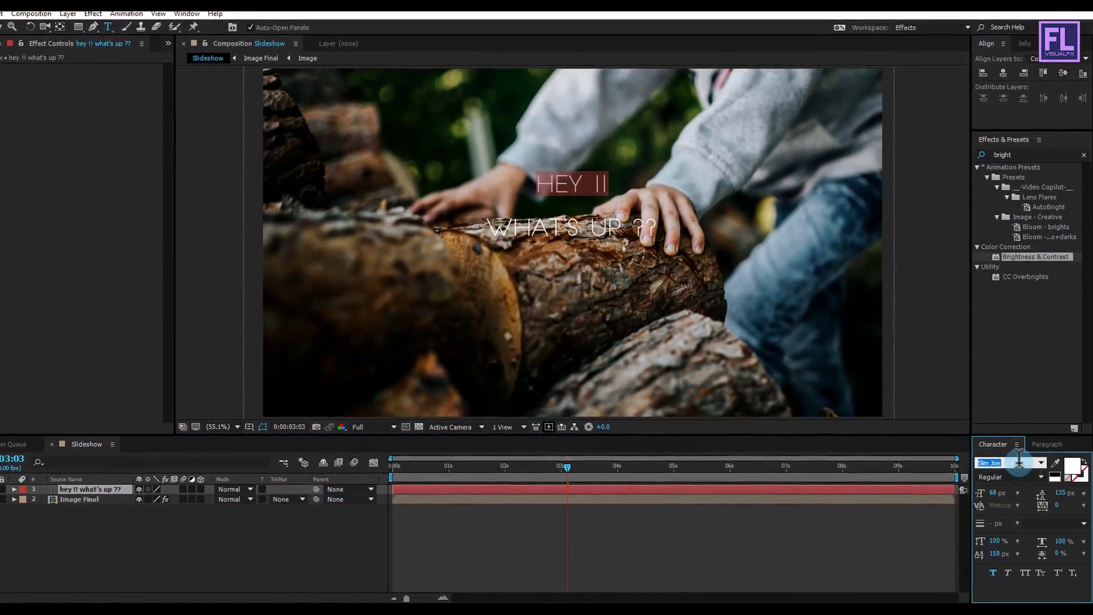
text(Bahnschrift)
key(Return)
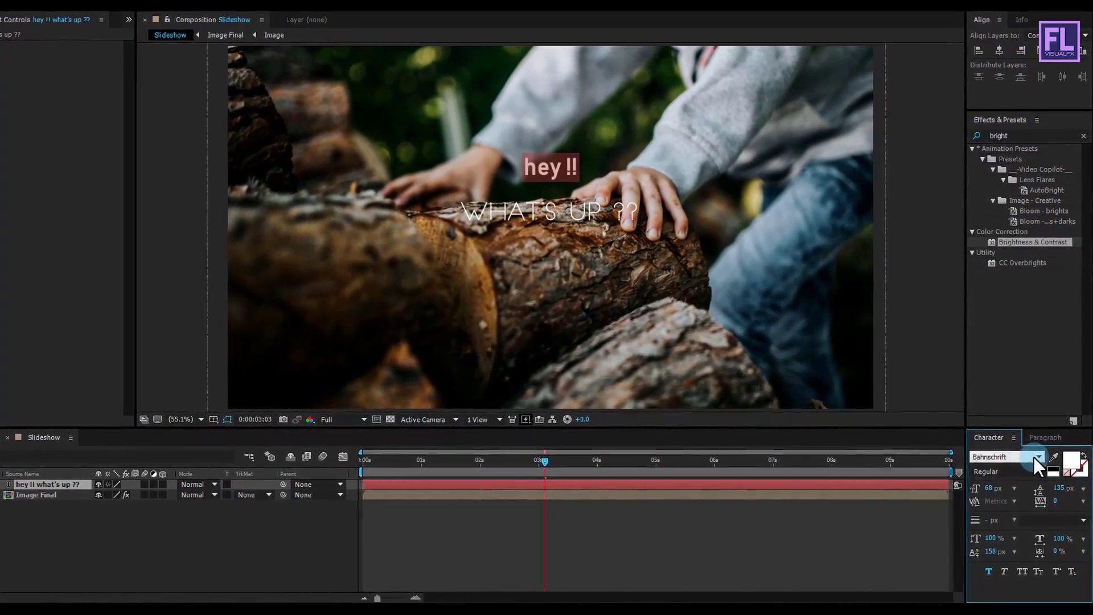
click(1039, 456)
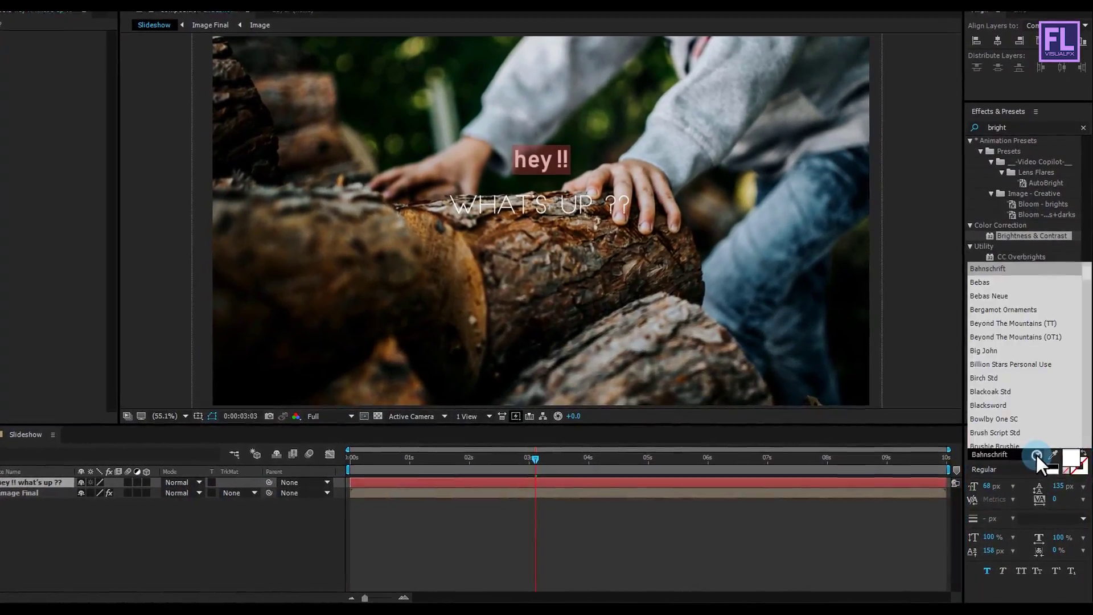
click(997, 354)
drag(984, 480, 1053, 466)
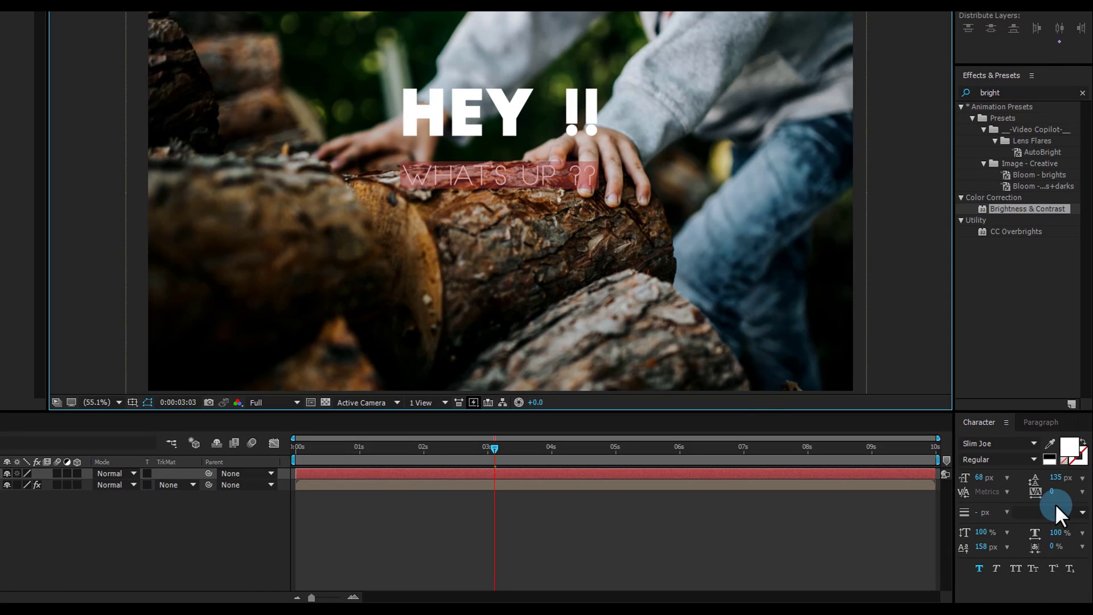
Step: Set the "what's up ??" line's baseline shift to 222 px and move the text to the right side of the image
drag(1019, 537, 1010, 536)
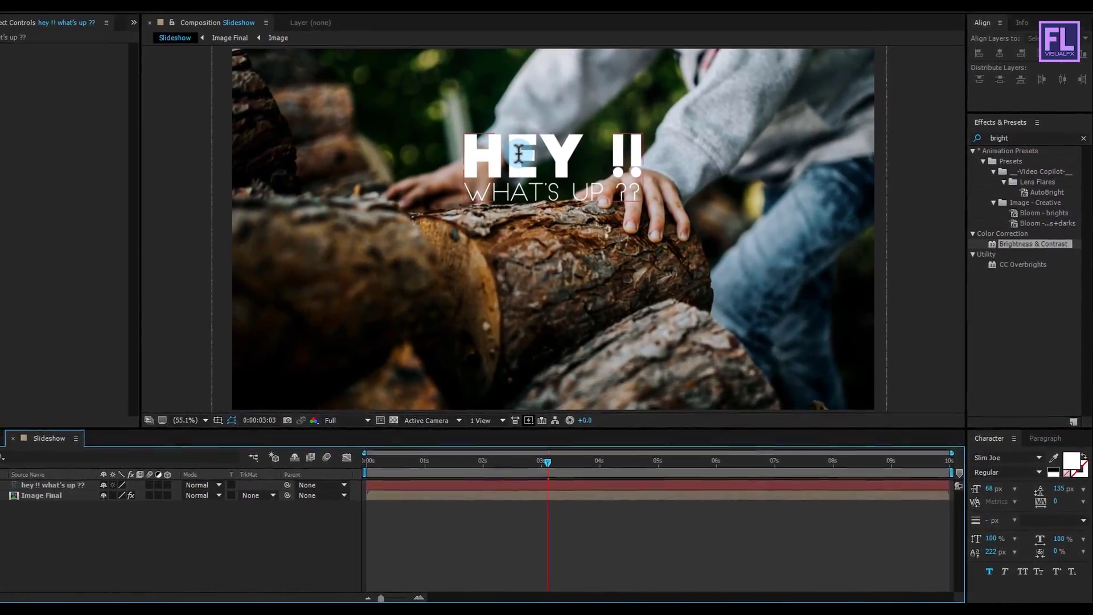
key(v)
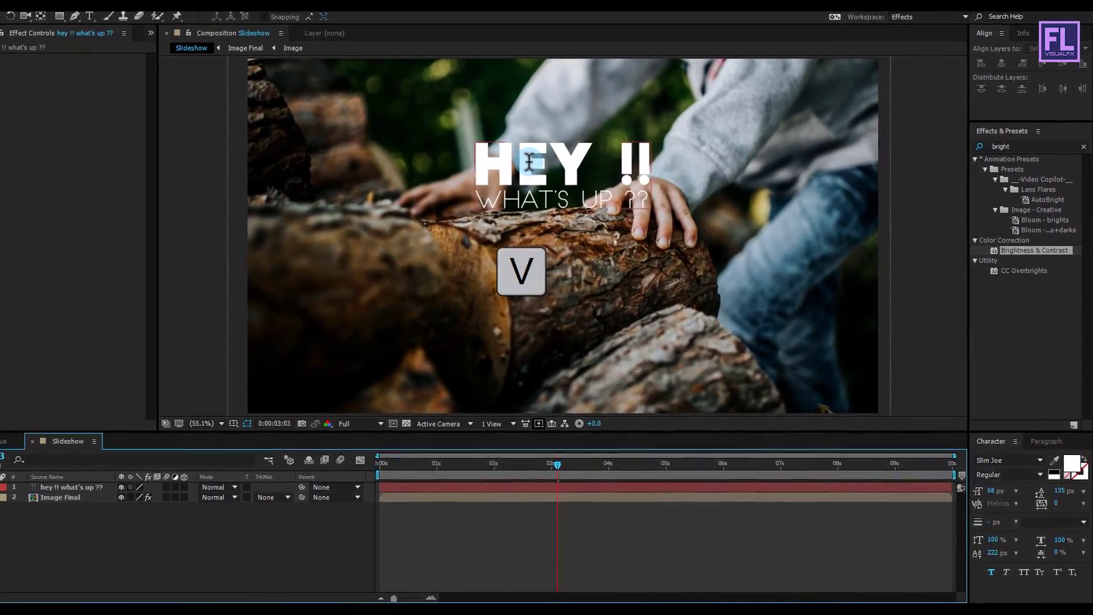
drag(536, 168, 740, 297)
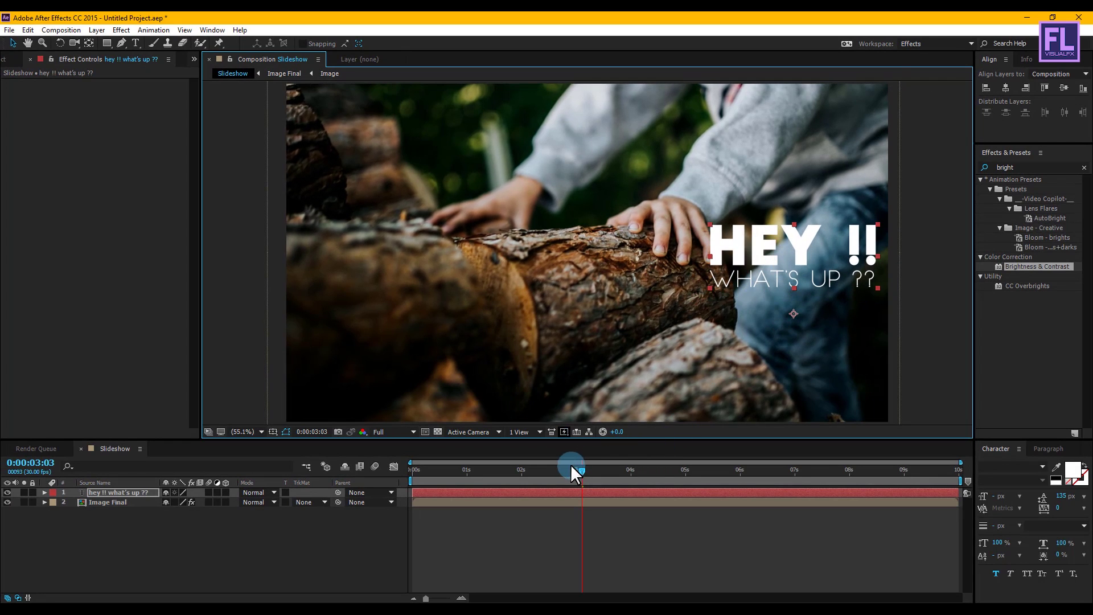
Step: Add a position keyframe to the text layer at 0:00:00:00 with the position at 1617.1, 734.2
drag(534, 476, 378, 478)
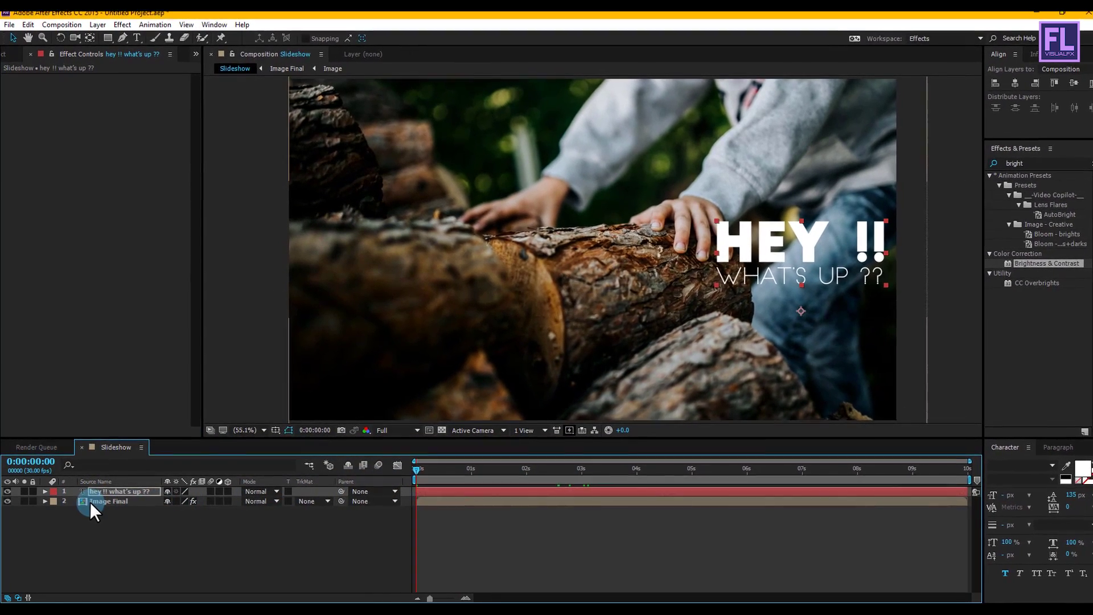
click(113, 485)
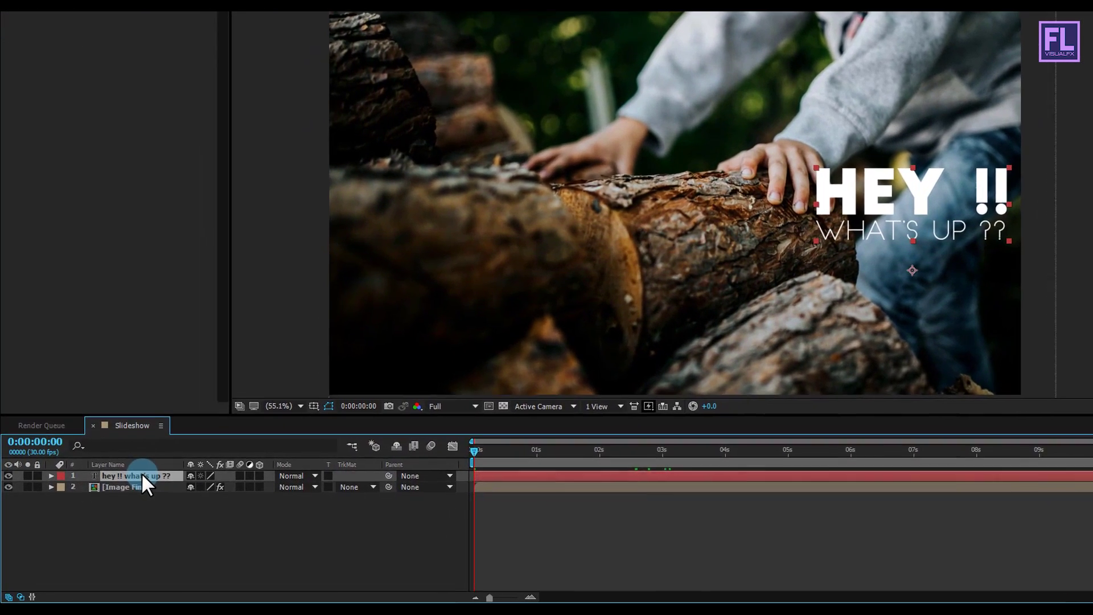
key(p)
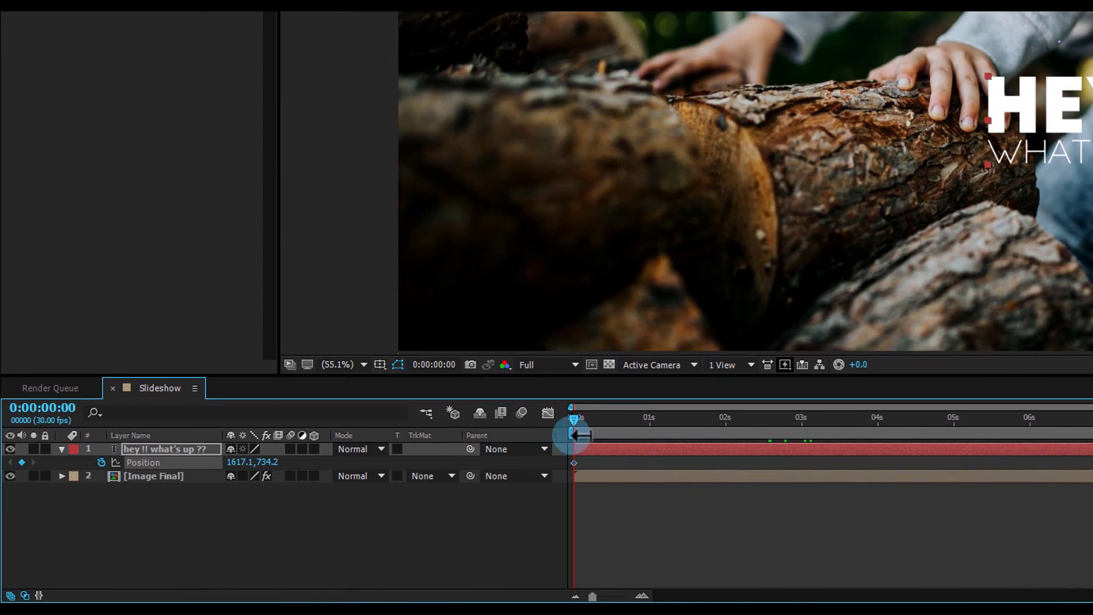
Step: At 0:00:05:00, move the text layer horizontally left to about X 627.8 to animate its position, and deselect it
drag(574, 424, 944, 416)
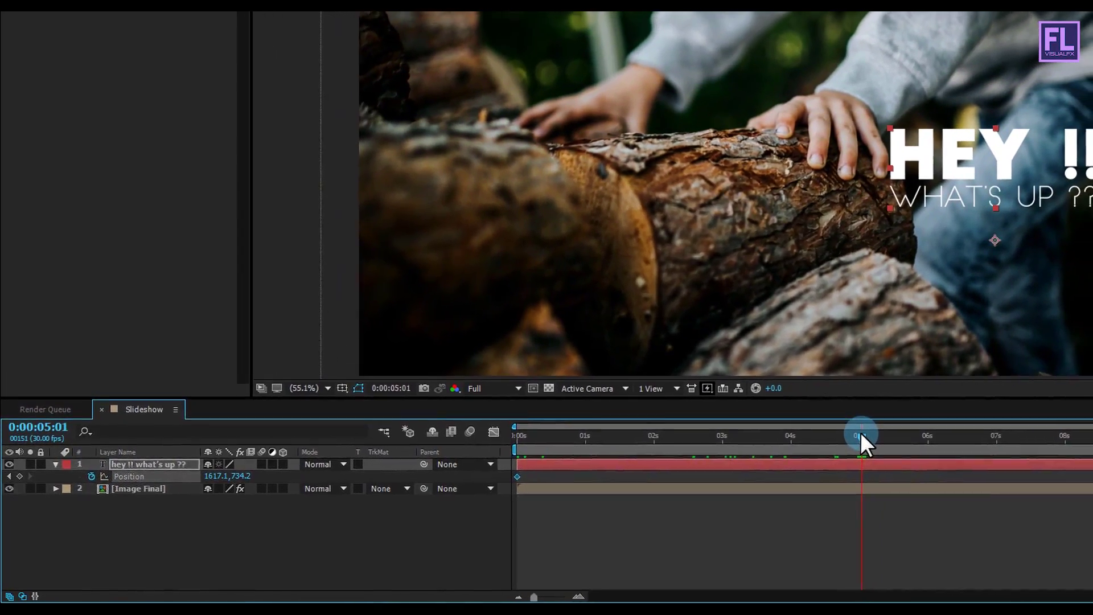
drag(859, 438, 857, 439)
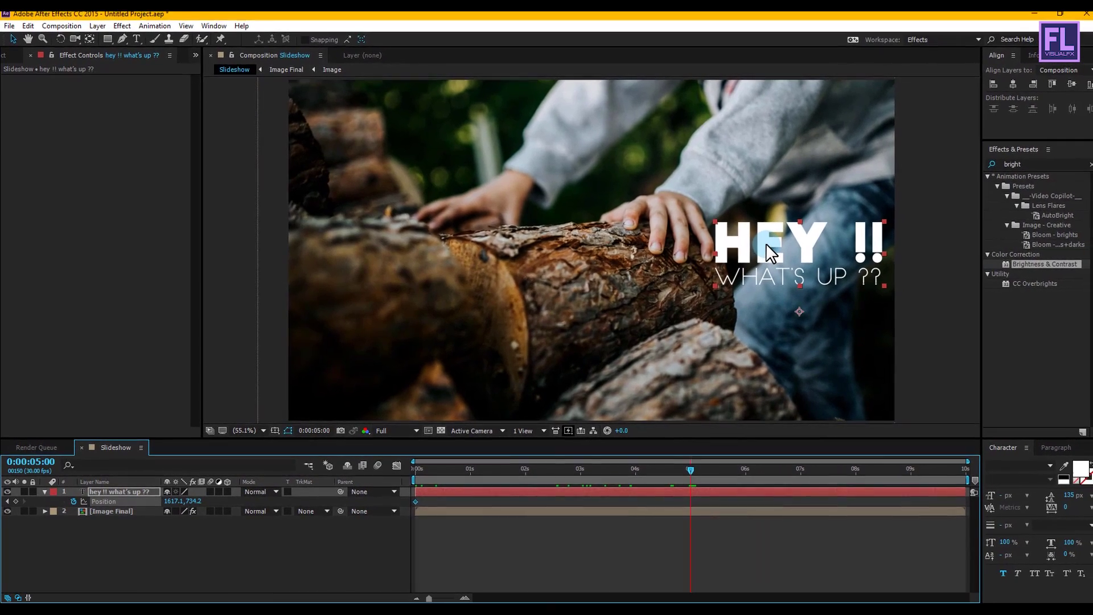
click(811, 221)
drag(762, 250, 635, 251)
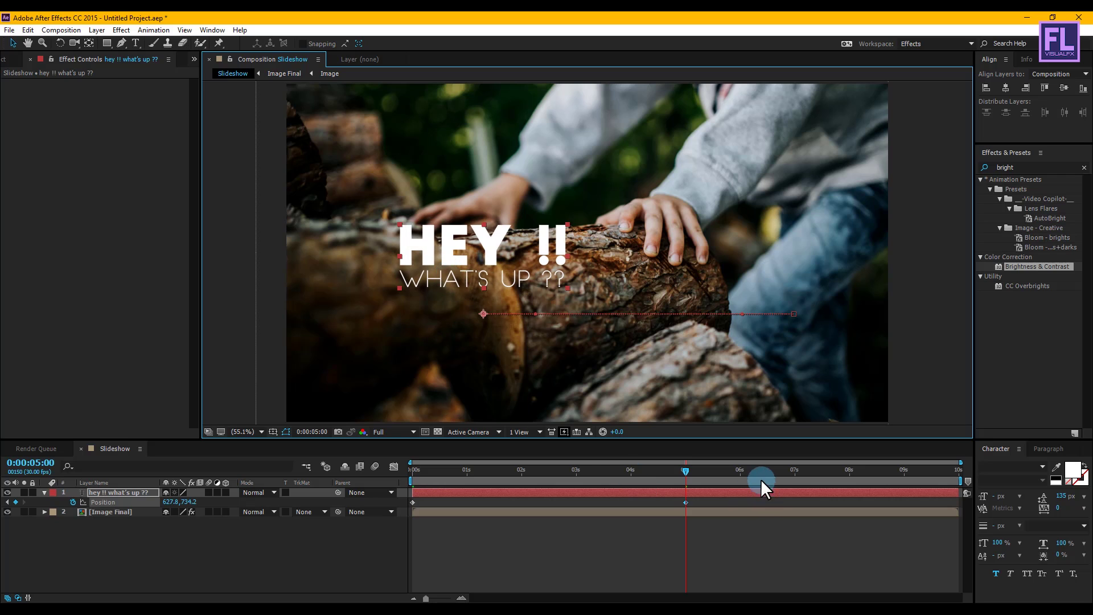
mouse_move(685, 470)
mouse_down()
mouse_move(407, 473)
mouse_move(676, 479)
mouse_up()
click(134, 533)
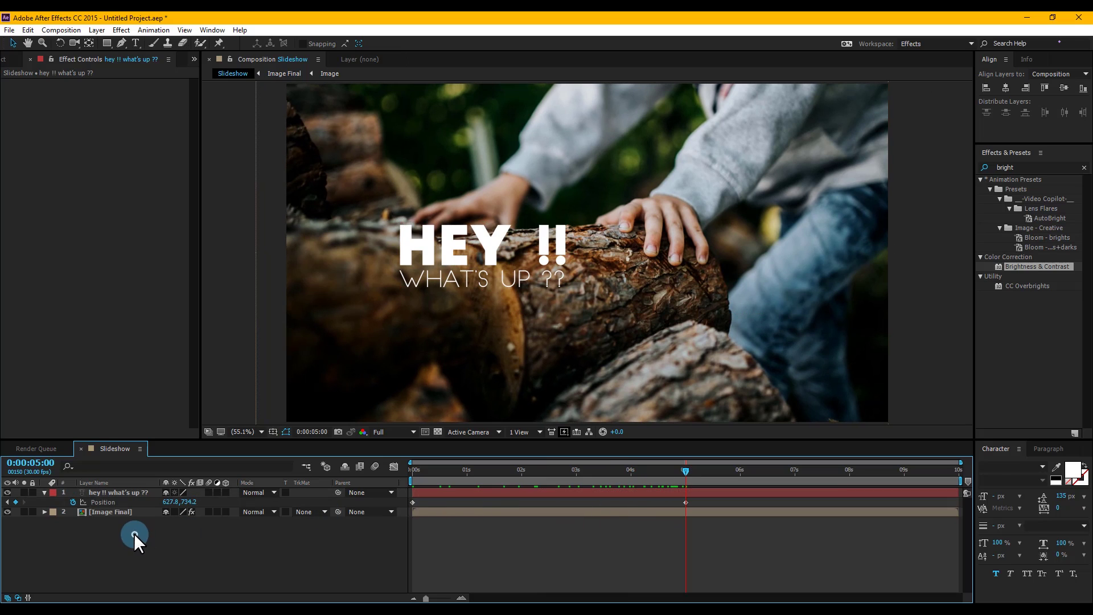
Step: Import the texture footage 02.mp4 clip from the Dust folder and place it as the top layer of the Slideshow composition
click(43, 492)
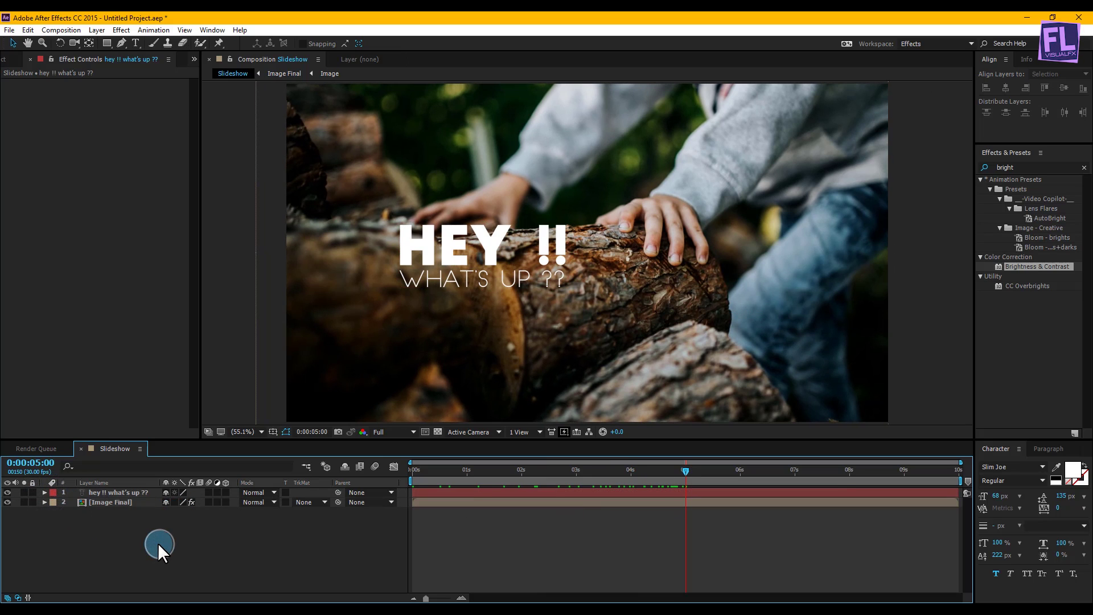
click(15, 59)
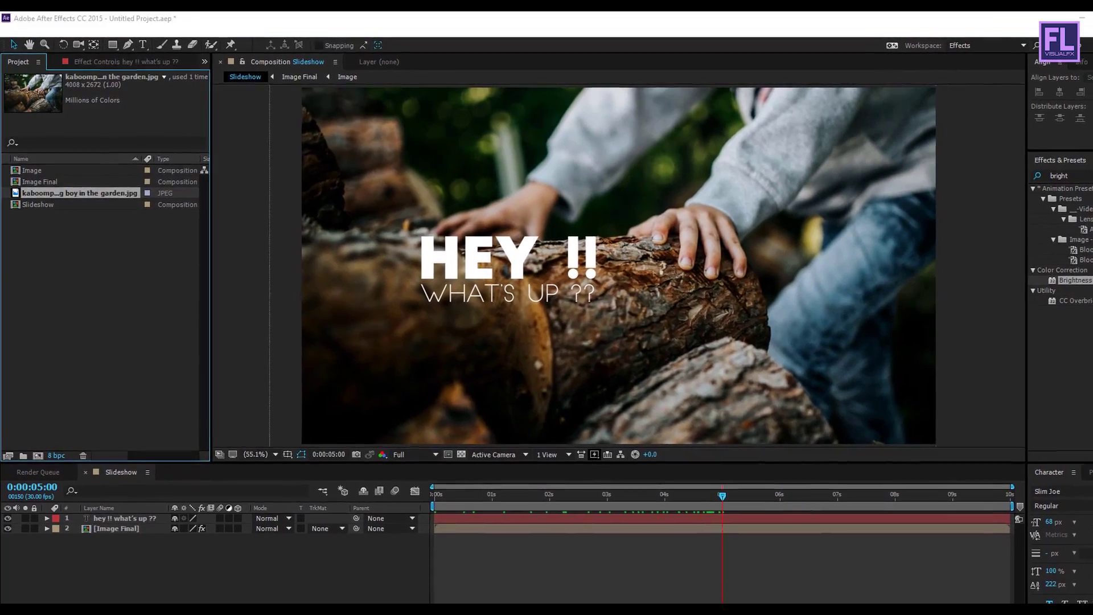
mouse_move(398, 602)
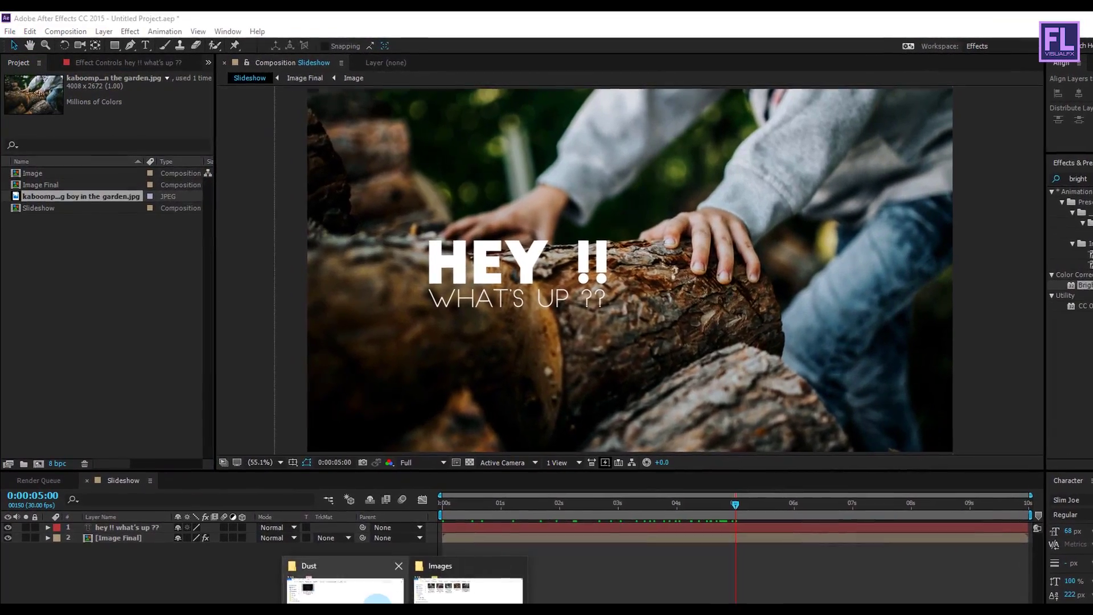
click(340, 583)
click(266, 193)
drag(281, 204, 70, 253)
click(54, 179)
drag(54, 180, 131, 550)
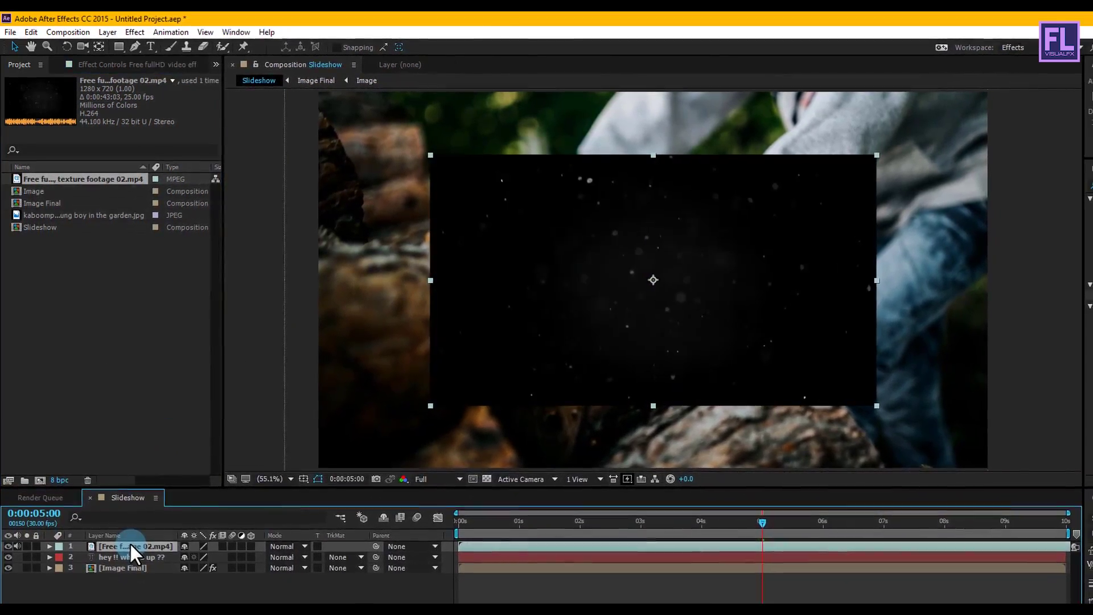
Step: Fit the dust footage layer to the composition size and set its blending mode to Add
drag(762, 526, 700, 528)
mouse_move(651, 493)
mouse_down()
mouse_move(602, 493)
mouse_move(669, 493)
mouse_up()
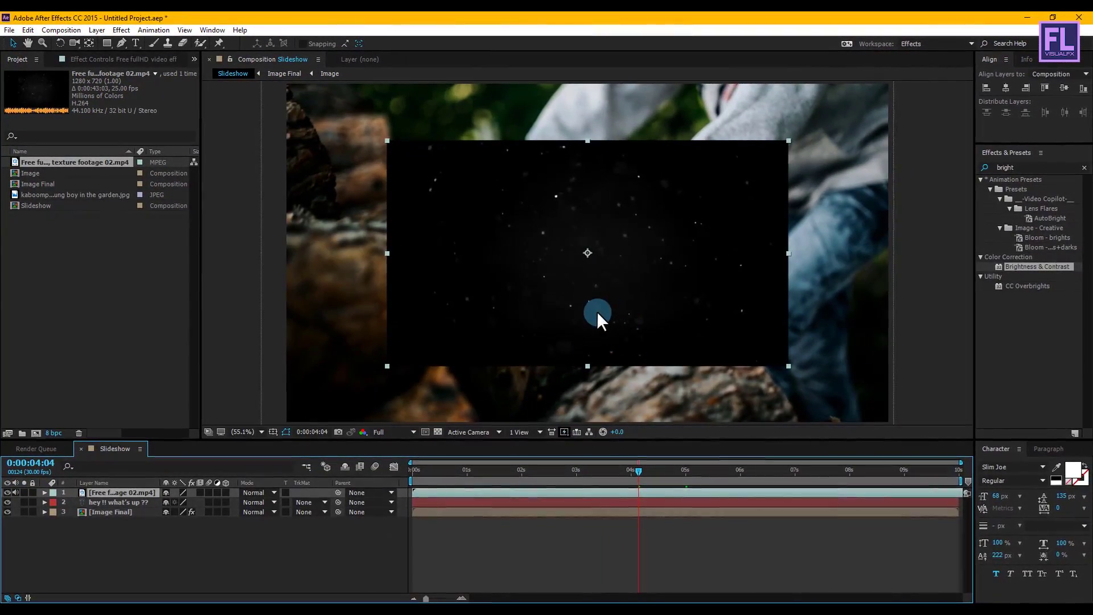
click(153, 505)
key(ctrl+alt+f)
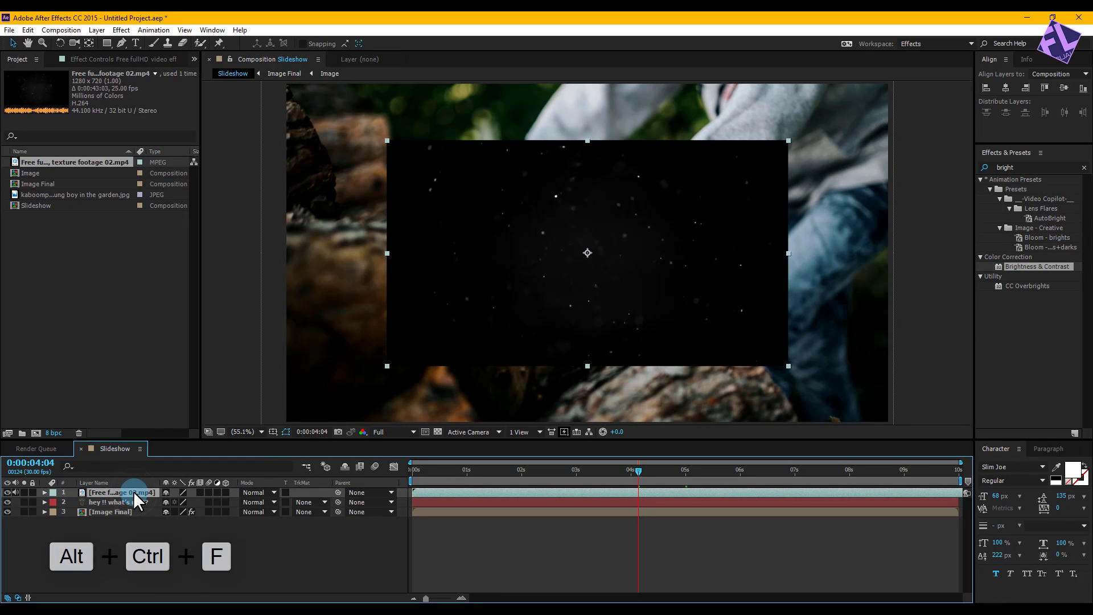
click(255, 493)
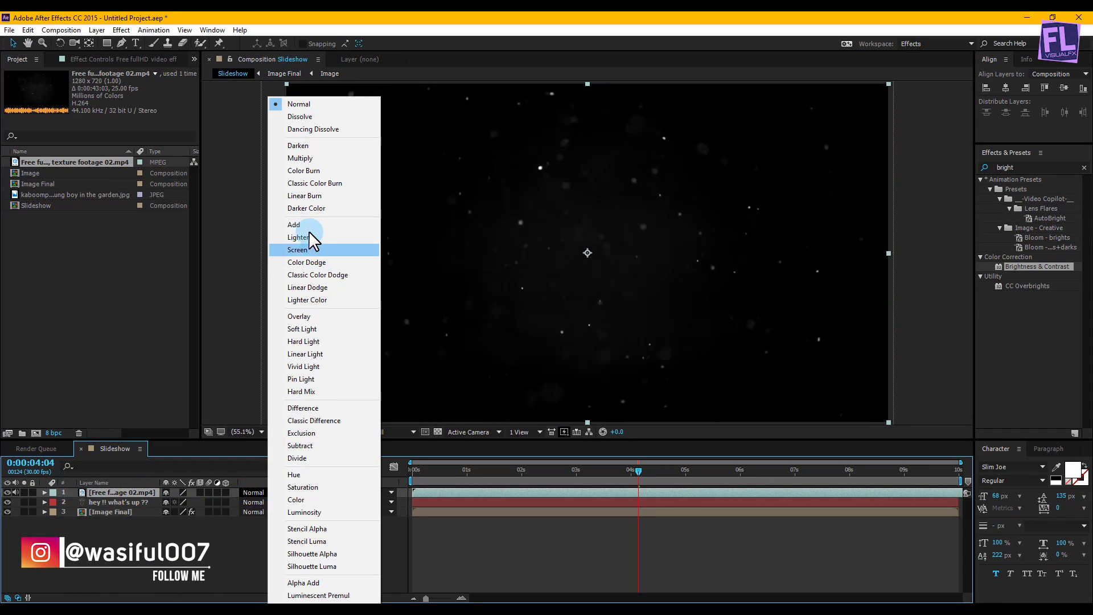
click(296, 224)
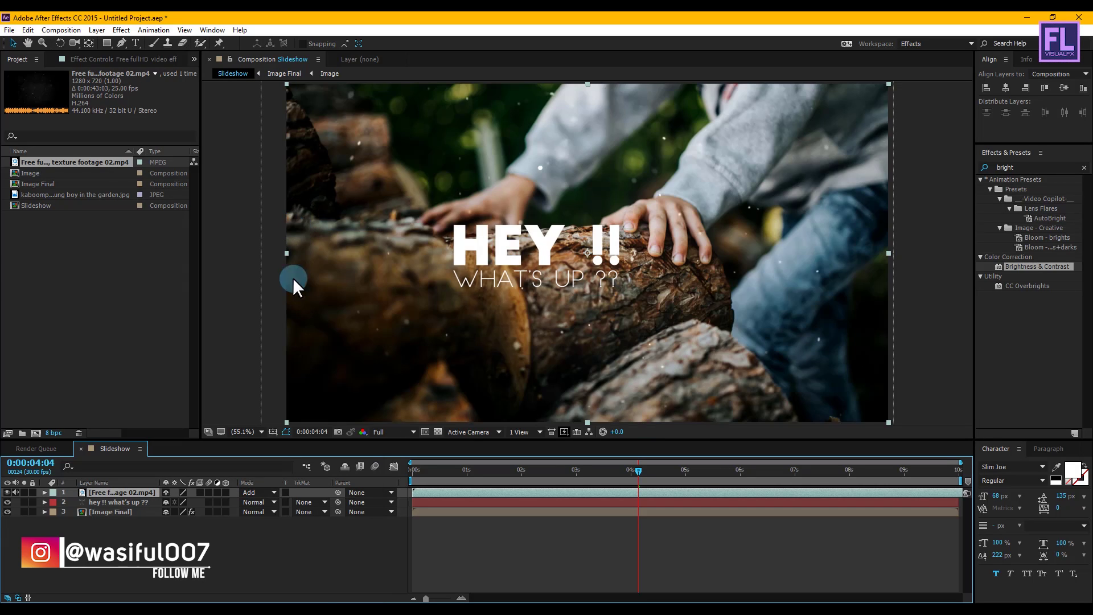
Step: Duplicate the Image Final layer and move the copy above all other layers
click(100, 512)
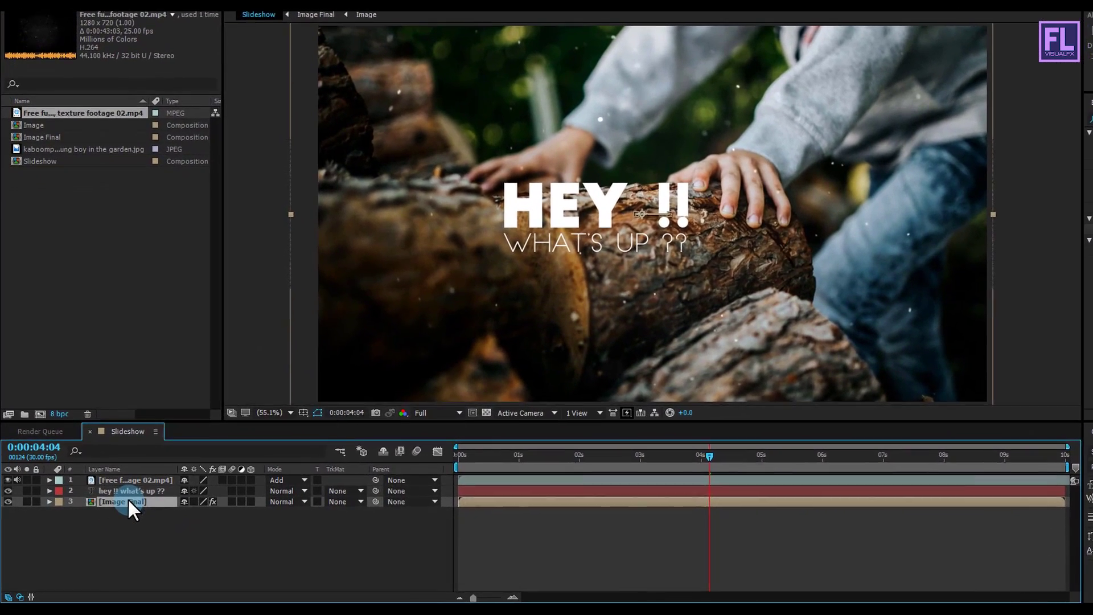
key(ctrl+d)
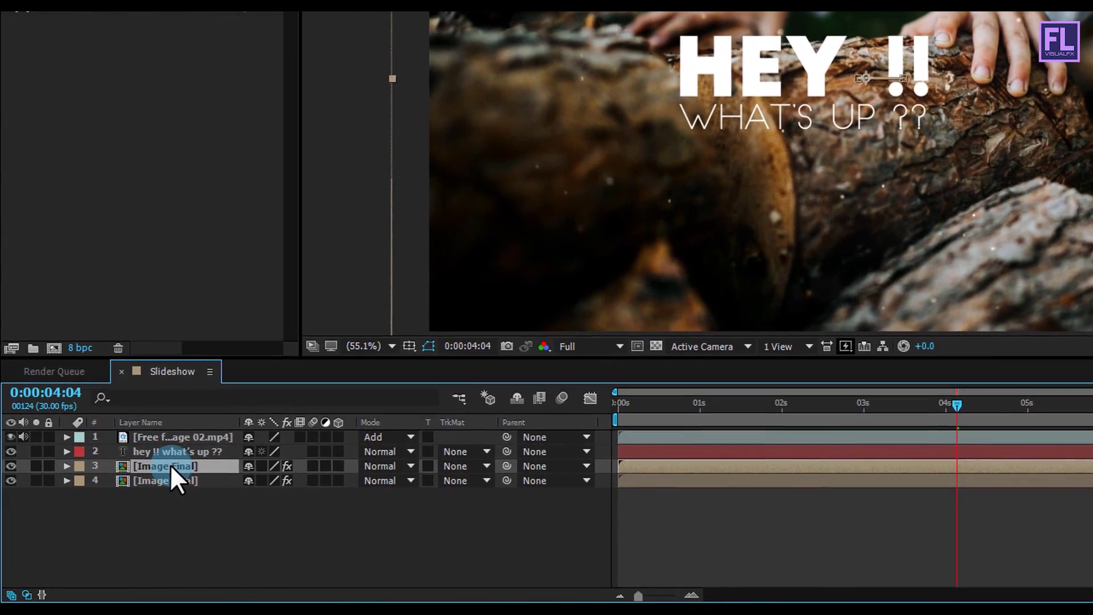
drag(163, 477, 188, 434)
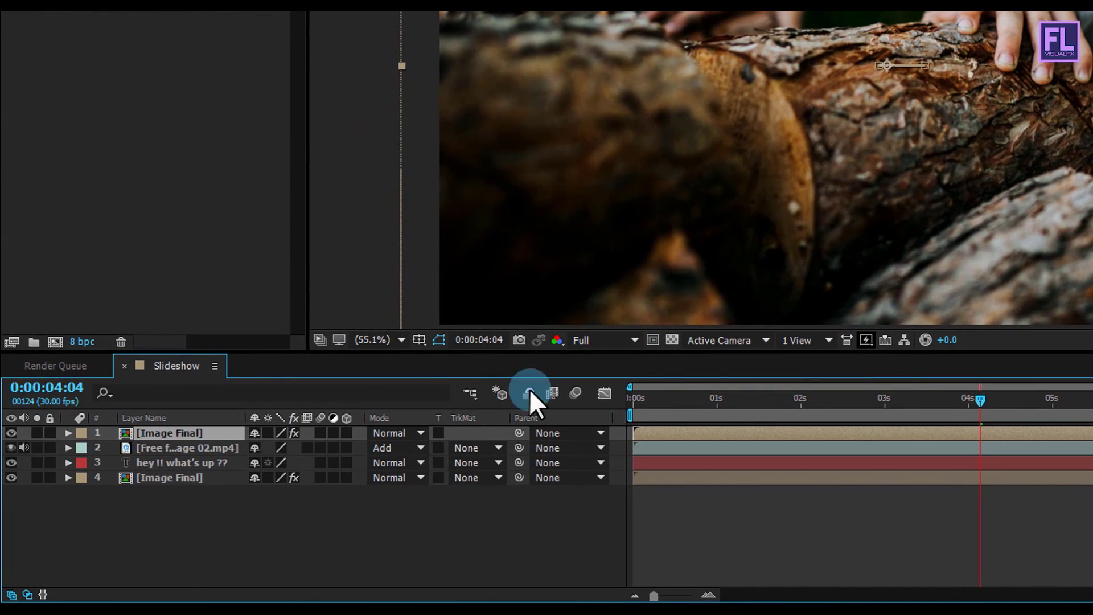
Step: Return to 0:00:00:00 and set the scale of the top Image Final layer to 110%
drag(925, 406, 579, 439)
key(s)
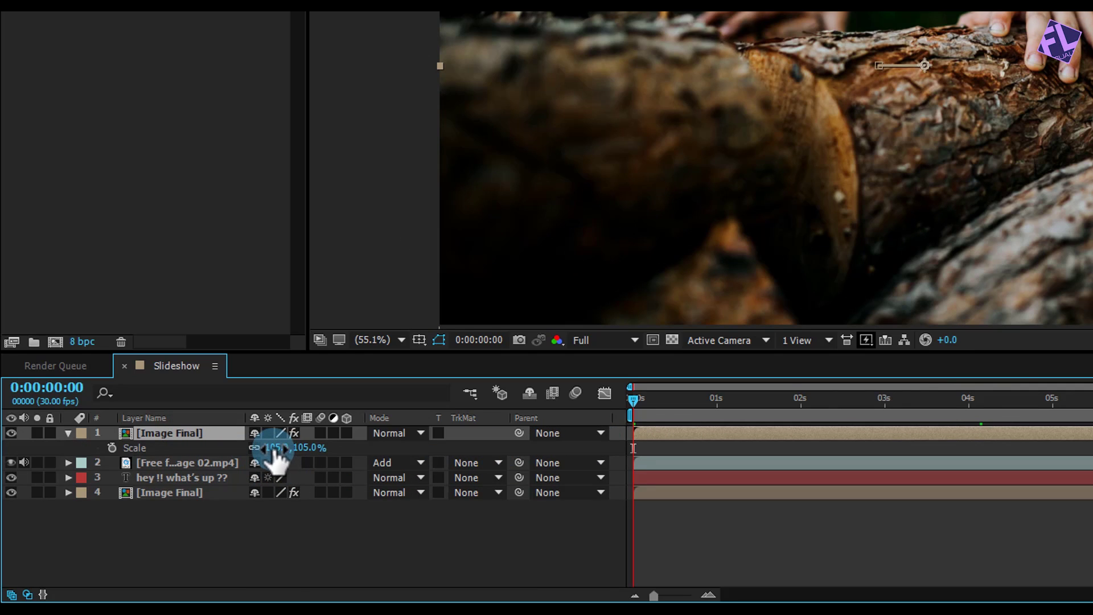
text(110)
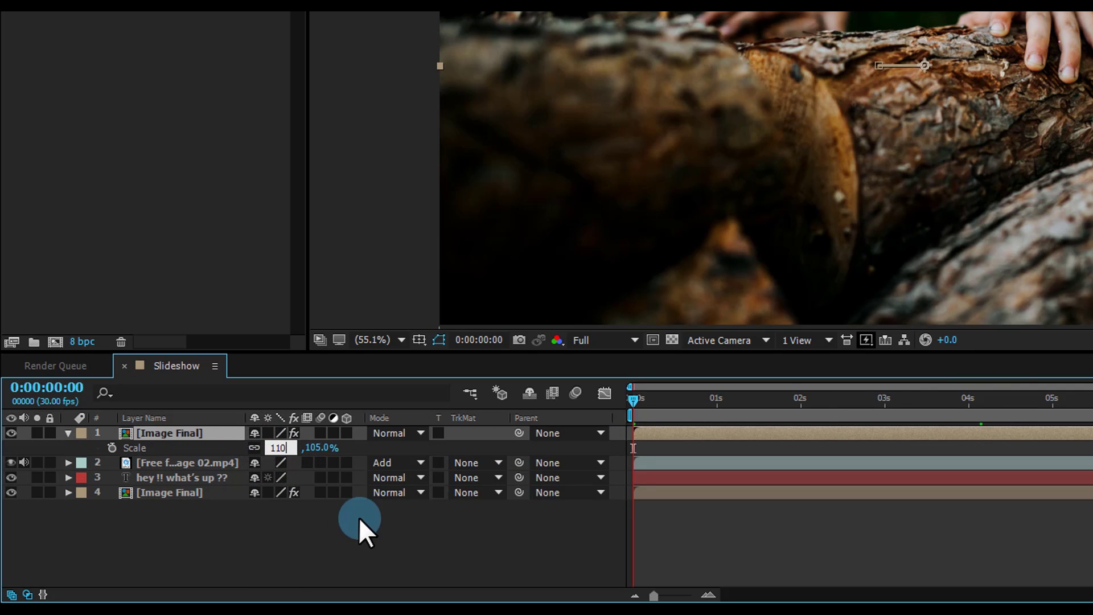
key(Return)
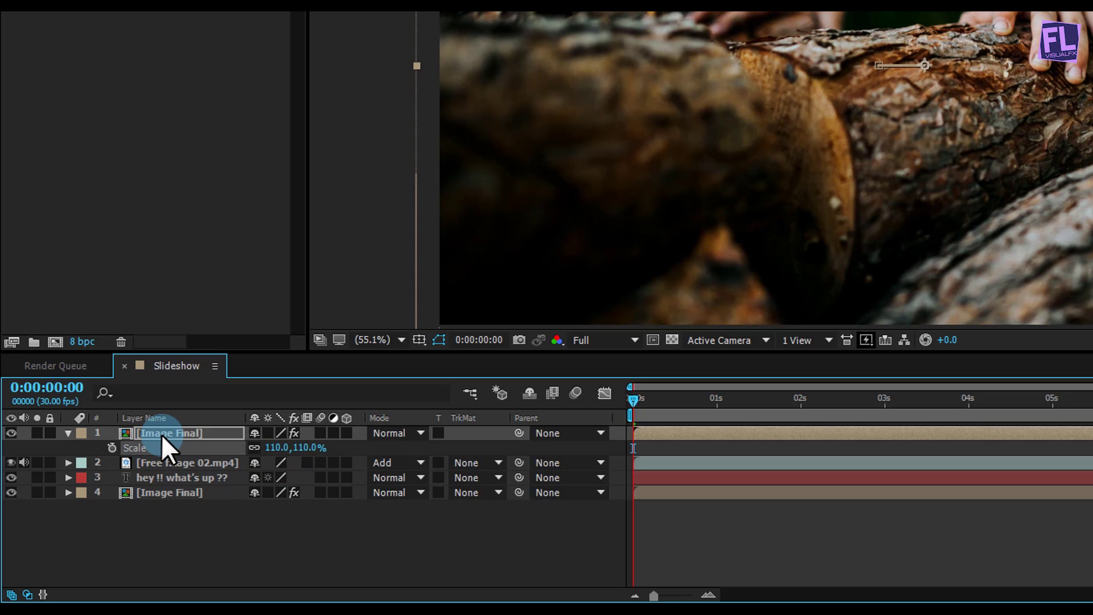
Step: Set the X position of the top Image Final layer to 1056 on its keyframe at 0:00:00:00
key(p)
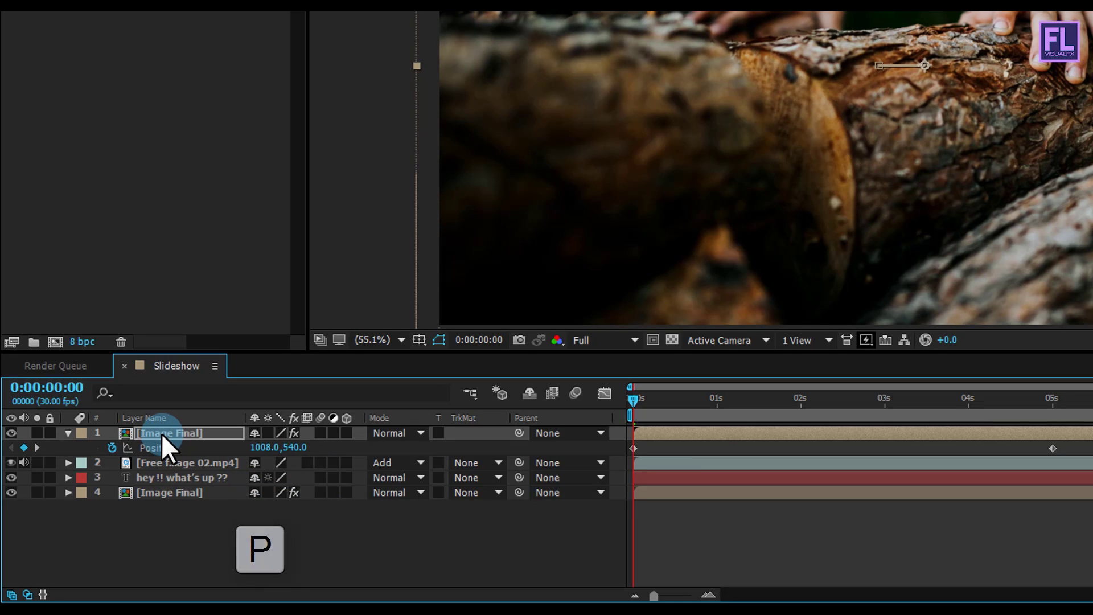
click(263, 447)
text(1056)
key(Return)
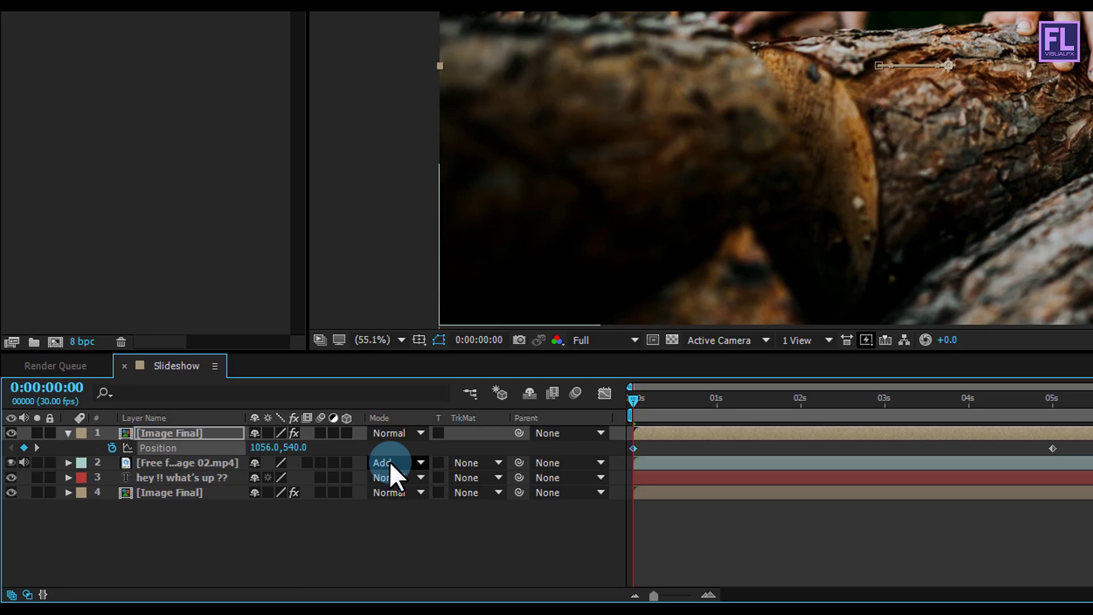
click(914, 456)
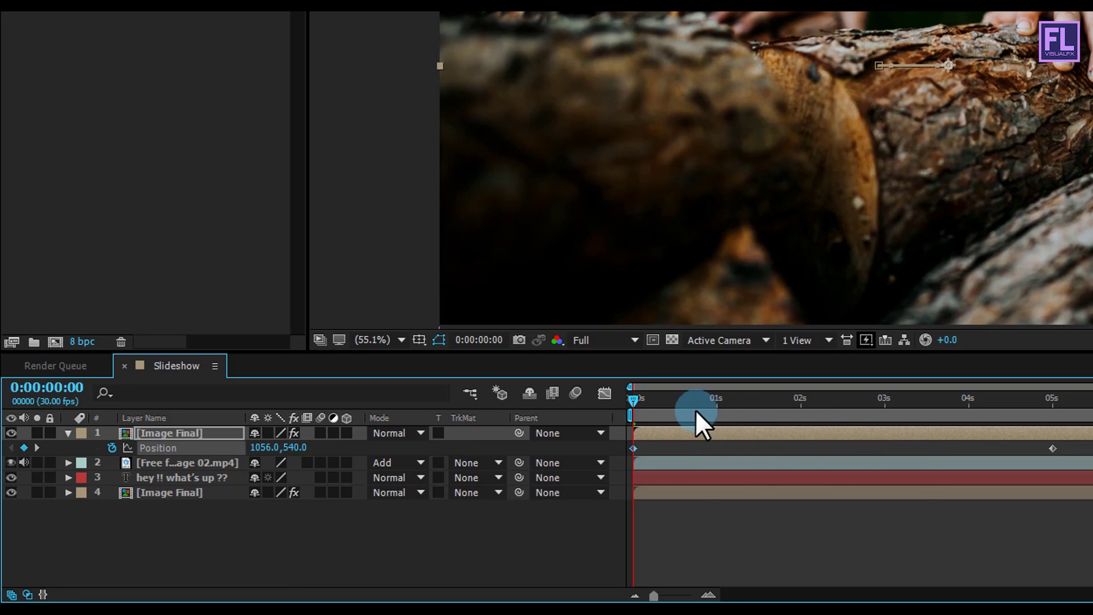
Step: Set the X position of the top Image Final layer to 863 on its keyframe at 0:00:05:00 and collapse the layer
drag(637, 413, 1055, 422)
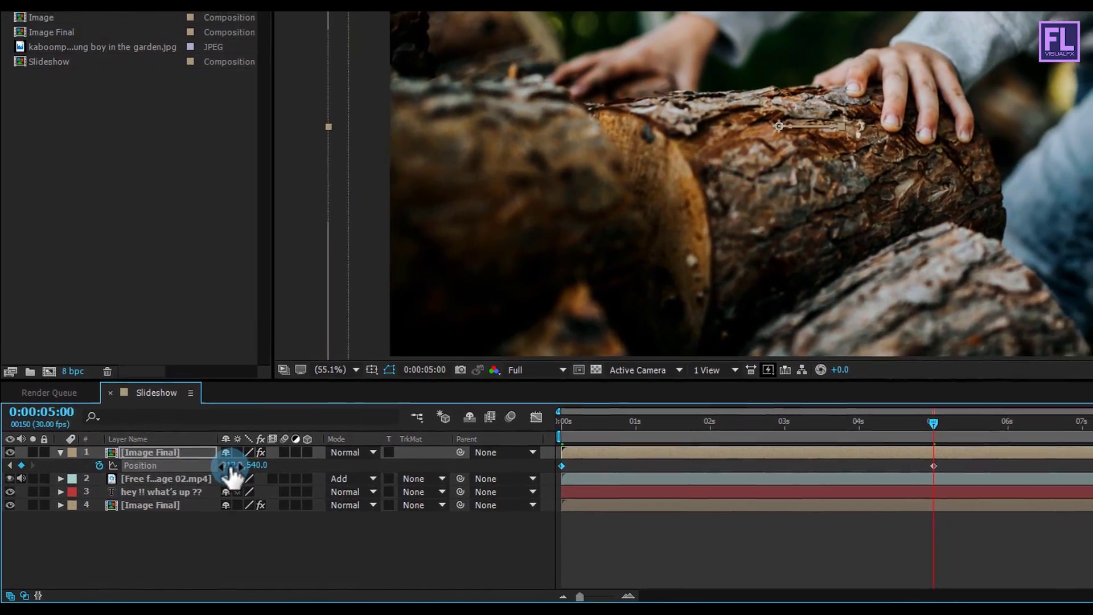
click(253, 452)
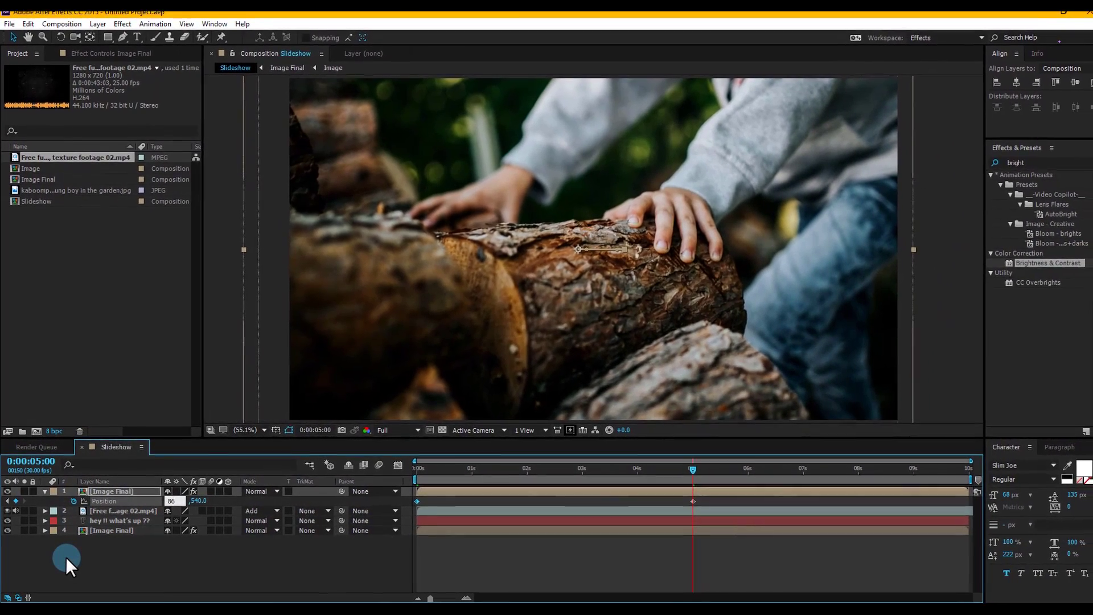
text(863)
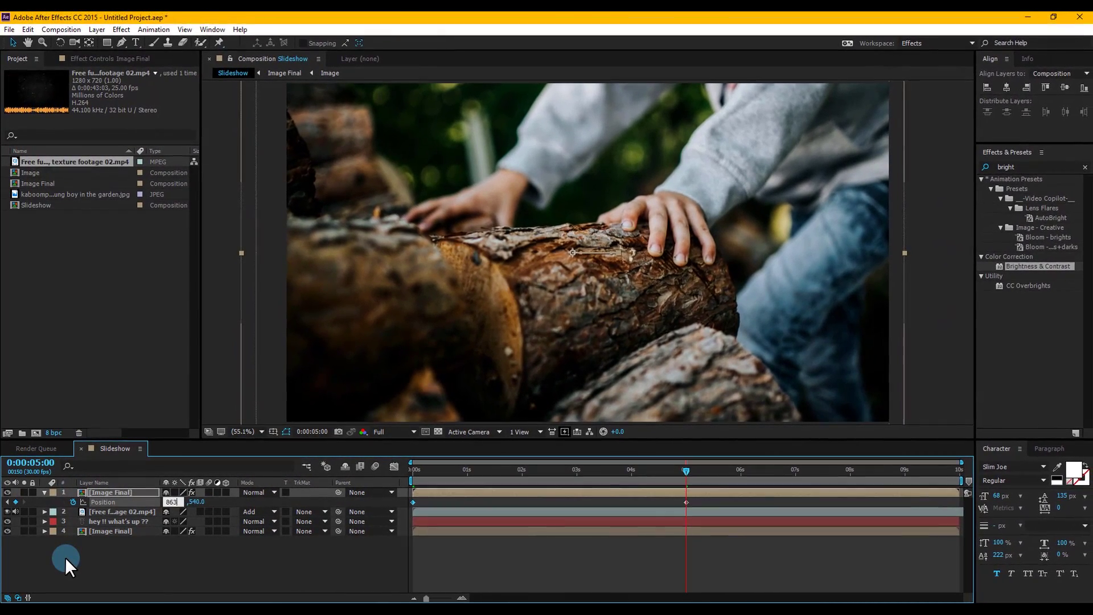
key(Return)
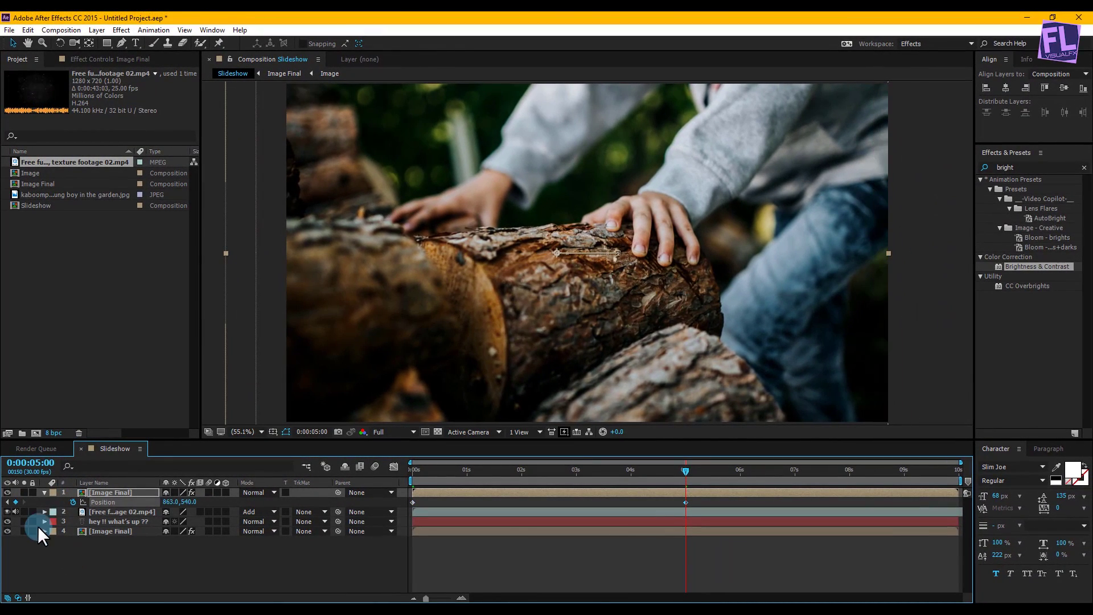
click(43, 492)
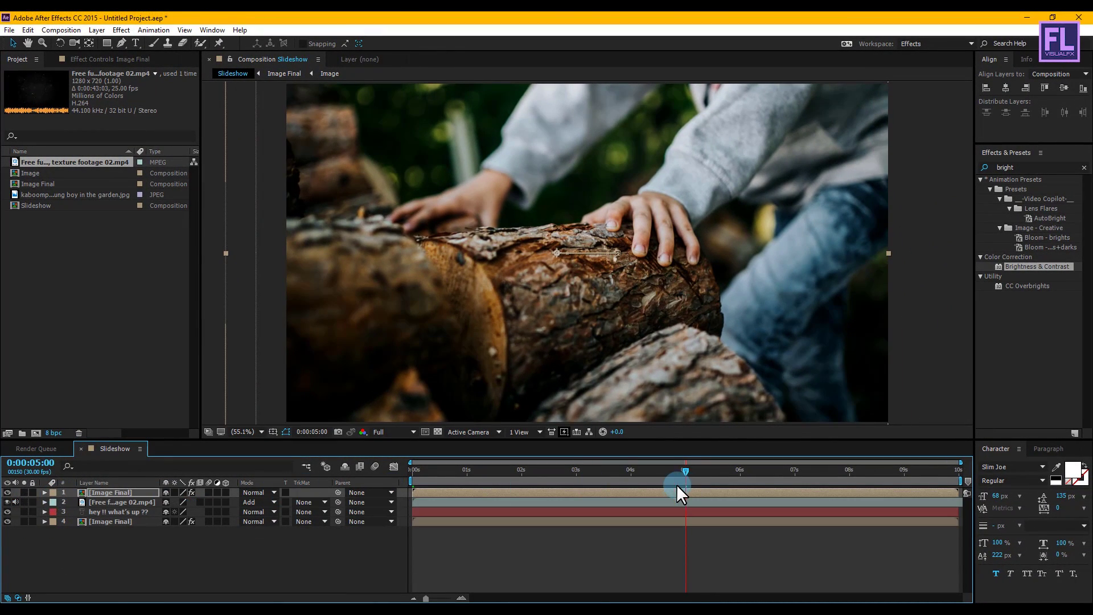
Step: At 0:00:00:00, draw a narrow vertical rectangle mask beyond the right edge of the top Image Final layer and keyframe its Mask Path
drag(666, 473, 389, 471)
scroll(591, 278, down, 1)
key(comma)
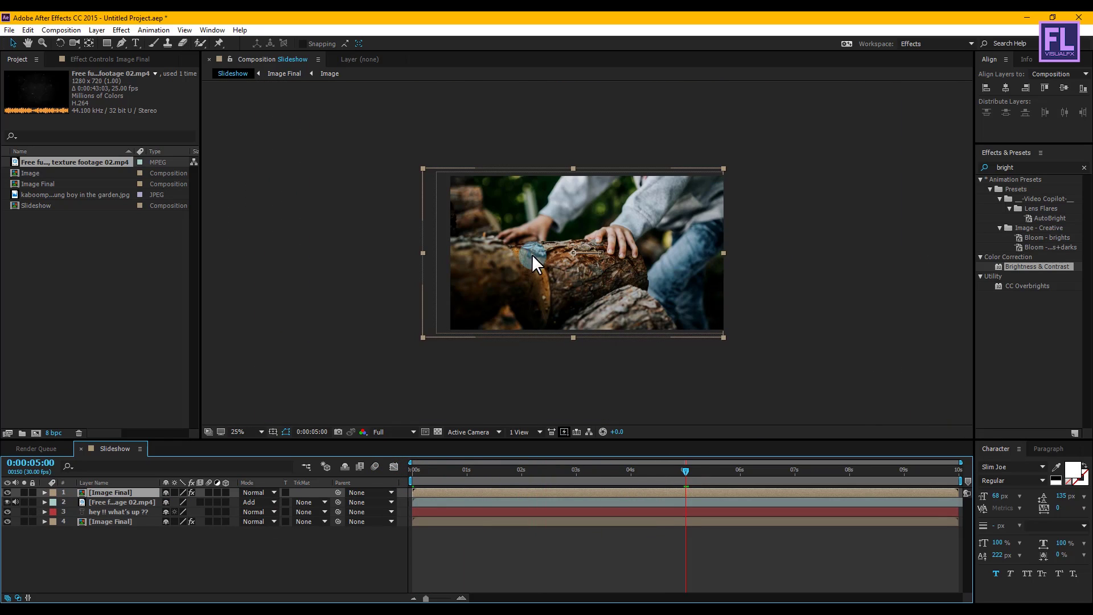
click(106, 42)
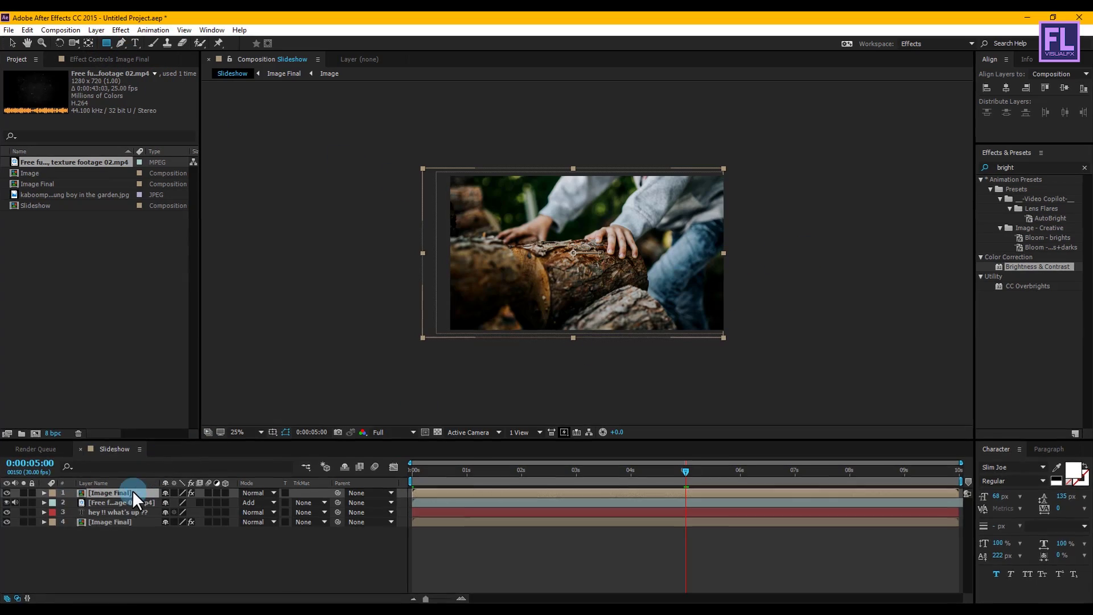
drag(569, 472, 309, 501)
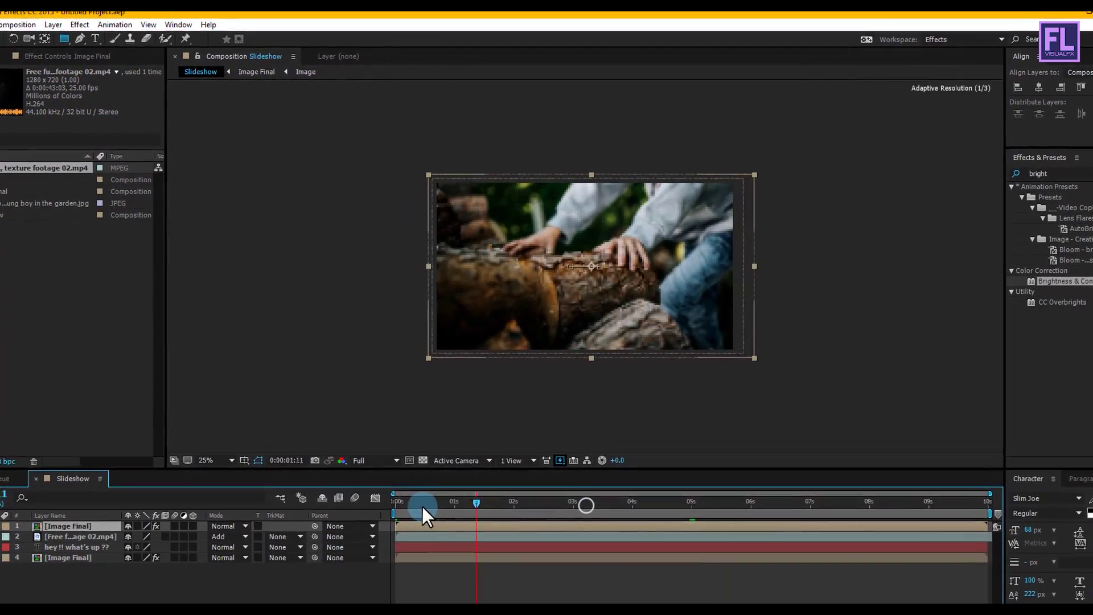
drag(808, 178, 807, 331)
drag(840, 371, 846, 426)
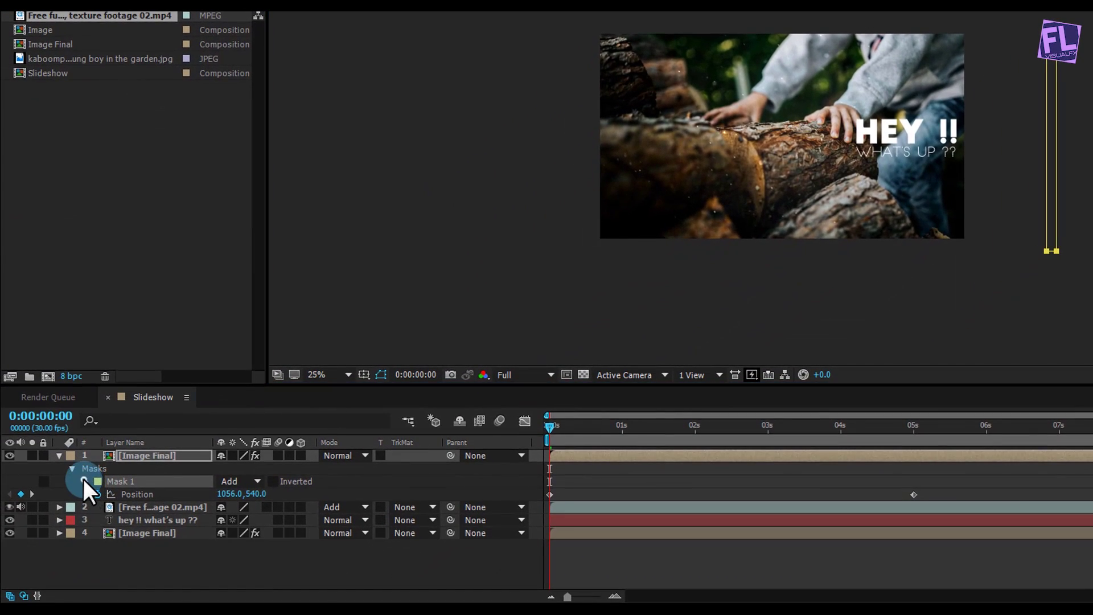
click(15, 538)
click(110, 494)
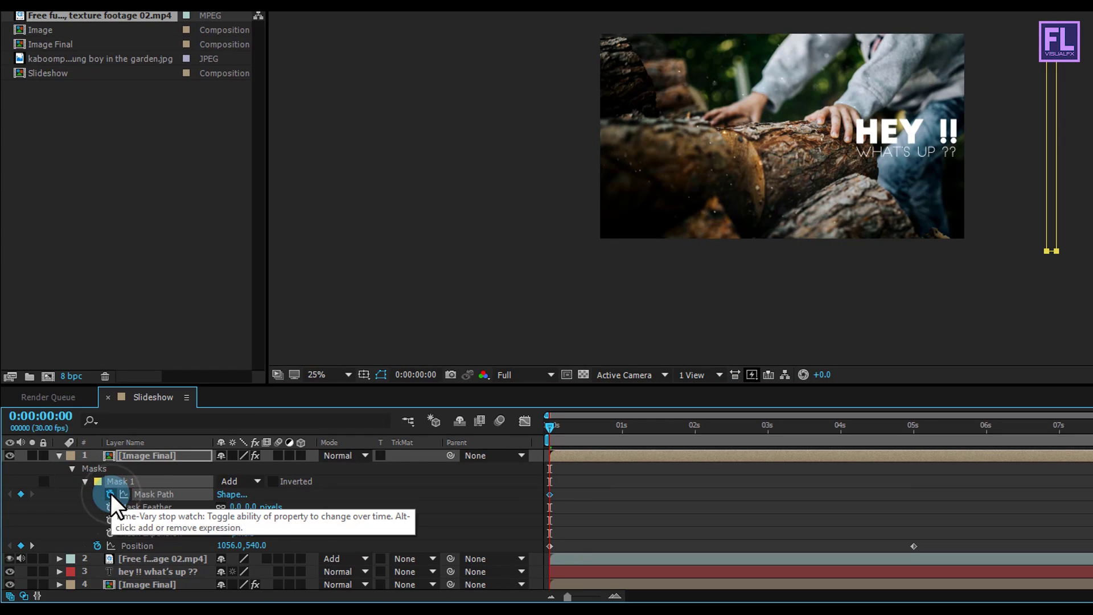
Step: At 0:00:05:00, move the narrow mask horizontally into the left part of the image, across the "HEY" title
drag(551, 427, 884, 427)
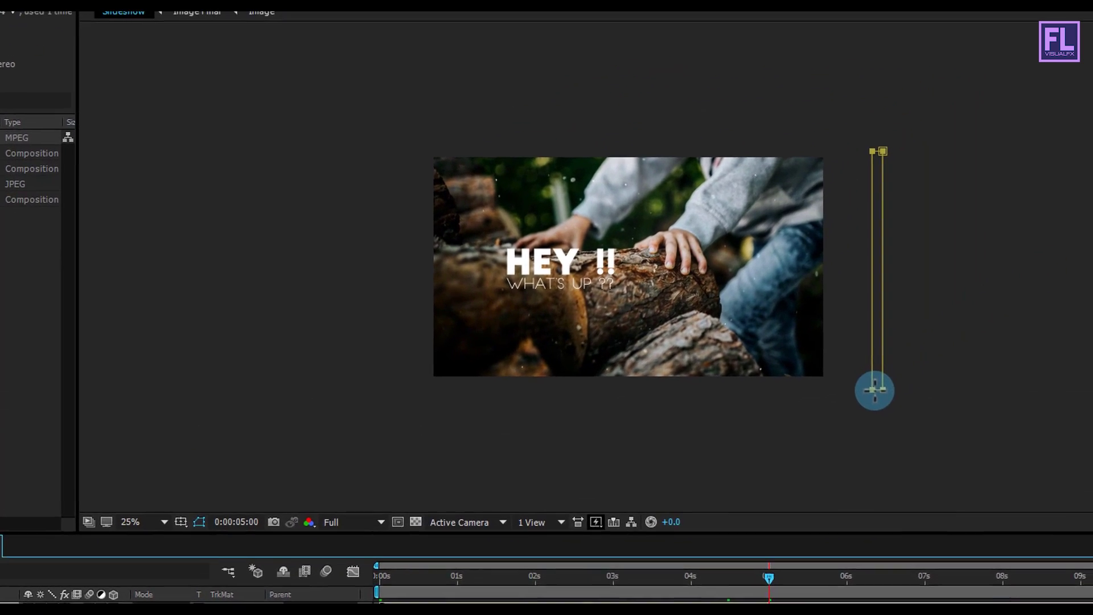
key(v)
click(847, 421)
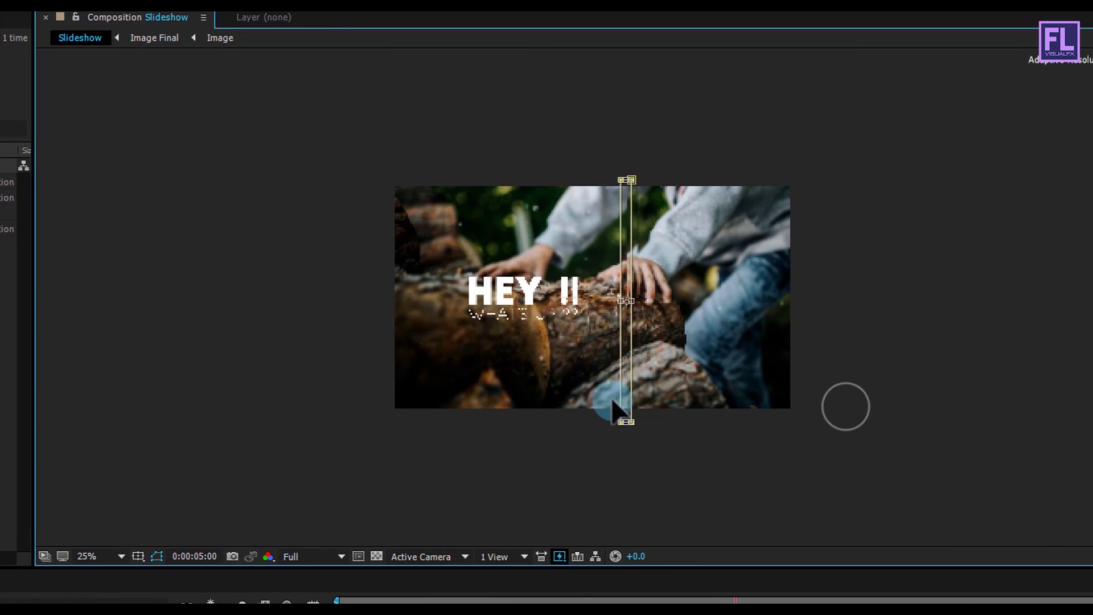
drag(533, 395, 512, 393)
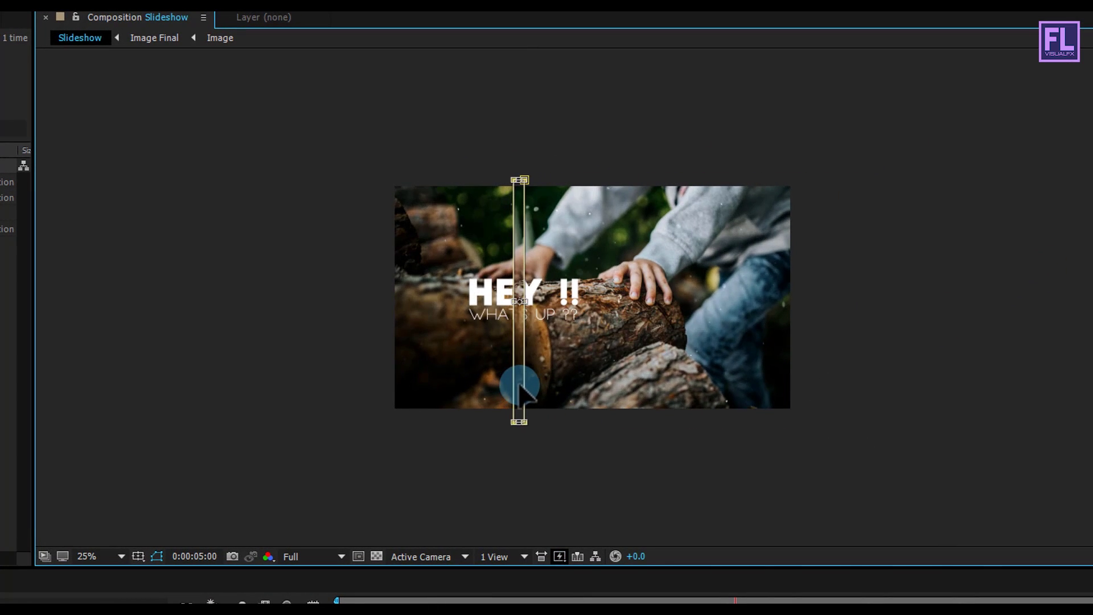
scroll(560, 315, up, 1)
mouse_move(566, 305)
mouse_down()
mouse_move(571, 320)
mouse_move(571, 285)
mouse_move(573, 294)
mouse_up()
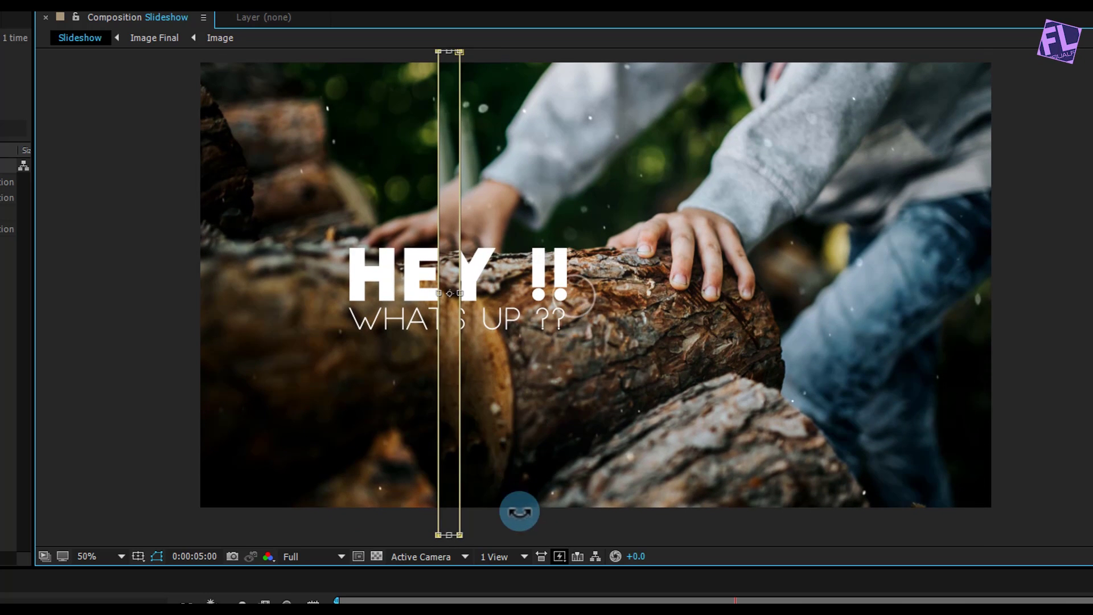
click(488, 529)
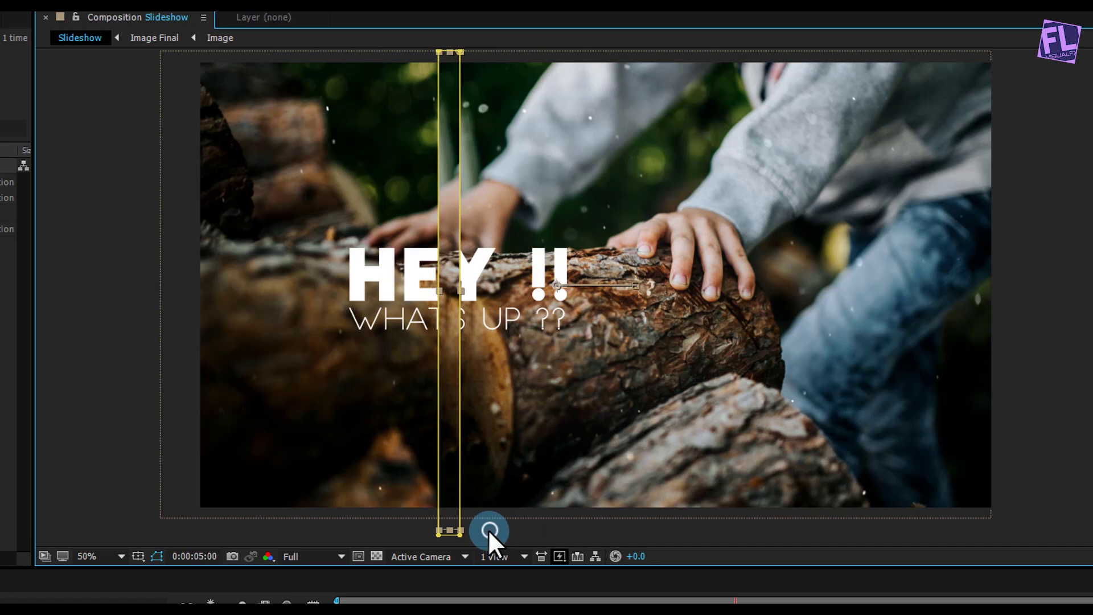
Step: Spread the mask's four corner points at 0:00:05:00 into a wide, slanted quadrilateral that covers the title text
click(459, 535)
drag(459, 535, 549, 533)
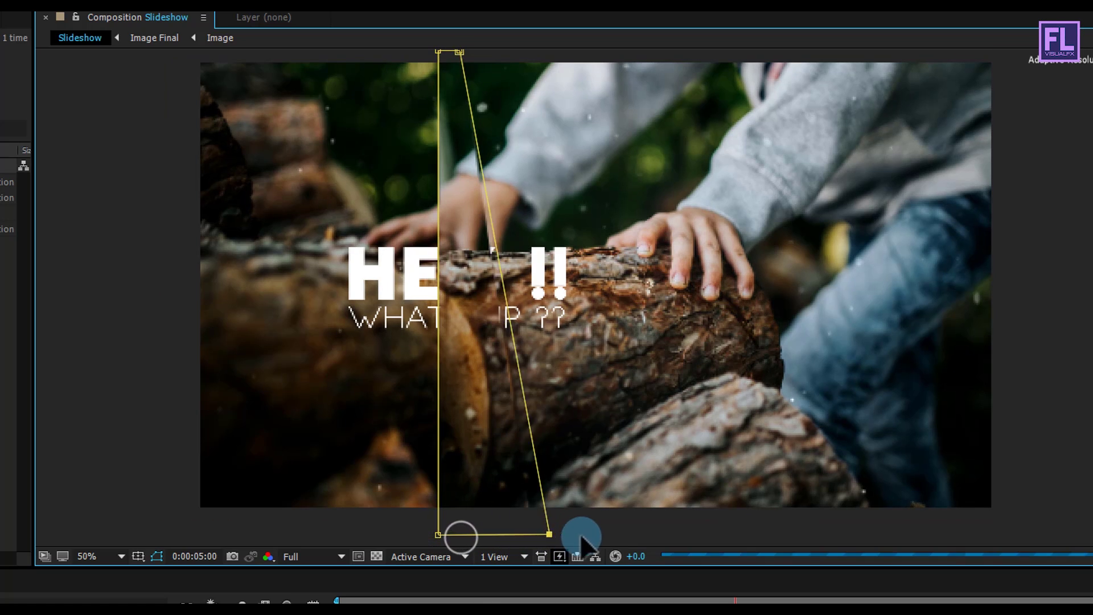
drag(672, 539, 669, 535)
scroll(715, 393, down, 1)
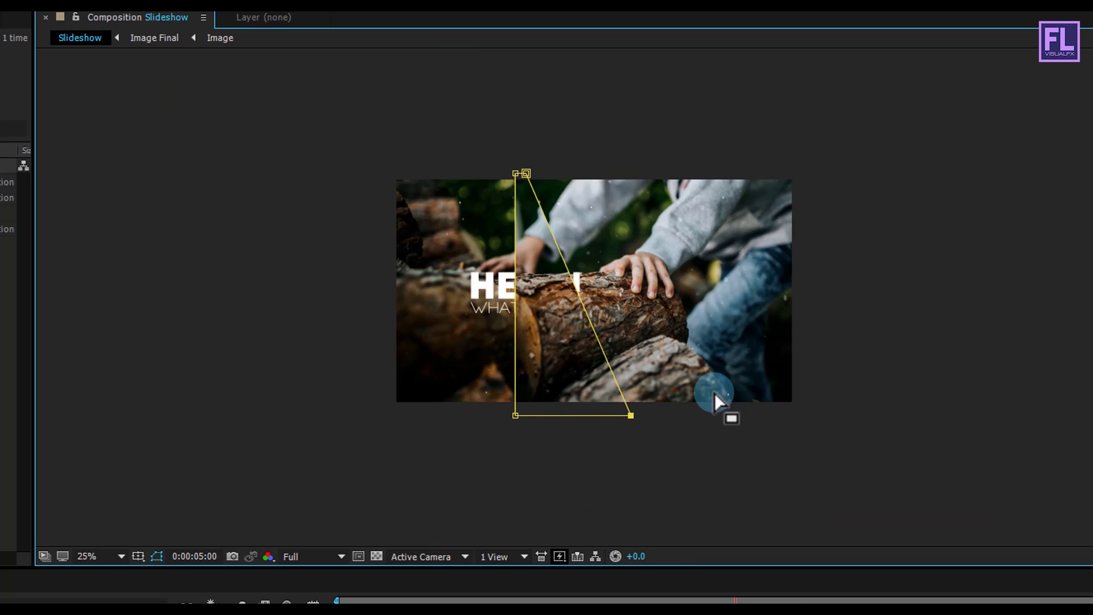
drag(527, 175, 584, 169)
drag(515, 174, 466, 165)
drag(516, 407, 457, 408)
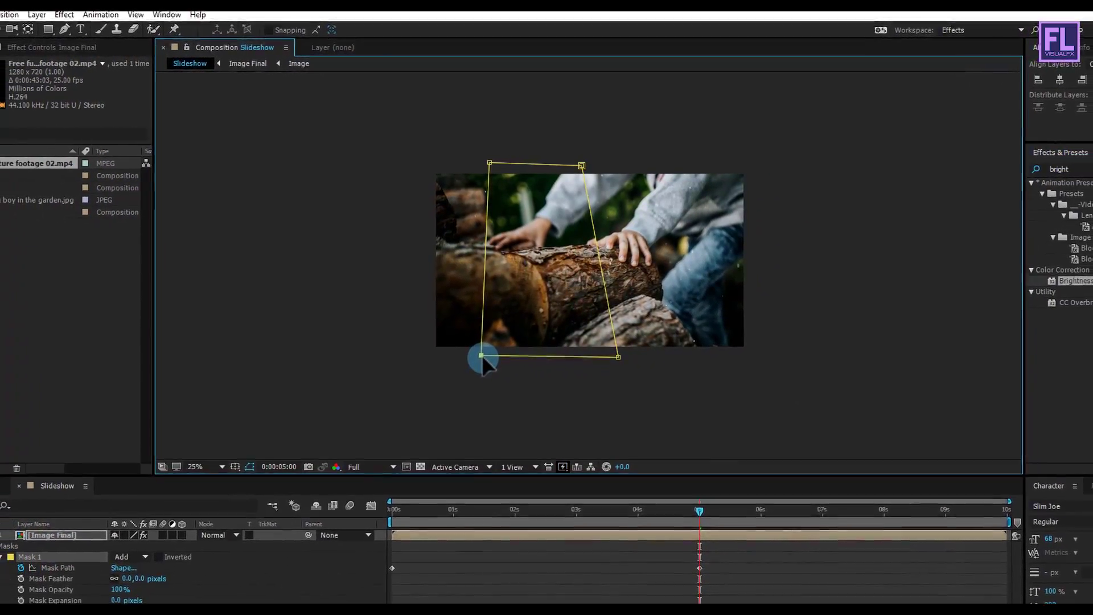
Step: Set the mode of Mask 1 on the top Image Final layer to Subtract and collapse the layer
scroll(563, 308, up, 2)
key(space)
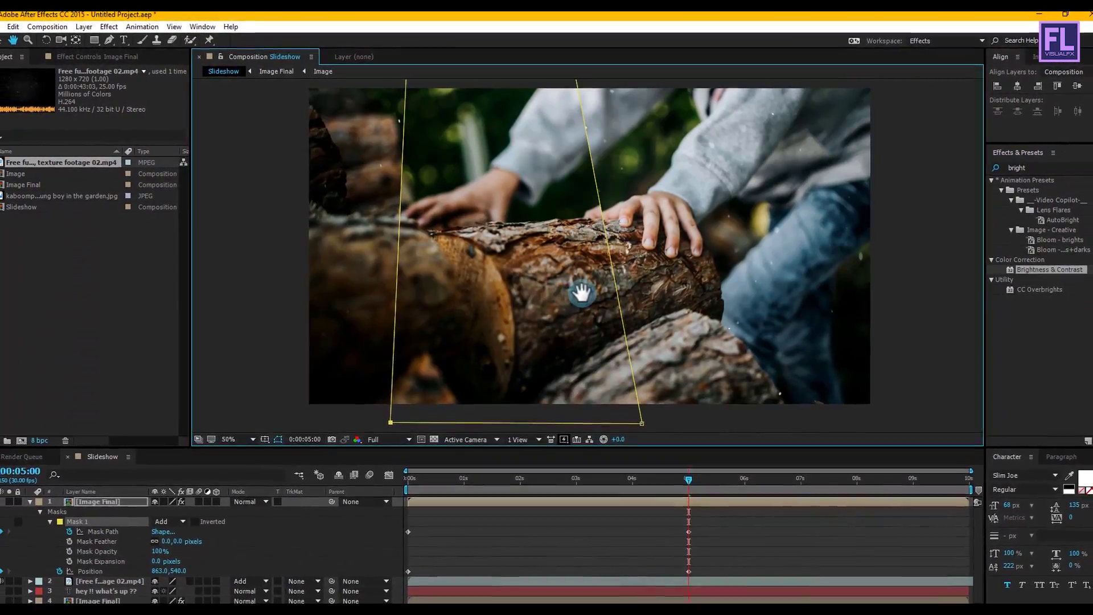
drag(581, 293, 577, 304)
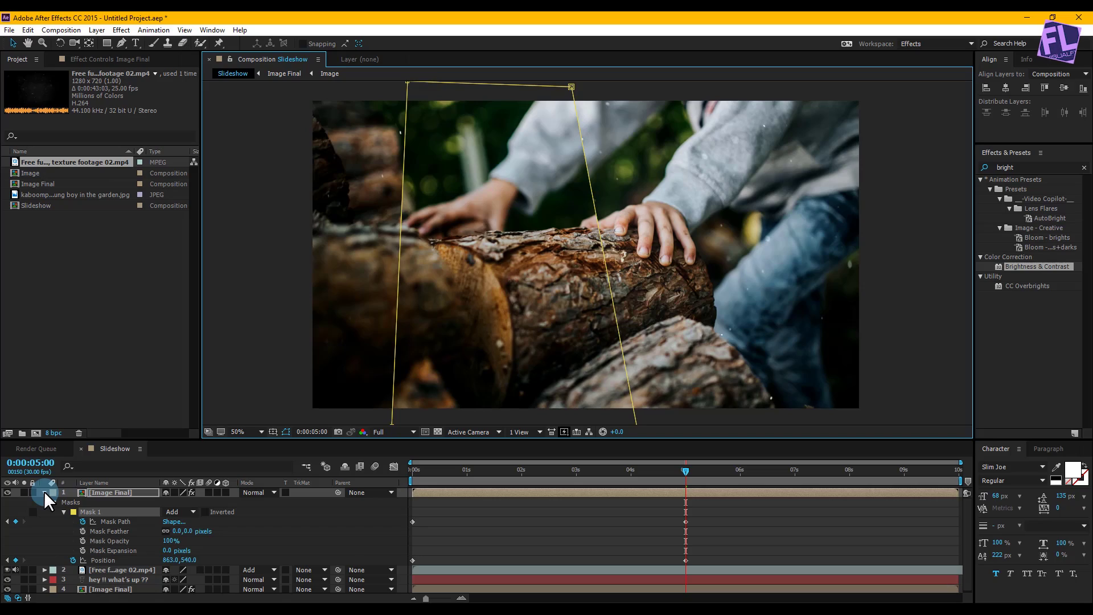
click(184, 511)
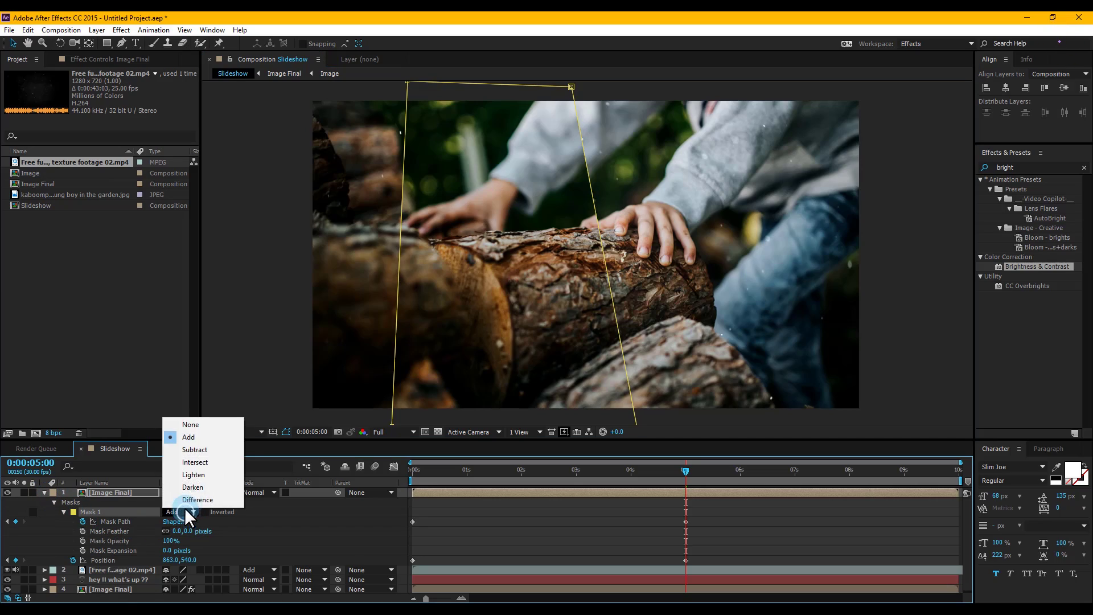
click(200, 450)
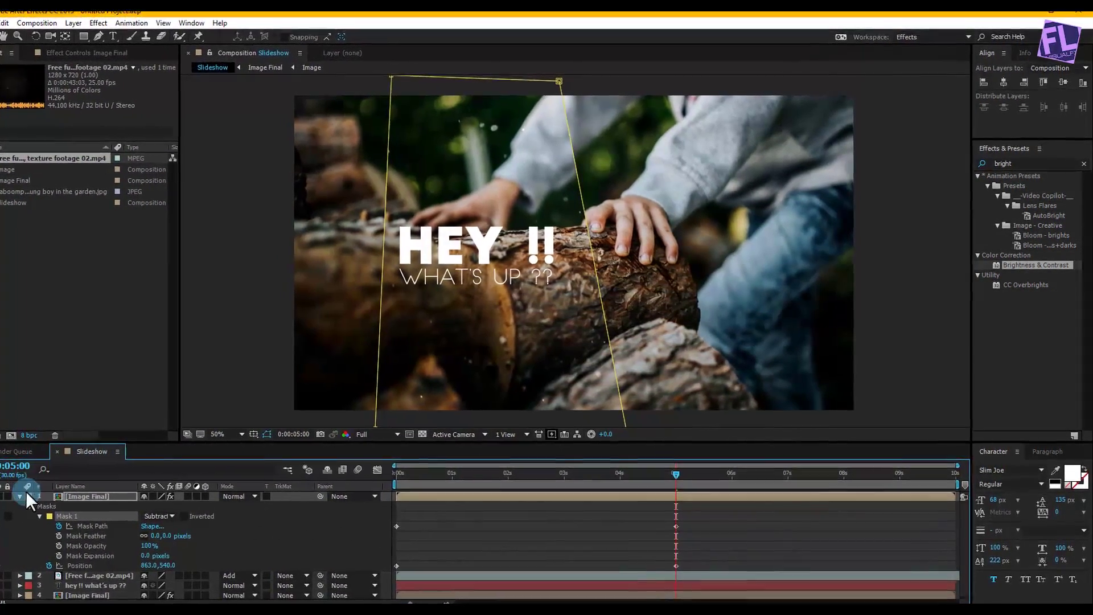
click(42, 493)
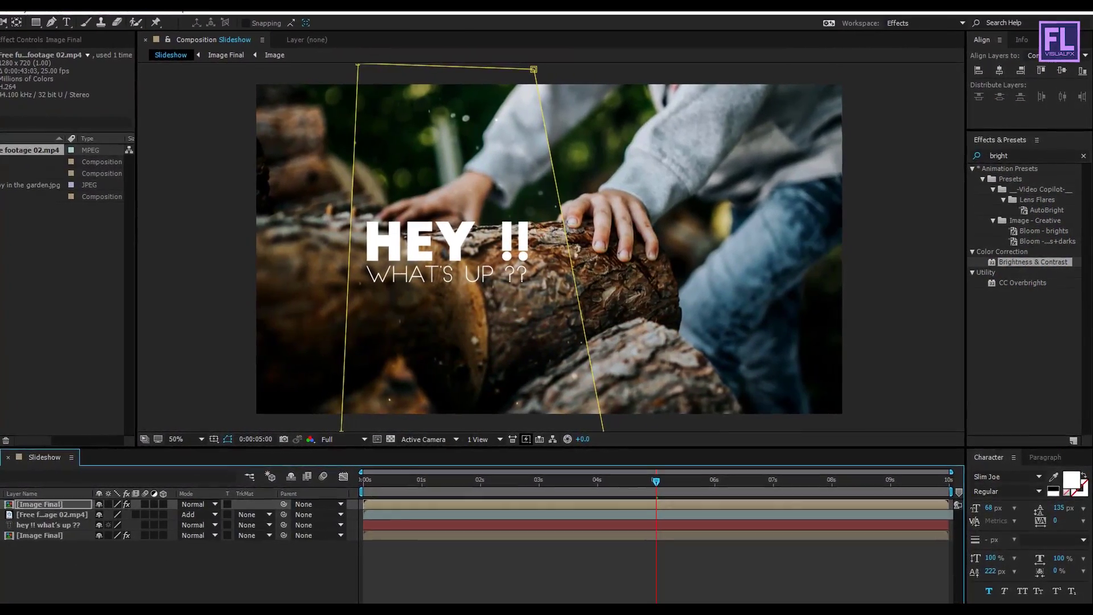
Step: Find the Fast Blur effect and apply it to the top Image Final layer
click(62, 505)
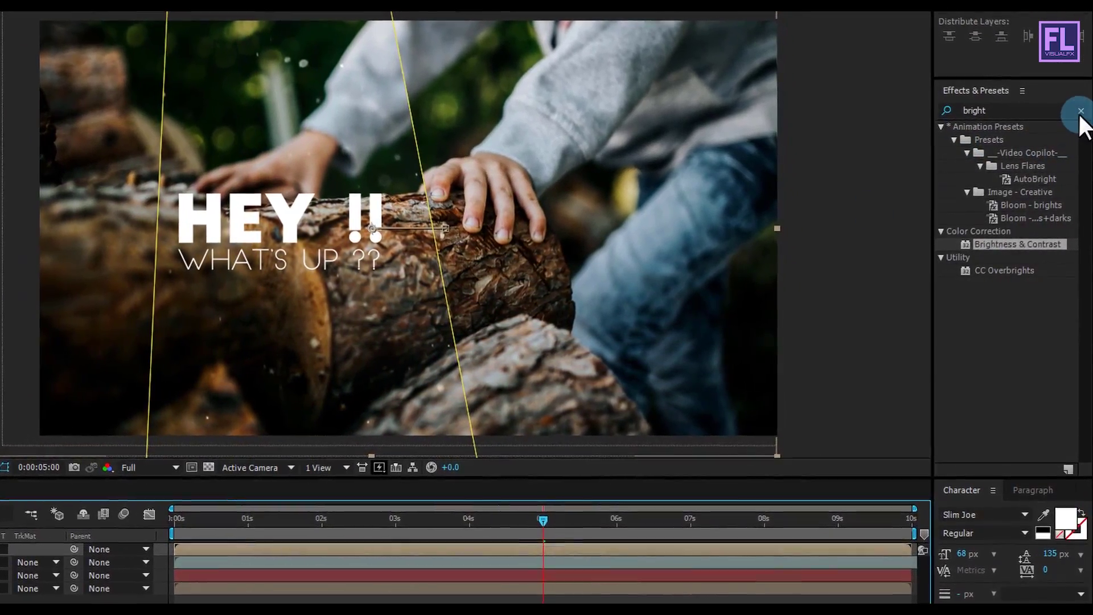
click(1082, 128)
click(1043, 104)
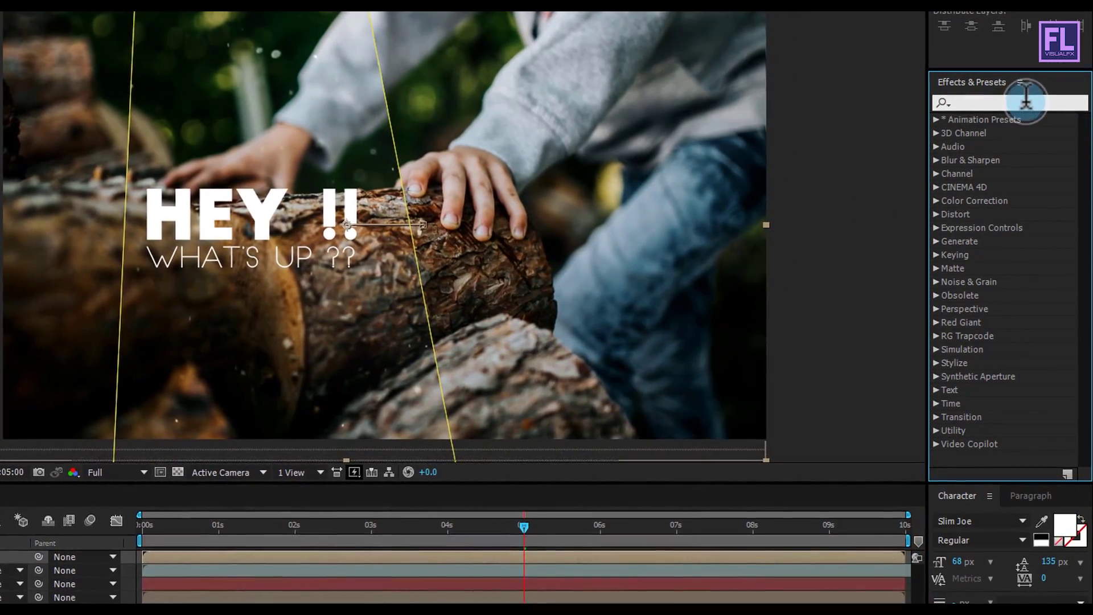
text(fast)
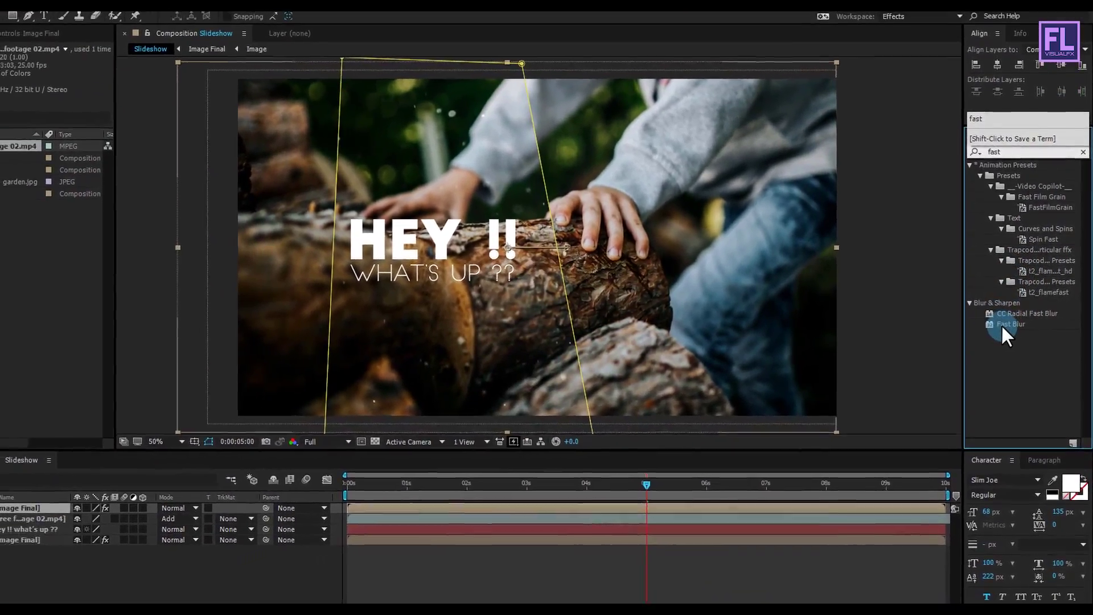
drag(999, 323, 0, 537)
drag(136, 496, 142, 493)
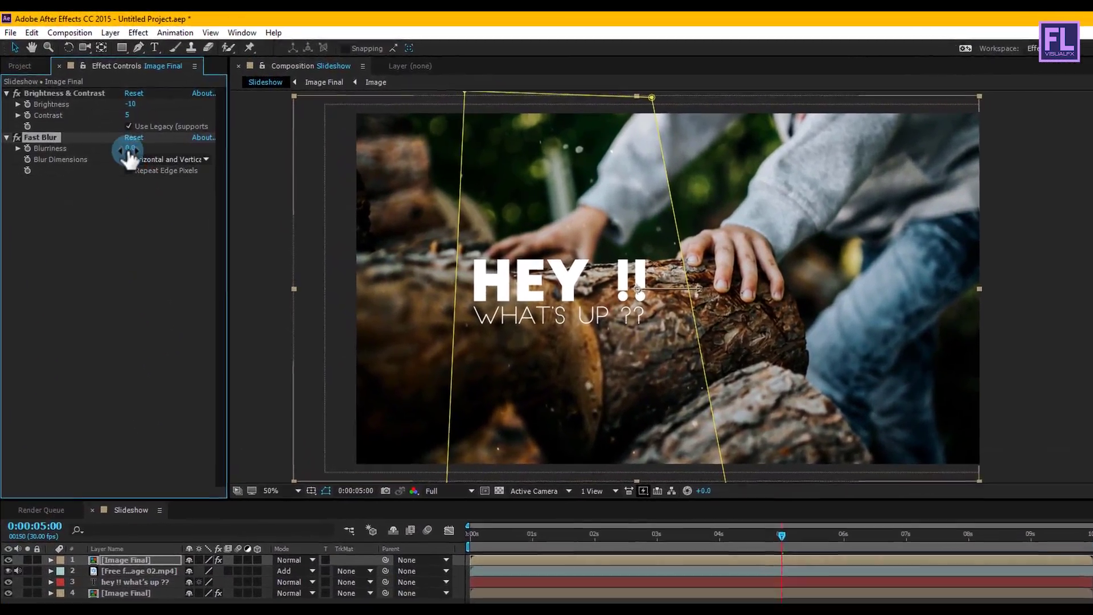
Step: Set the Fast Blur's Blurriness to 15, its Blur Dimensions to Vertical, and enable Repeat Edge Pixels
click(129, 150)
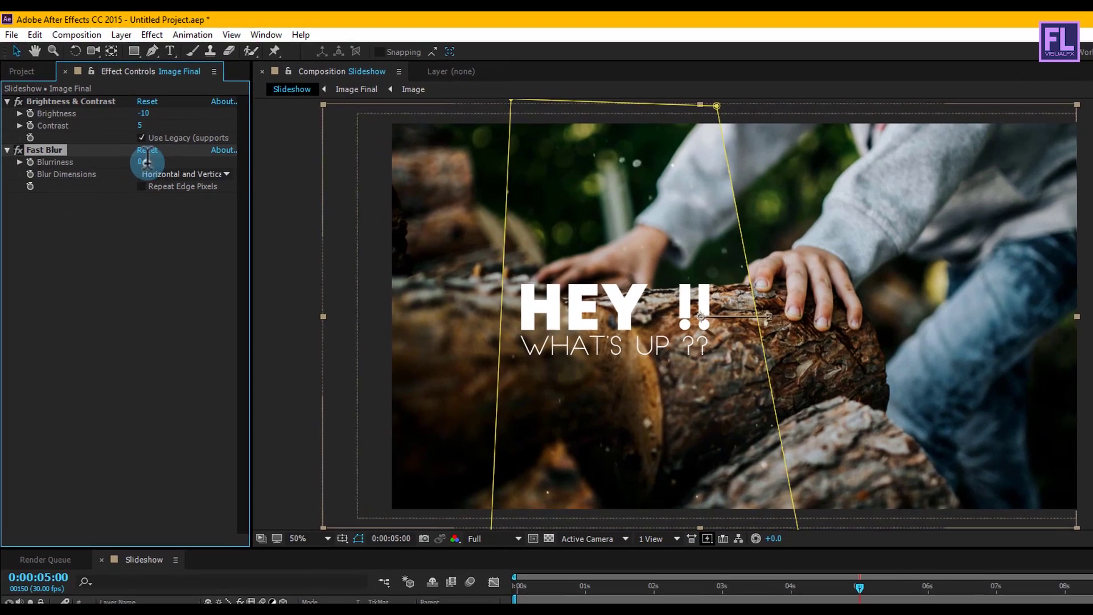
text(15)
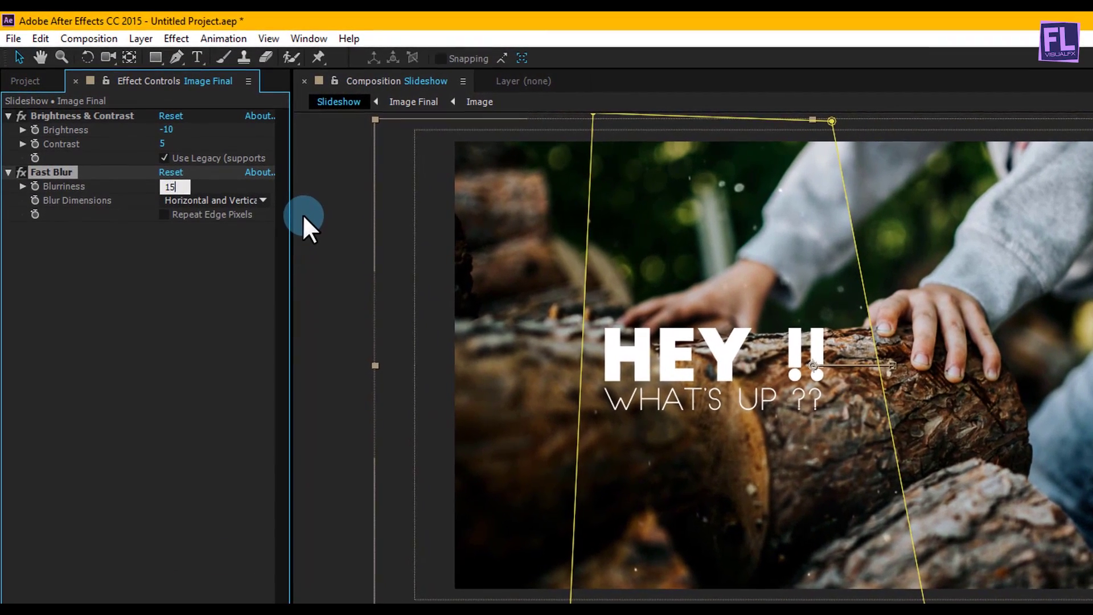
key(Return)
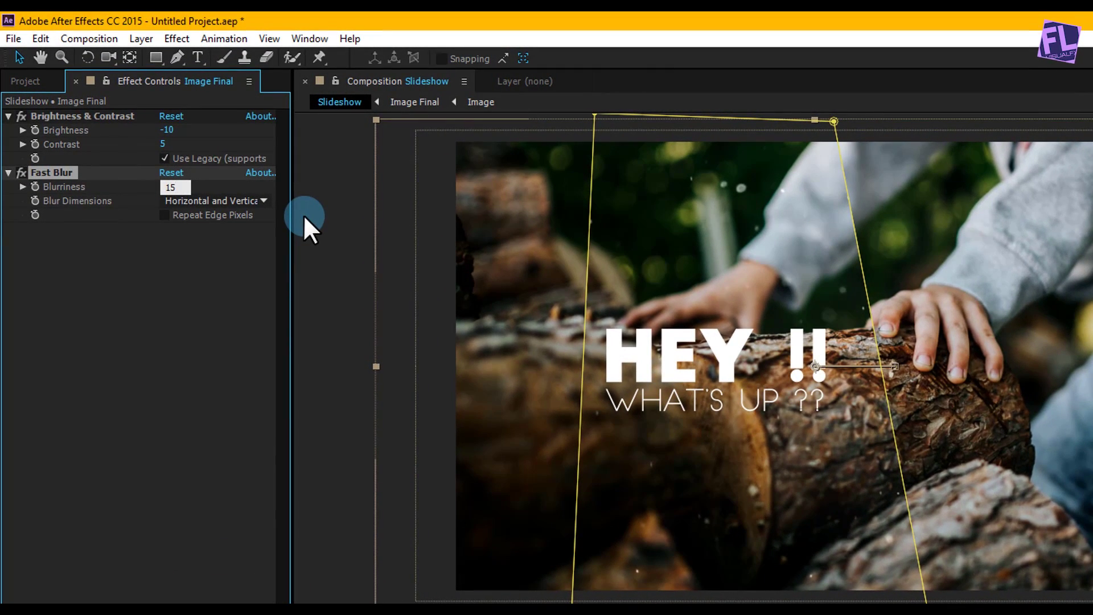
click(178, 201)
click(201, 254)
click(162, 218)
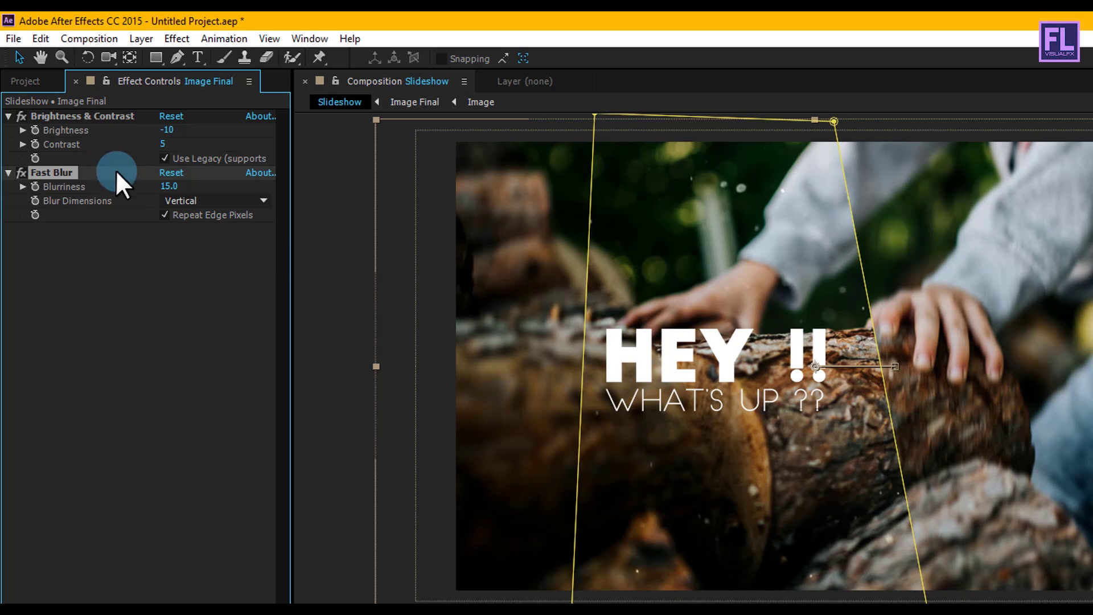
Step: Delete the Brightness & Contrast effect from the top Image Final layer and deselect the layer
click(74, 116)
key(Delete)
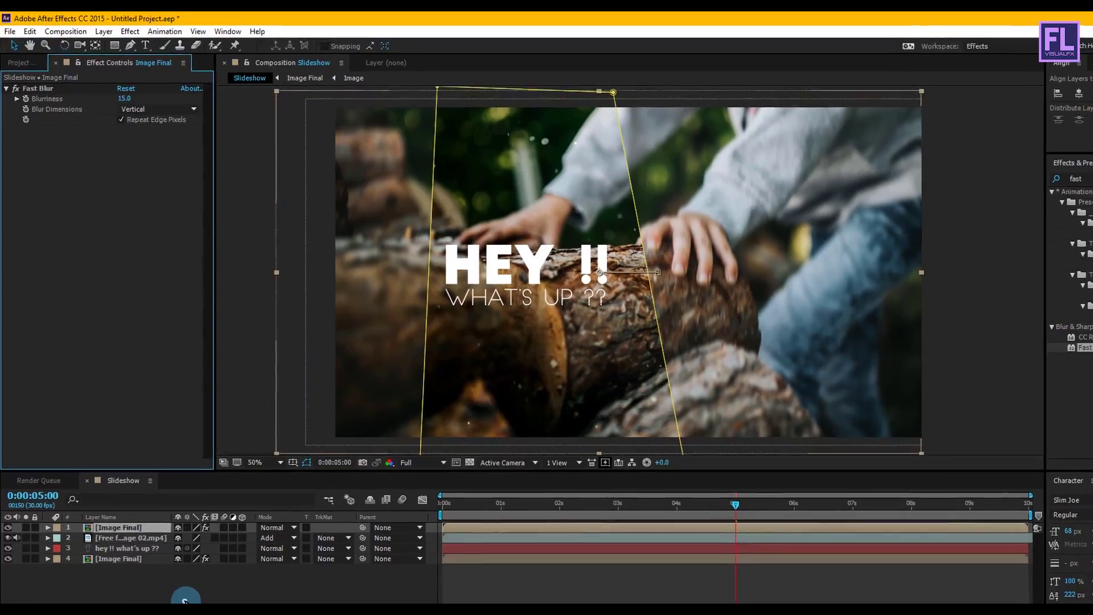
click(178, 575)
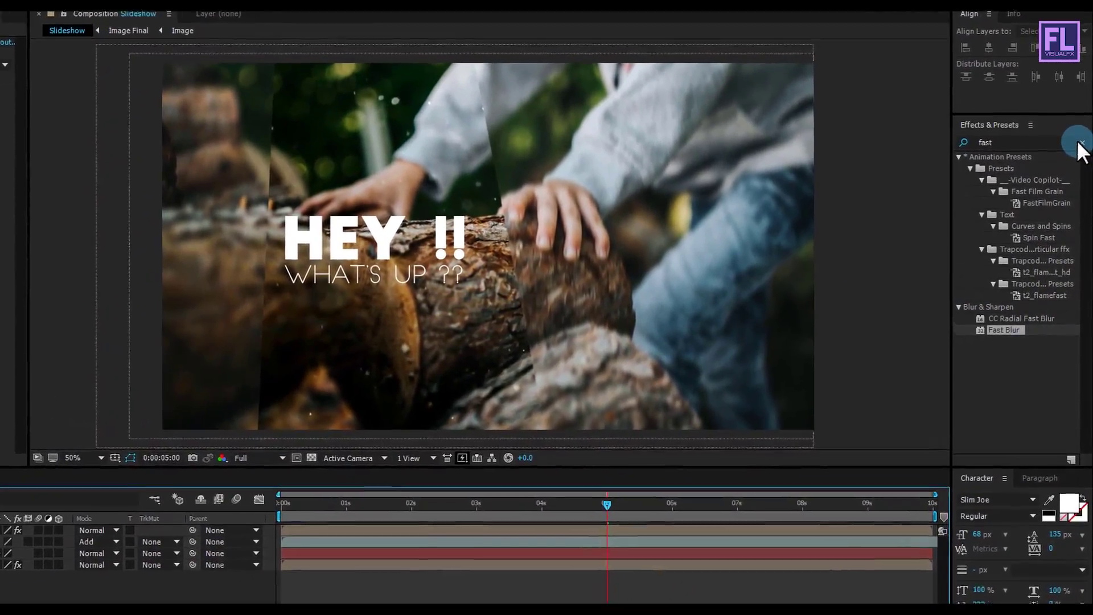
Step: Find the Drop Shadow effect and apply it to the top Image Final layer
click(1083, 162)
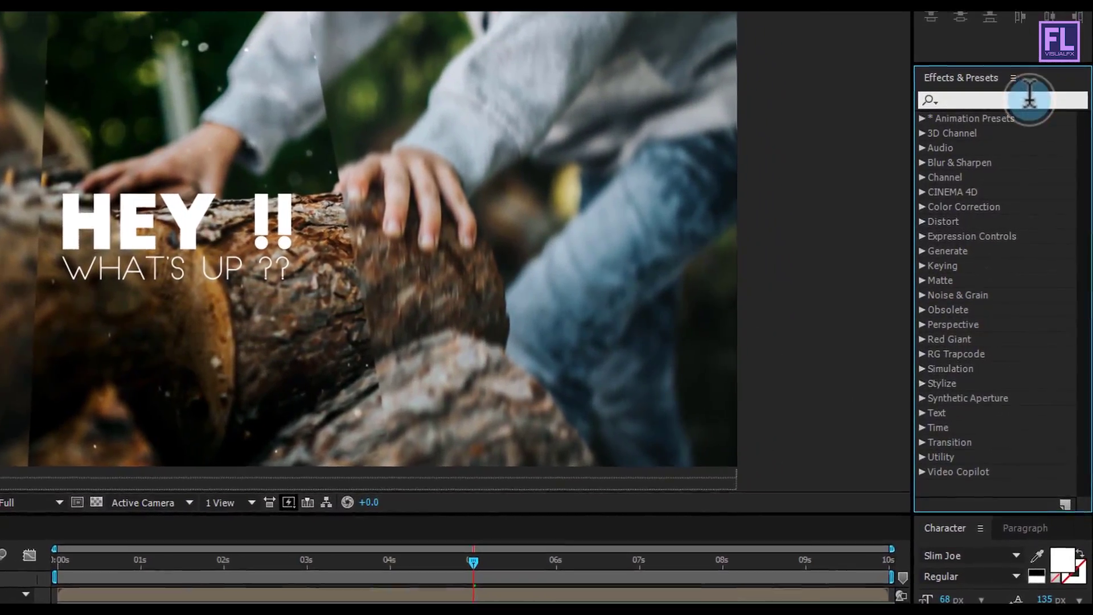
text(drop)
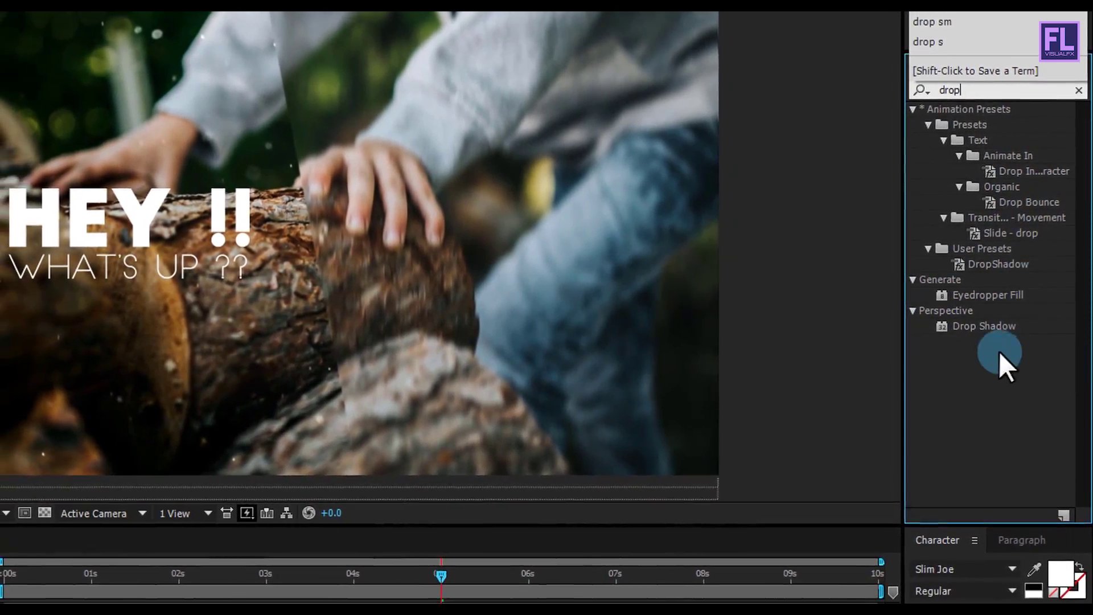
click(980, 327)
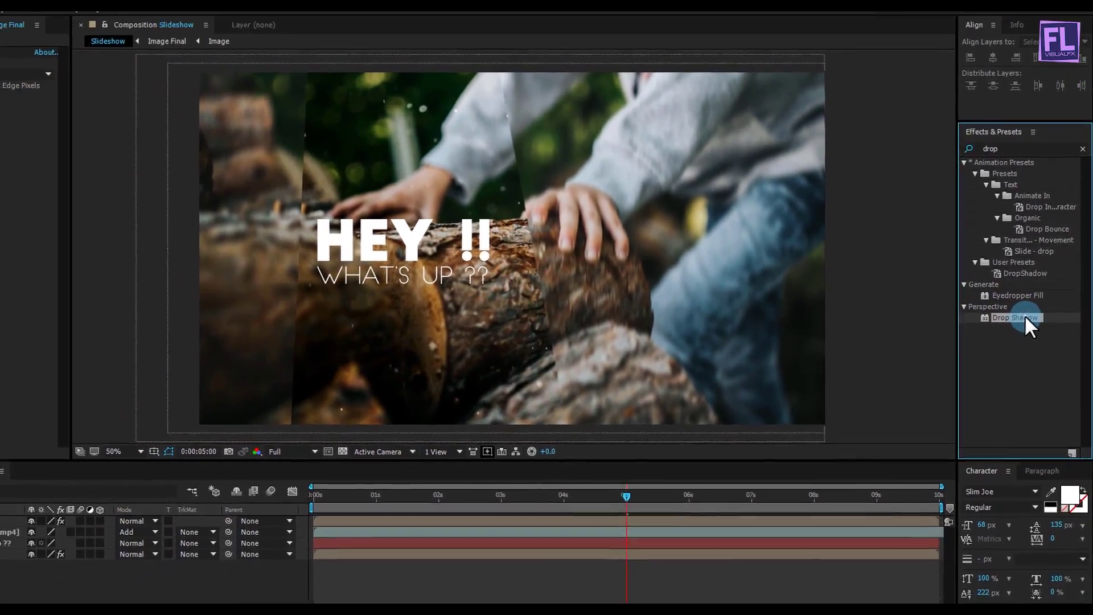
drag(995, 328, 122, 491)
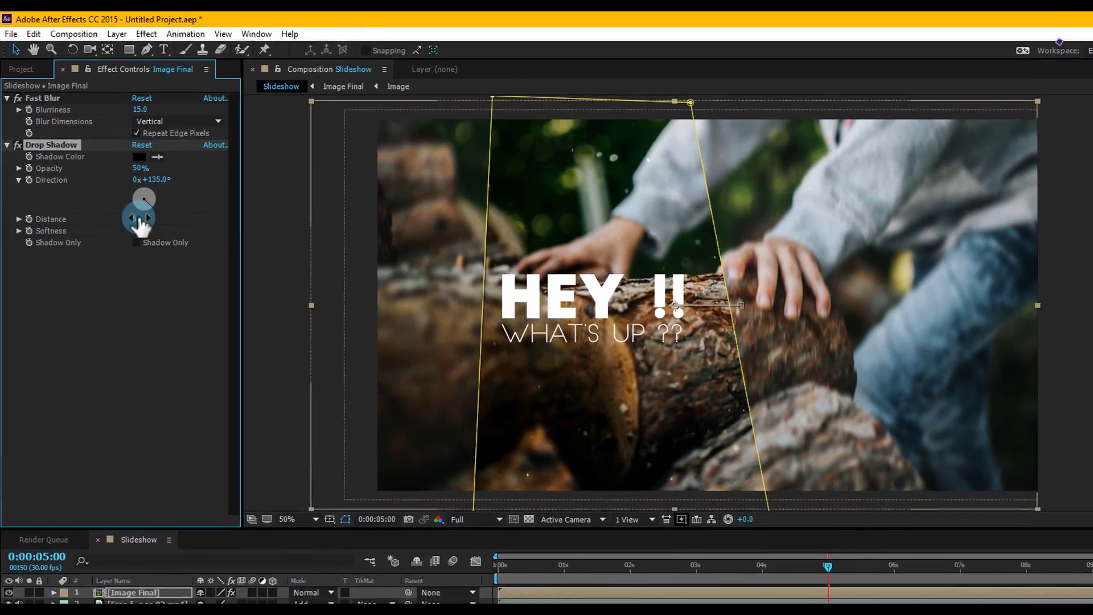
Step: Set the Drop Shadow's Distance to 0, Softness to 150 and Opacity to 100%, leaving no layer selected
drag(128, 202, 57, 202)
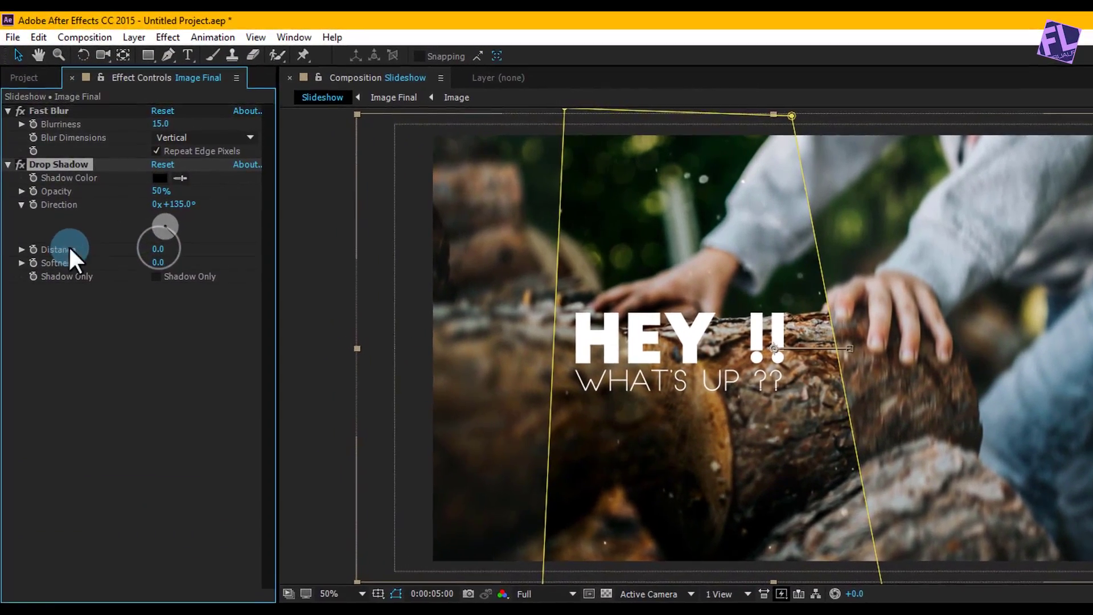
click(164, 270)
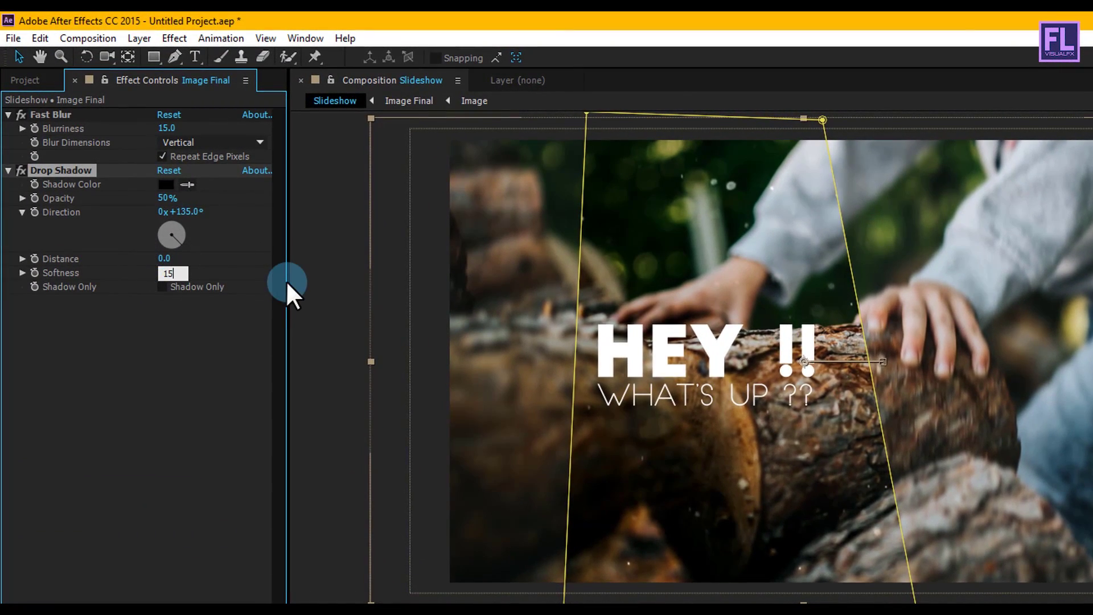
drag(164, 197, 207, 201)
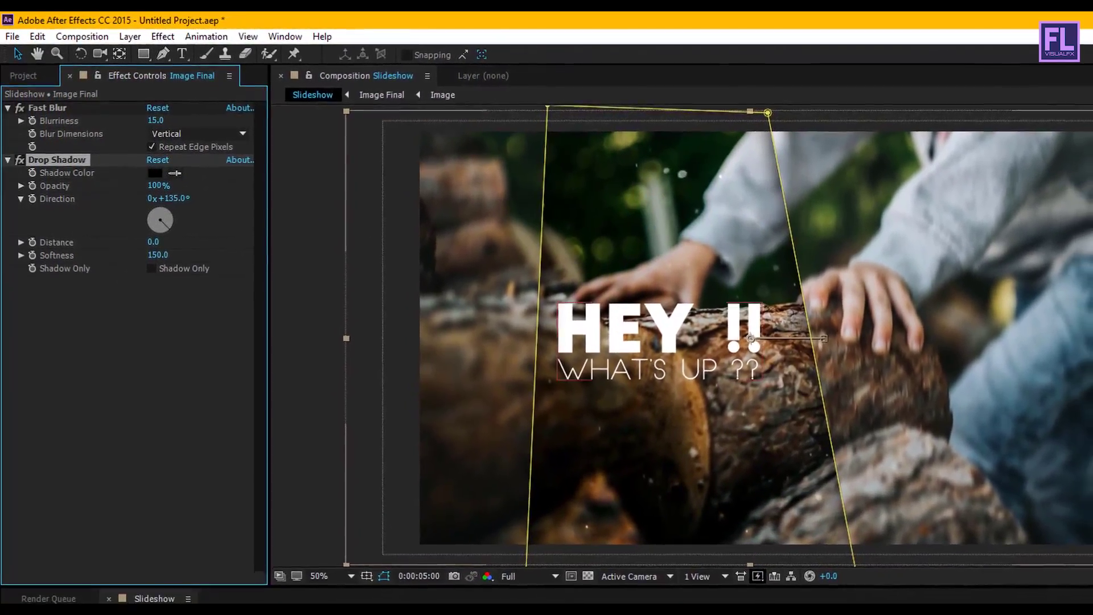
key(F2)
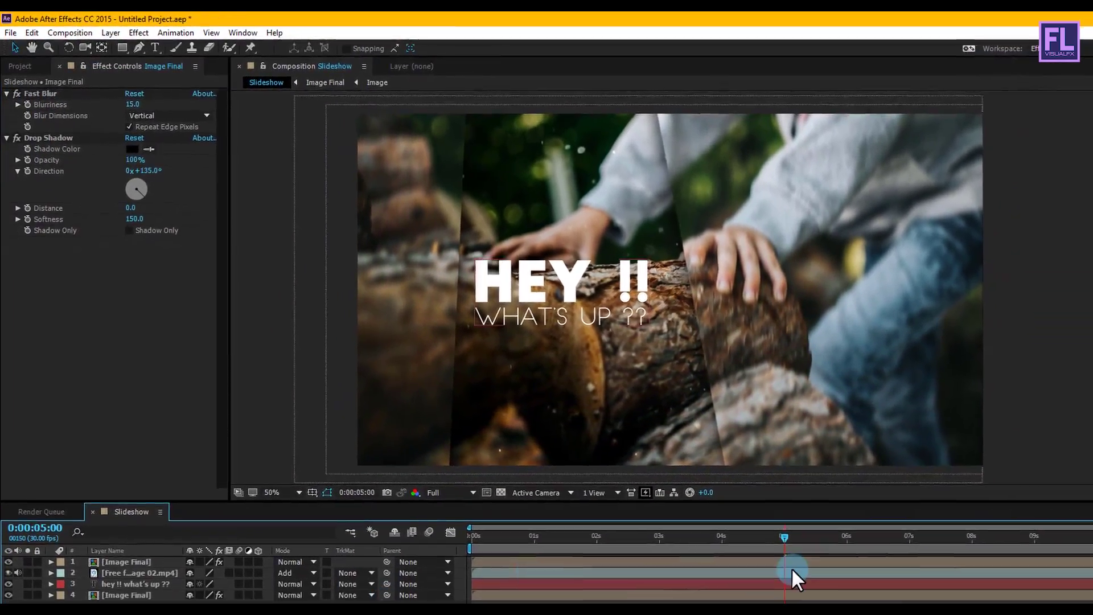
Step: Reveal the keyframes of all four layers and apply Easy Ease to every Mask Path and Position keyframe
drag(819, 561, 590, 560)
drag(513, 488, 624, 493)
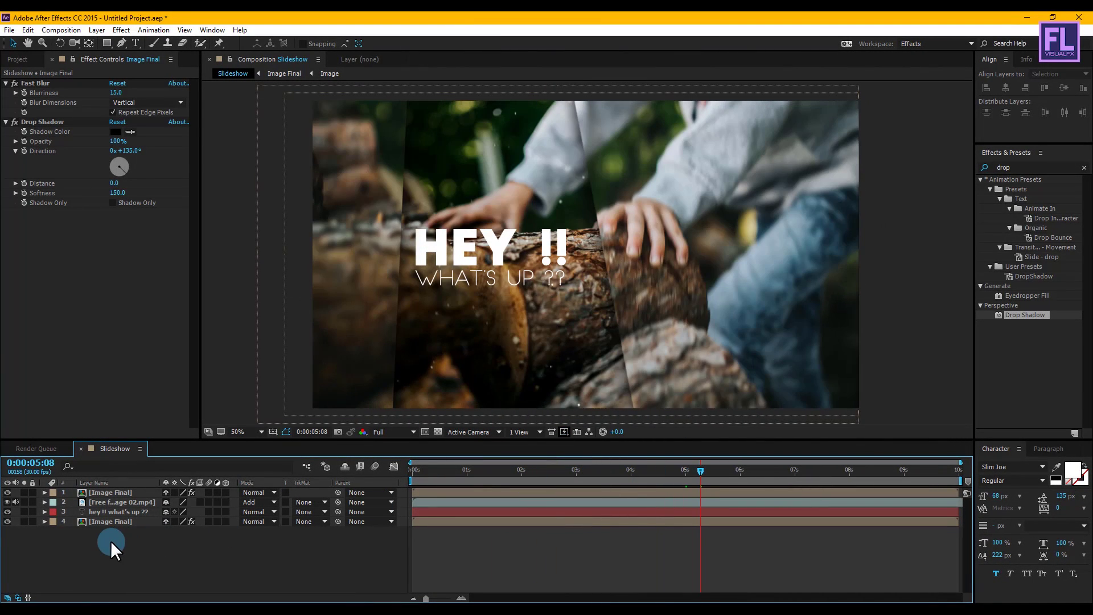
drag(104, 548, 104, 485)
key(u)
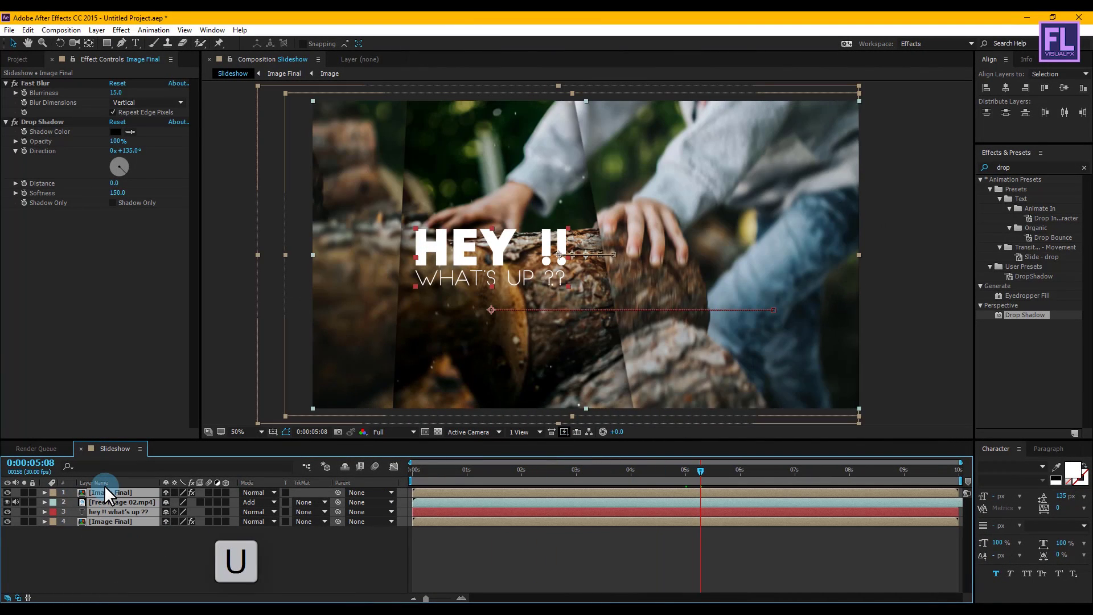
drag(712, 503, 397, 586)
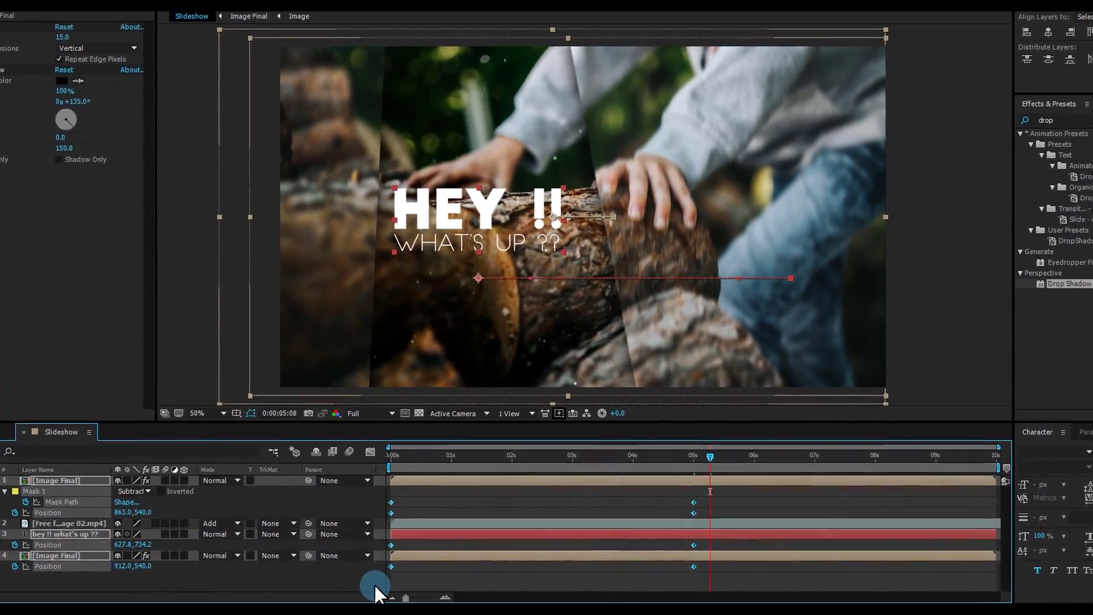
key(F9)
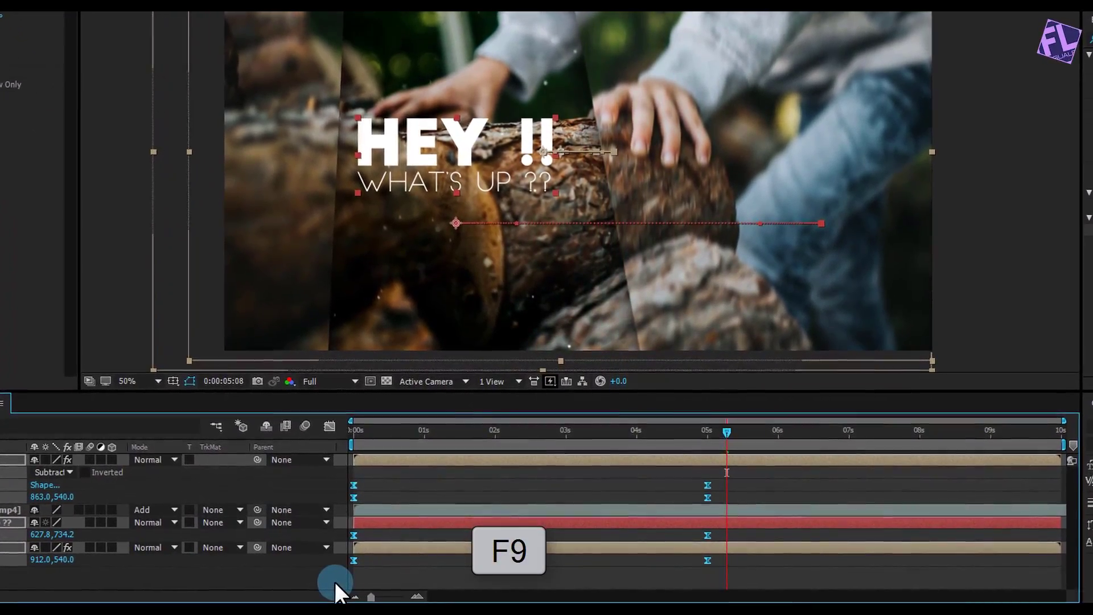
Step: Reshape the keyframes' speed curves in the Graph Editor so the motion peaks near one second and slows gradually towards 0:00:05:00
click(328, 426)
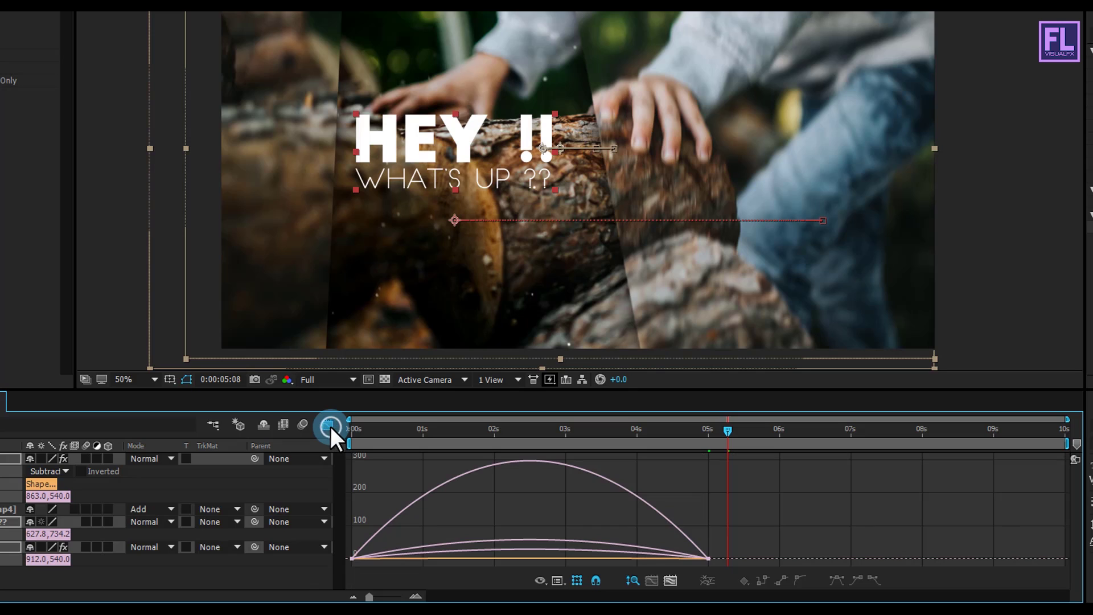
drag(758, 530, 470, 559)
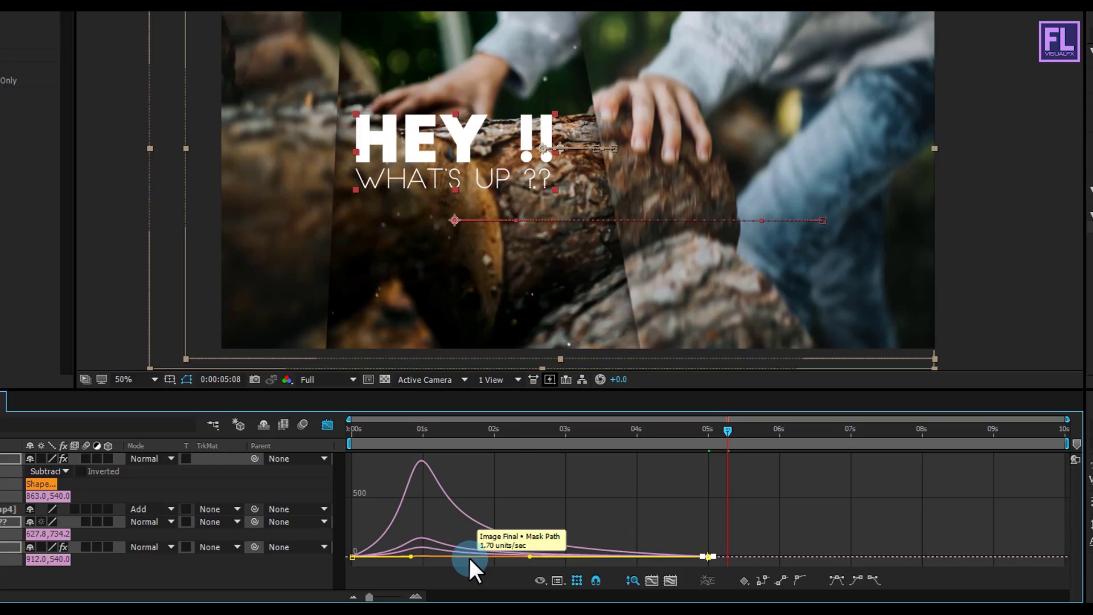
click(328, 426)
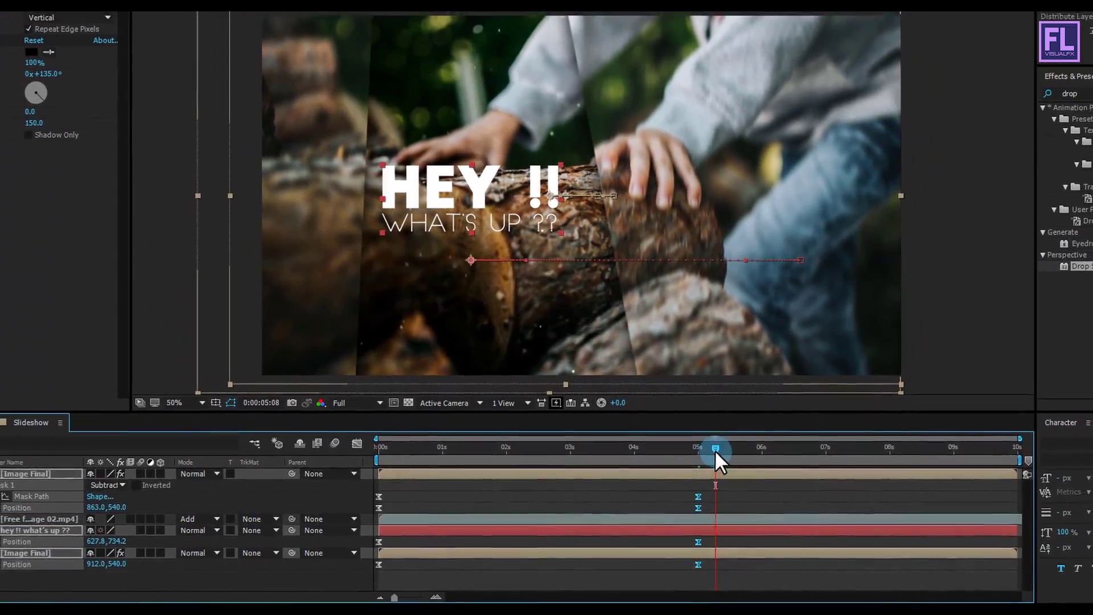
Step: Collapse the layers and preview the Slideshow animation from 0:00:00:00, checking the mask wipe and title slide
drag(723, 437, 362, 478)
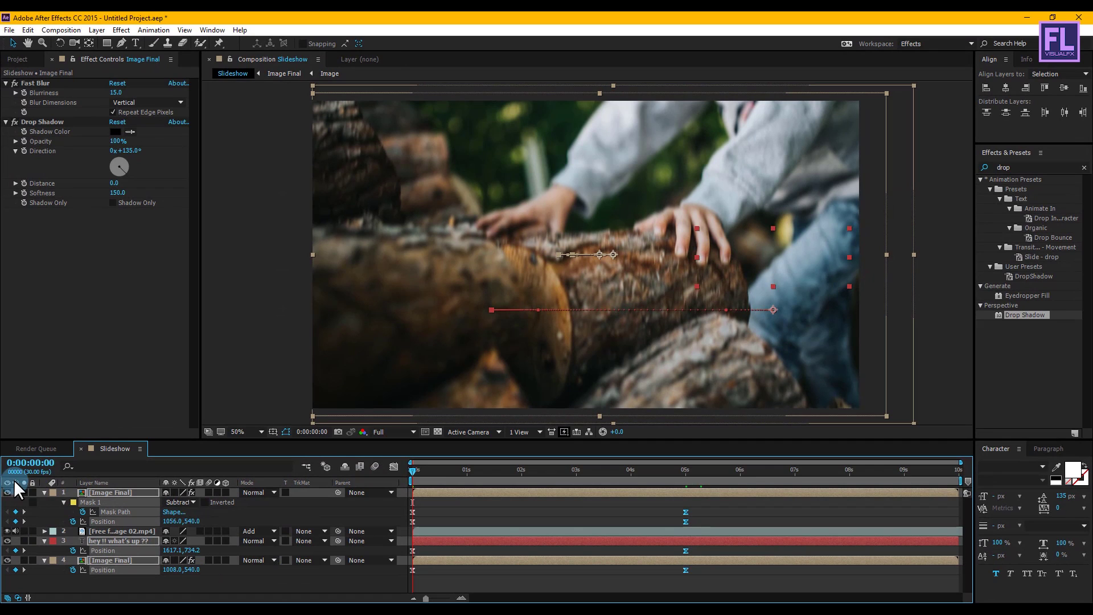
click(45, 493)
click(152, 555)
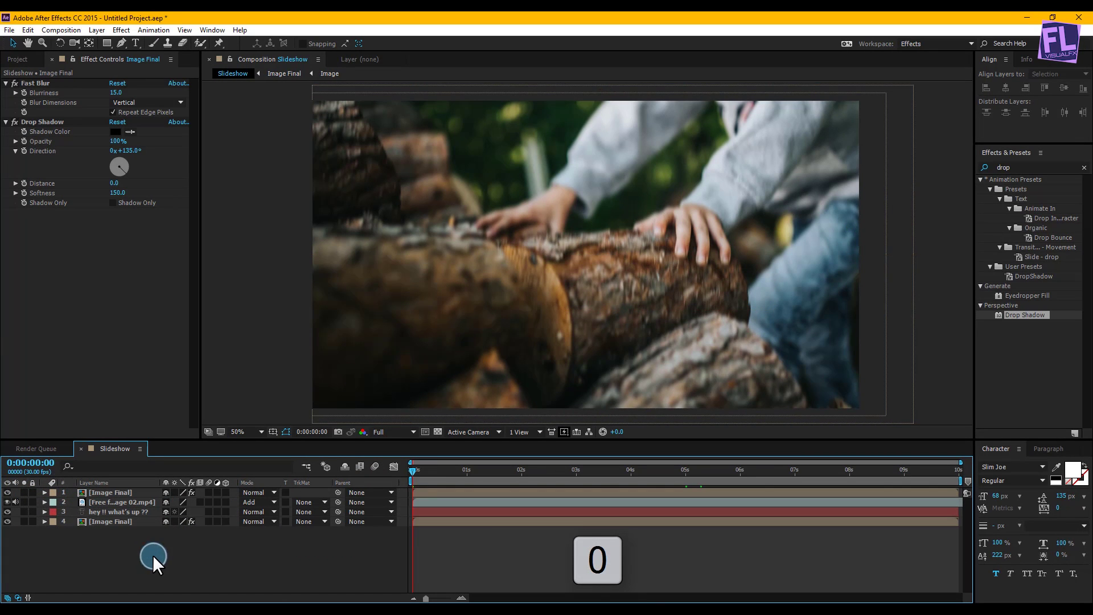
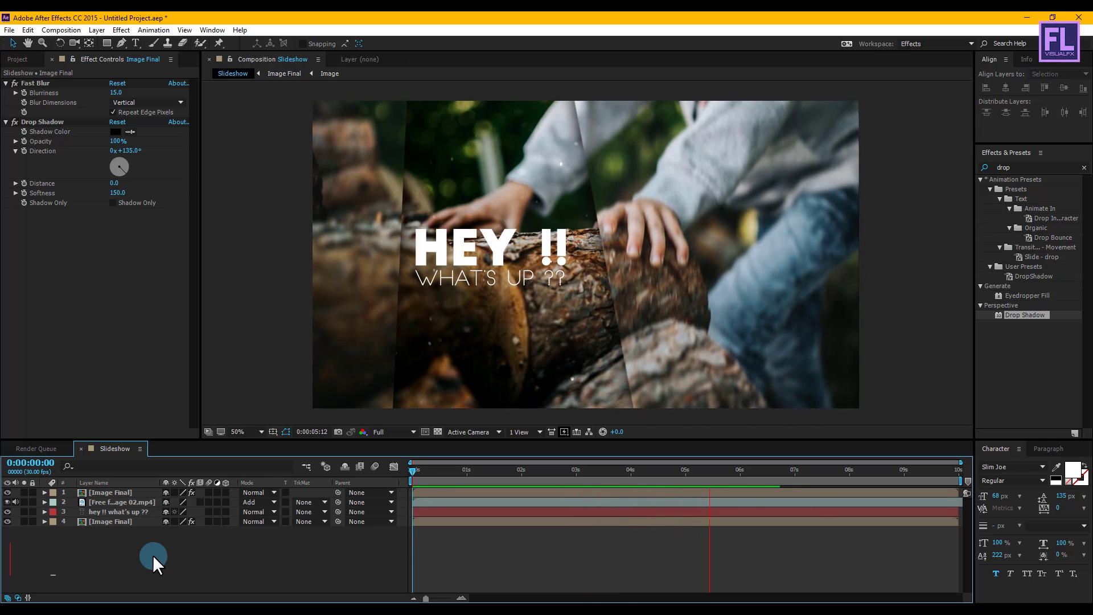
key(space)
key(space)
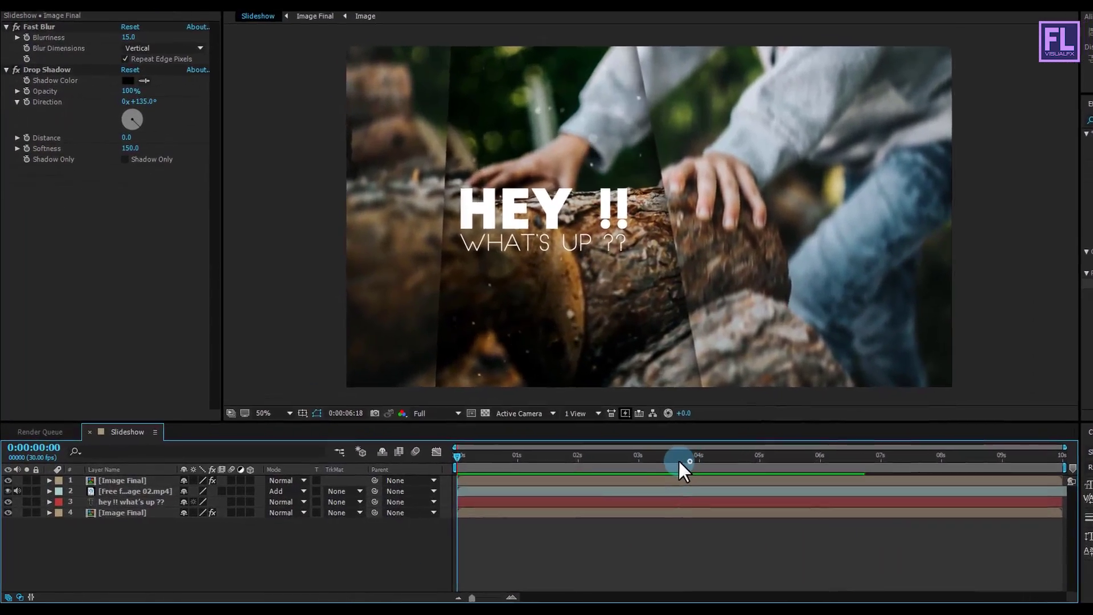
drag(678, 459, 719, 445)
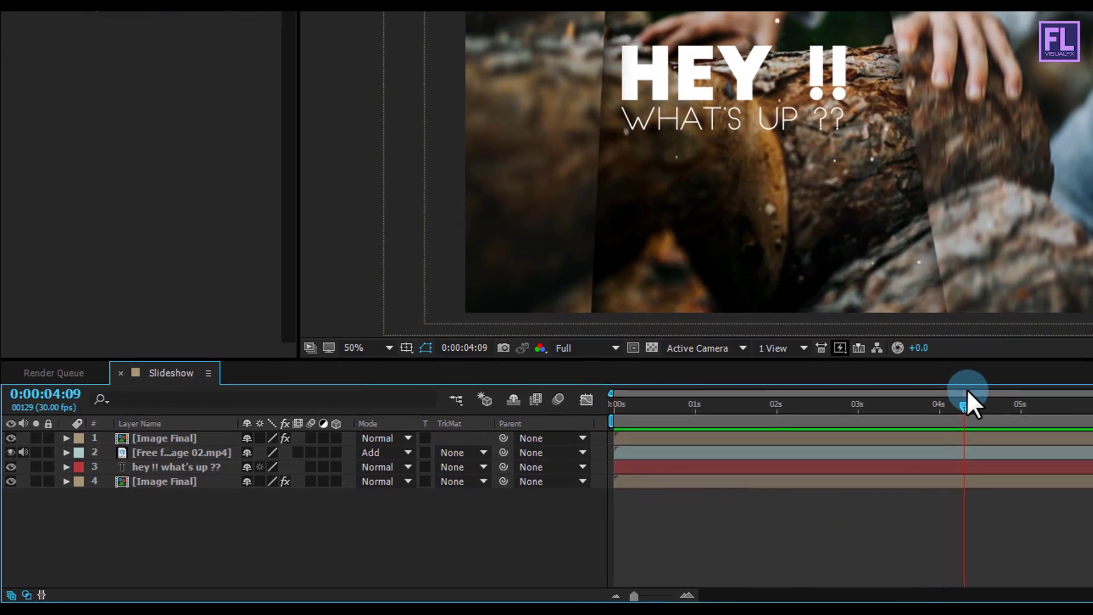
Step: Create a black 1920 × 1080 px solid named Mask in the Slideshow composition
drag(967, 391, 967, 391)
right_click(207, 559)
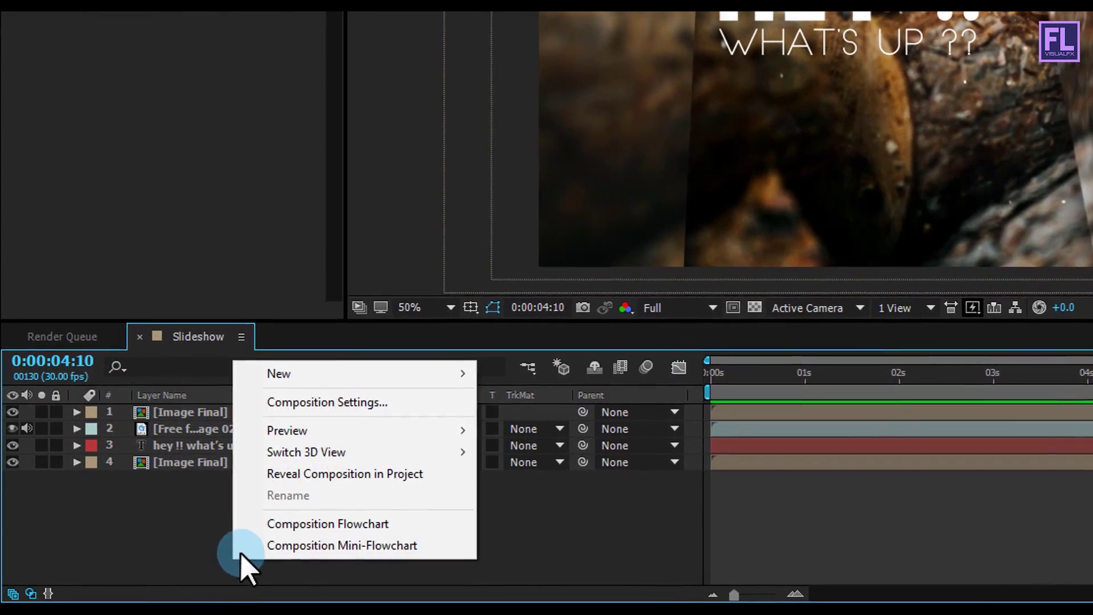
click(281, 370)
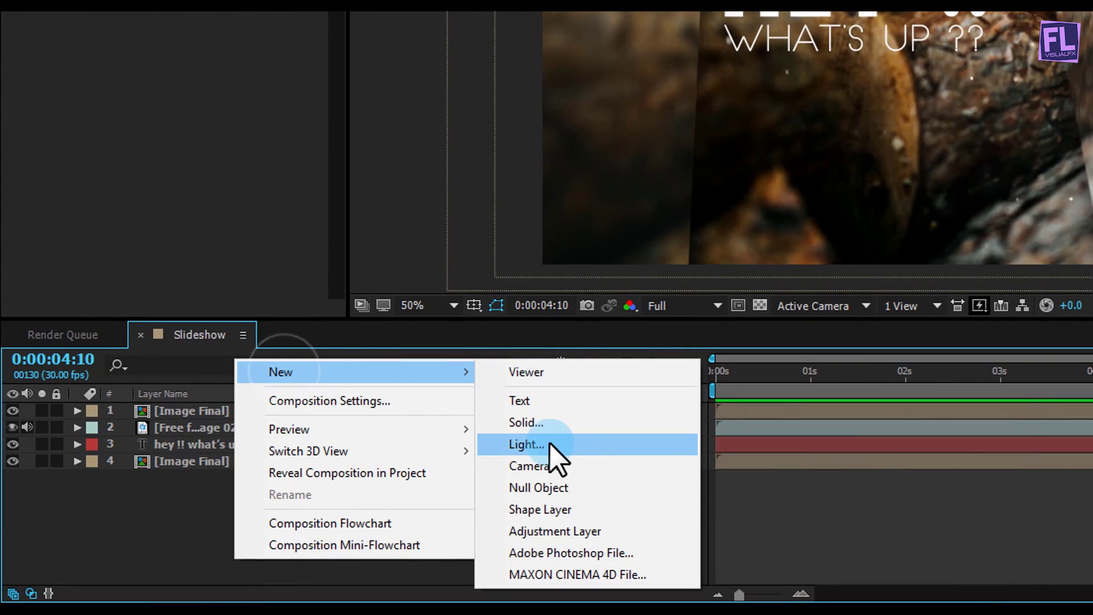
click(526, 422)
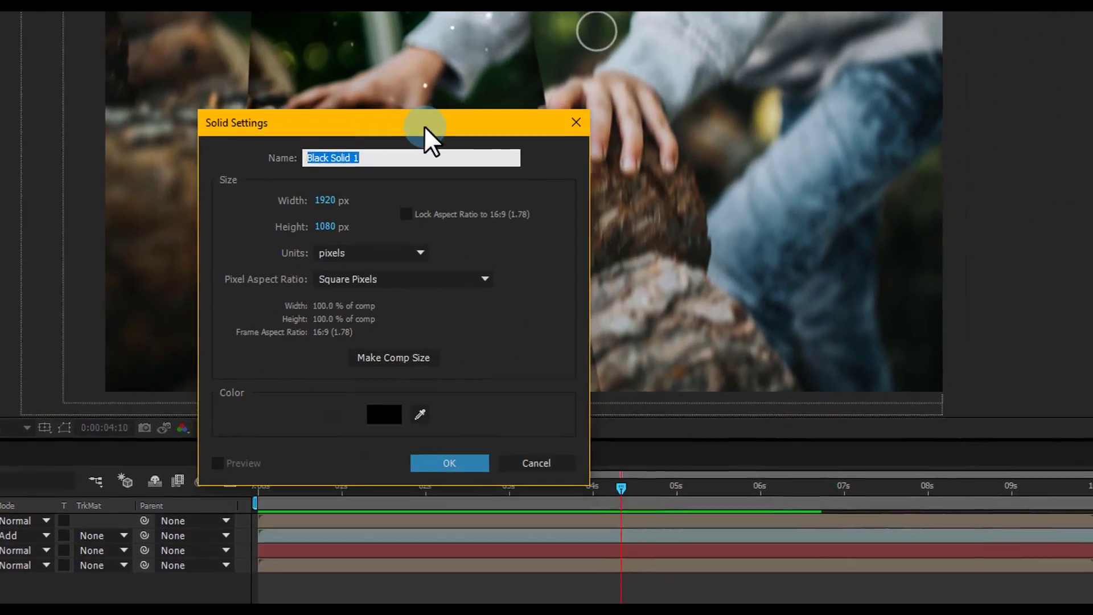
click(741, 263)
drag(736, 238, 527, 372)
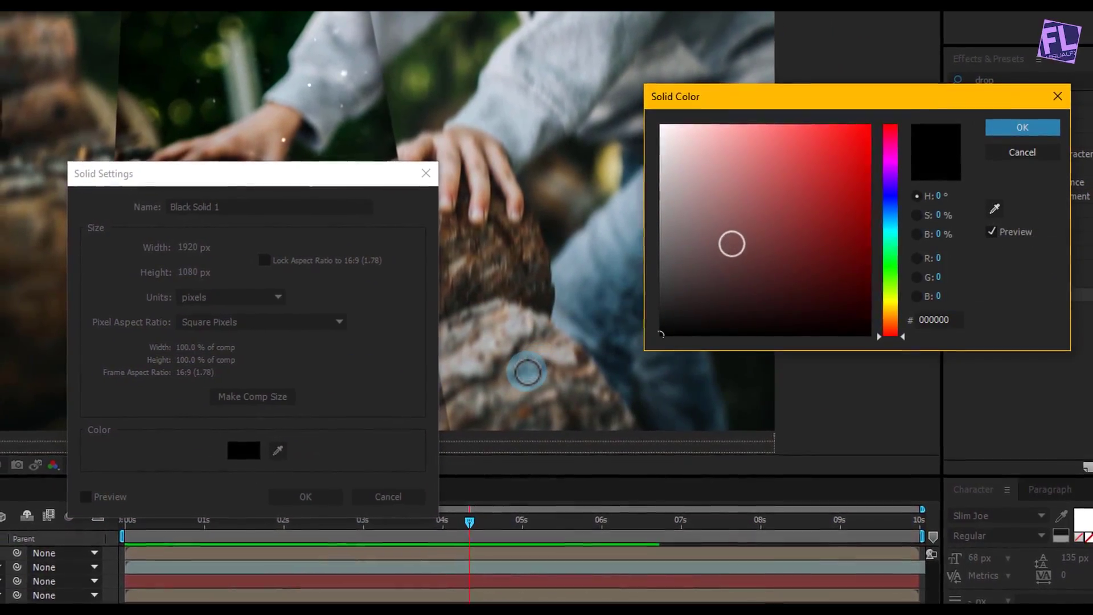
click(1016, 125)
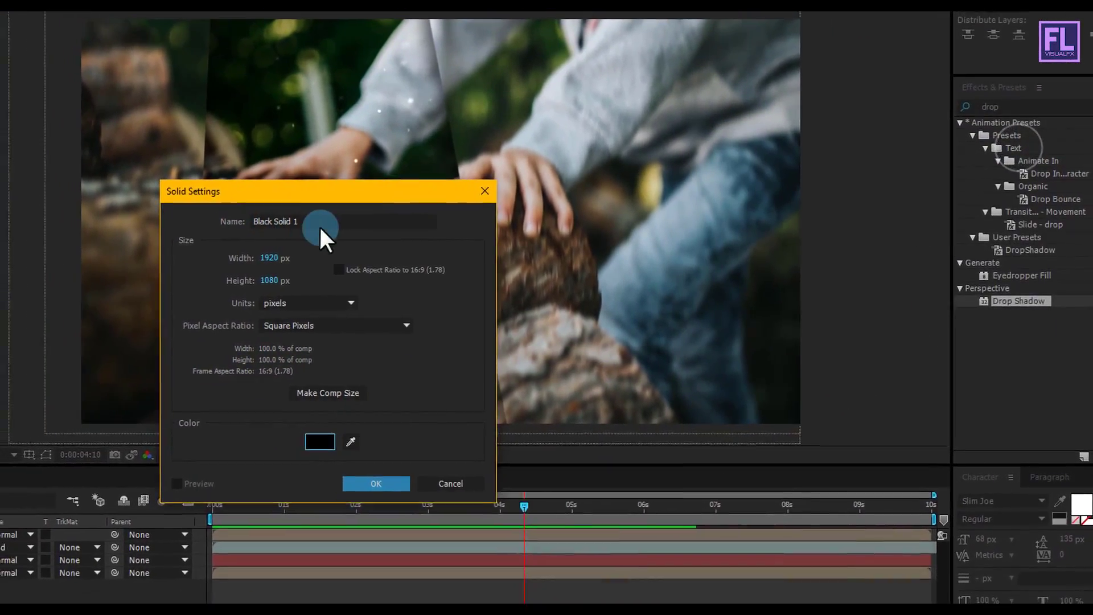
click(318, 224)
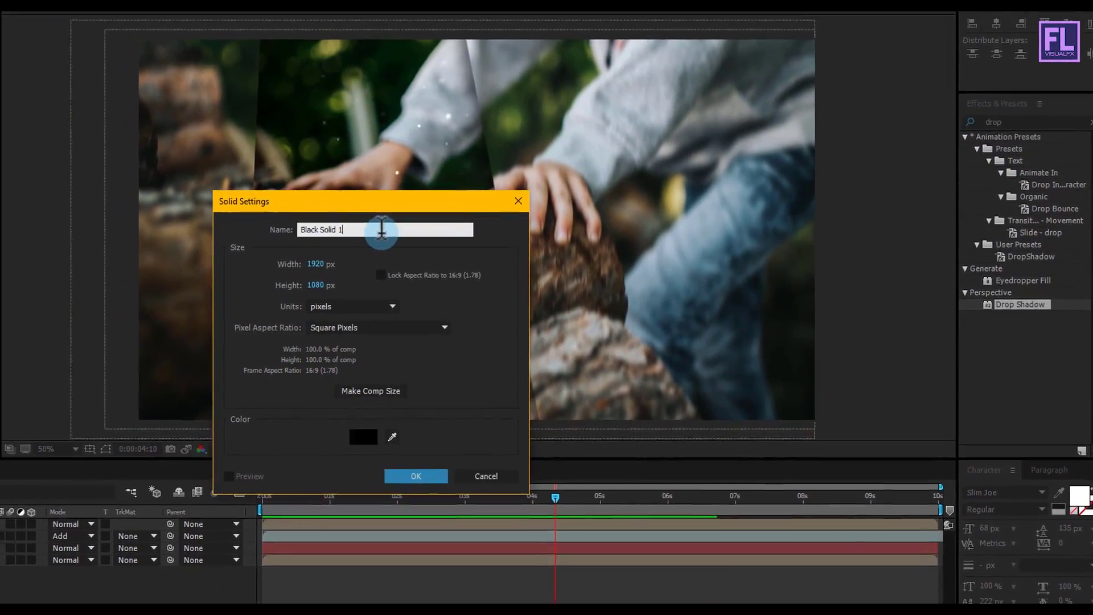
text(Mask)
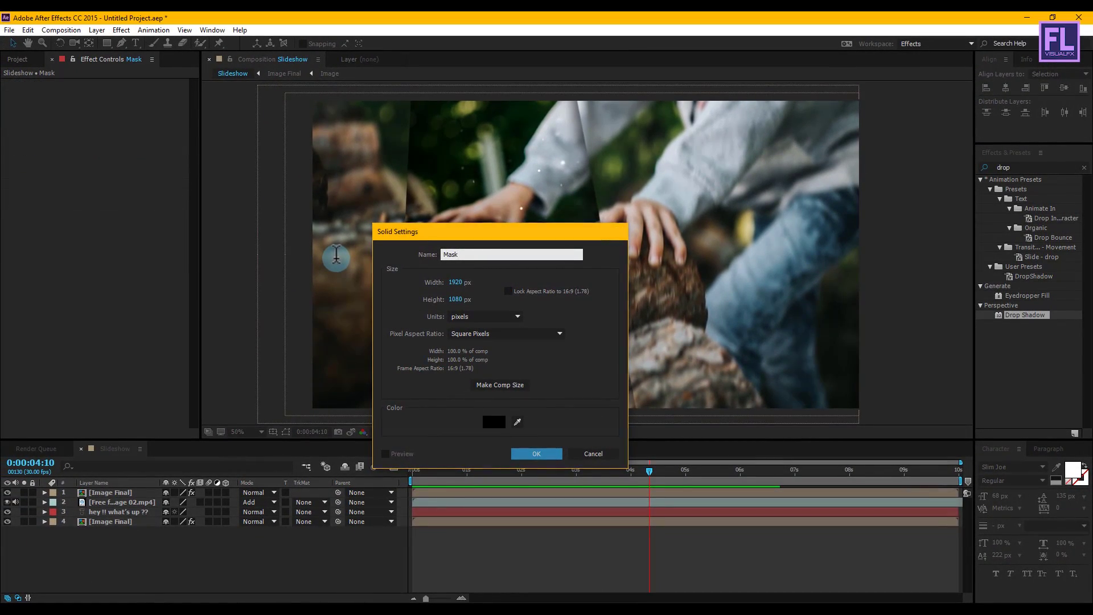
key(Return)
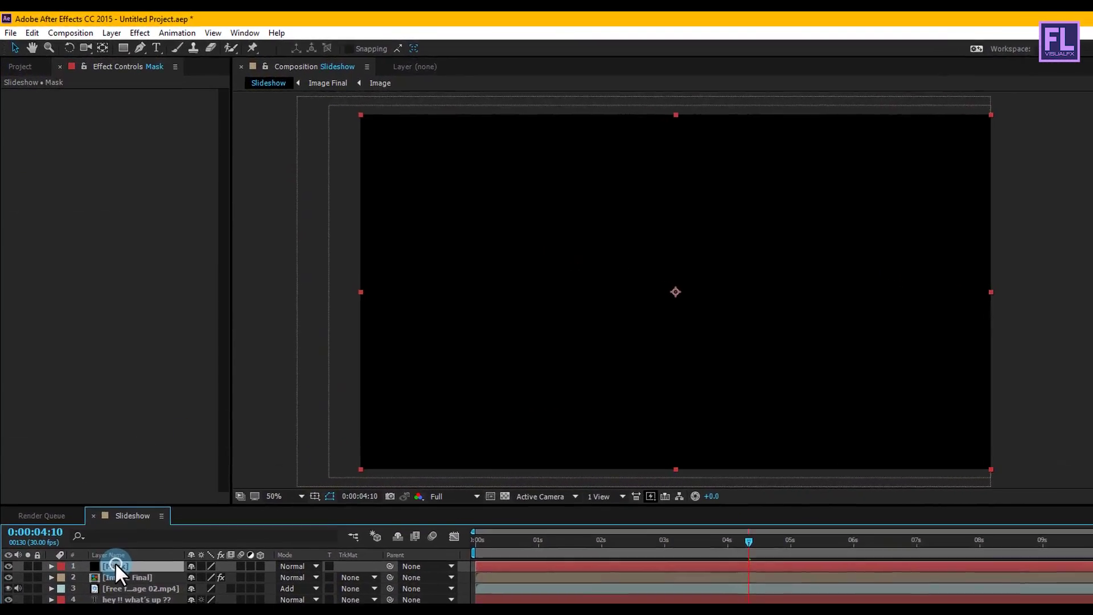
Step: Add a full-frame rectangular mask to the Mask solid, shrink its height symmetrically and set it to Subtract, leaving black letterbox bars
click(158, 58)
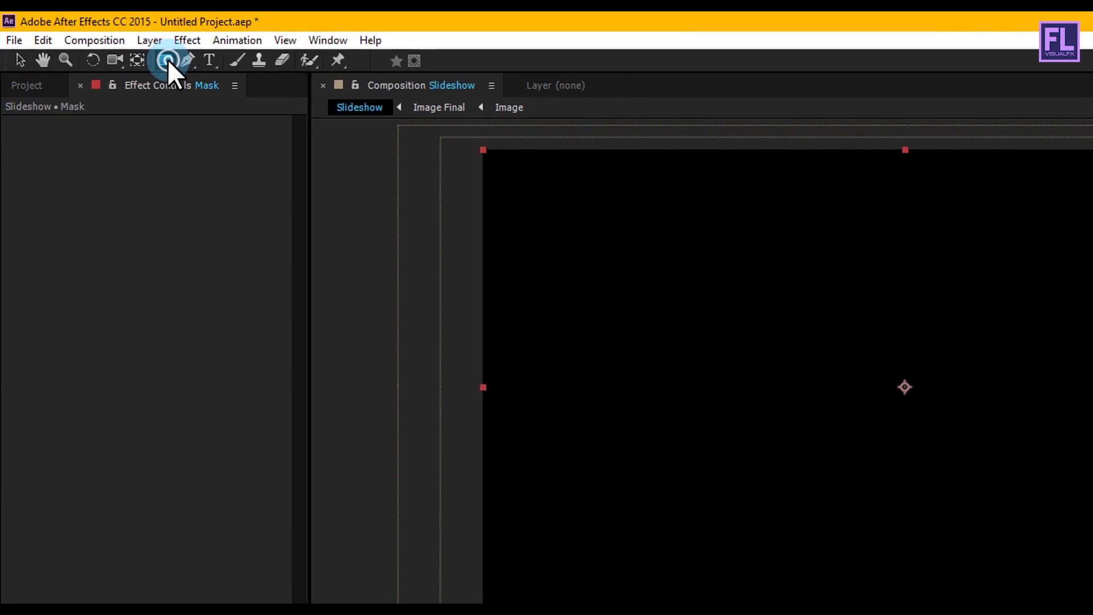
double_click(165, 59)
key(v)
double_click(932, 150)
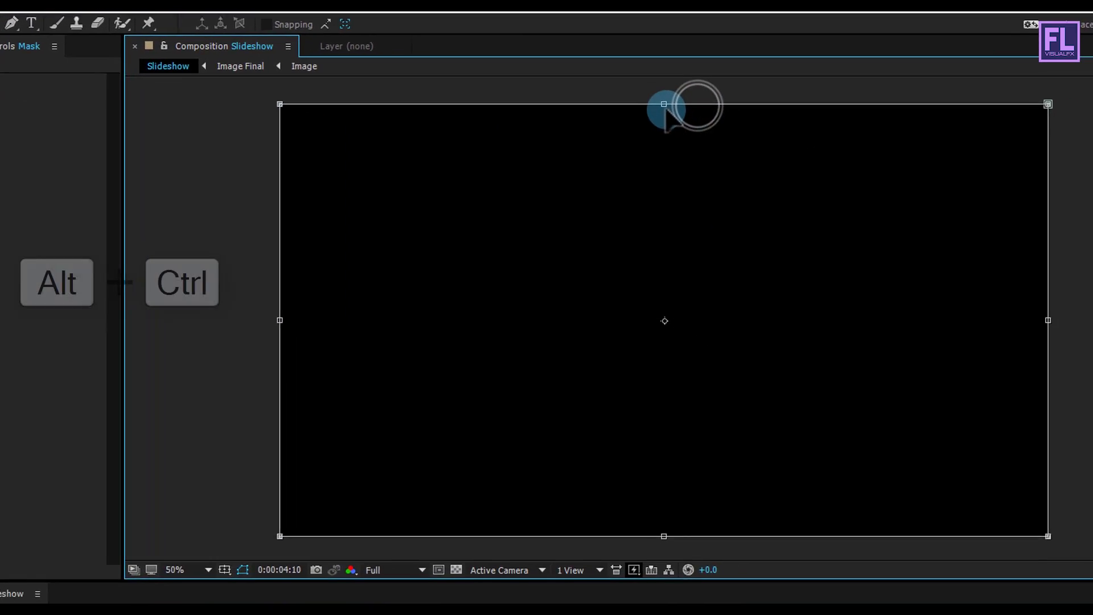
drag(790, 127, 793, 144)
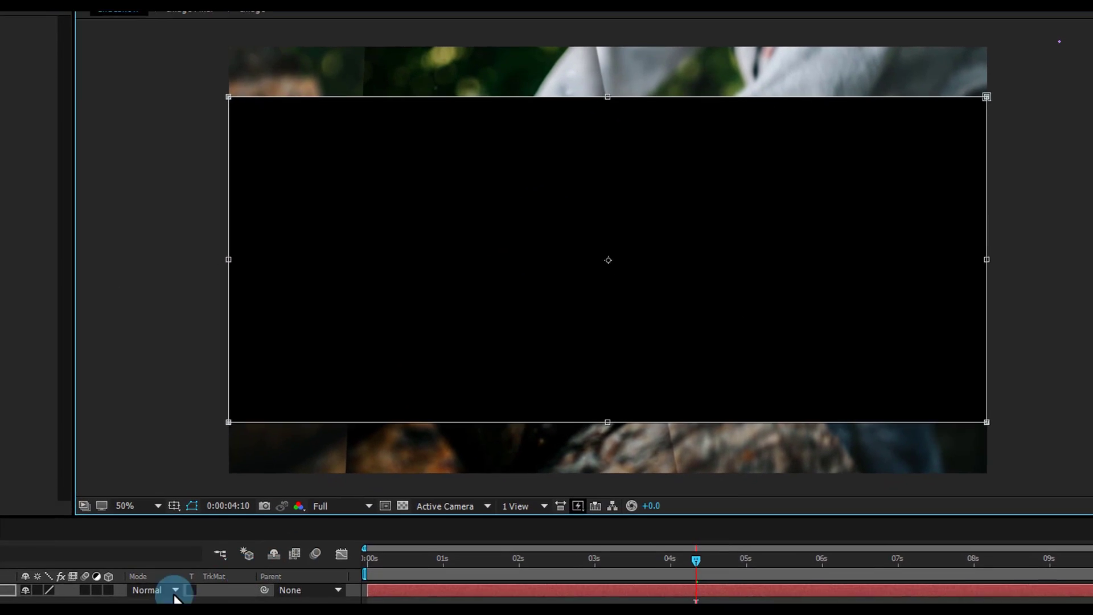
click(112, 581)
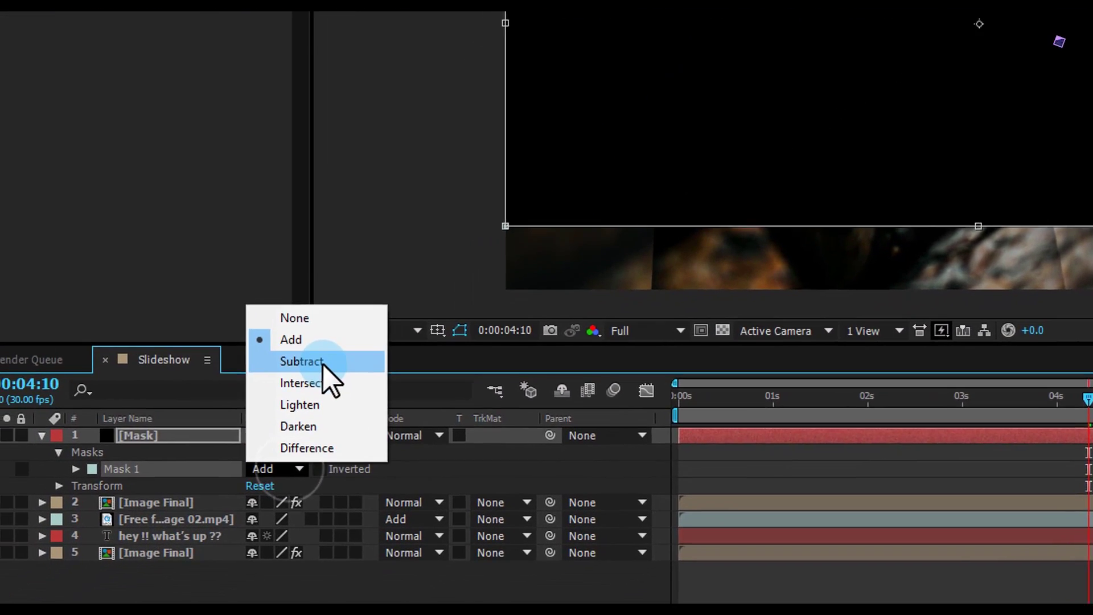
click(323, 362)
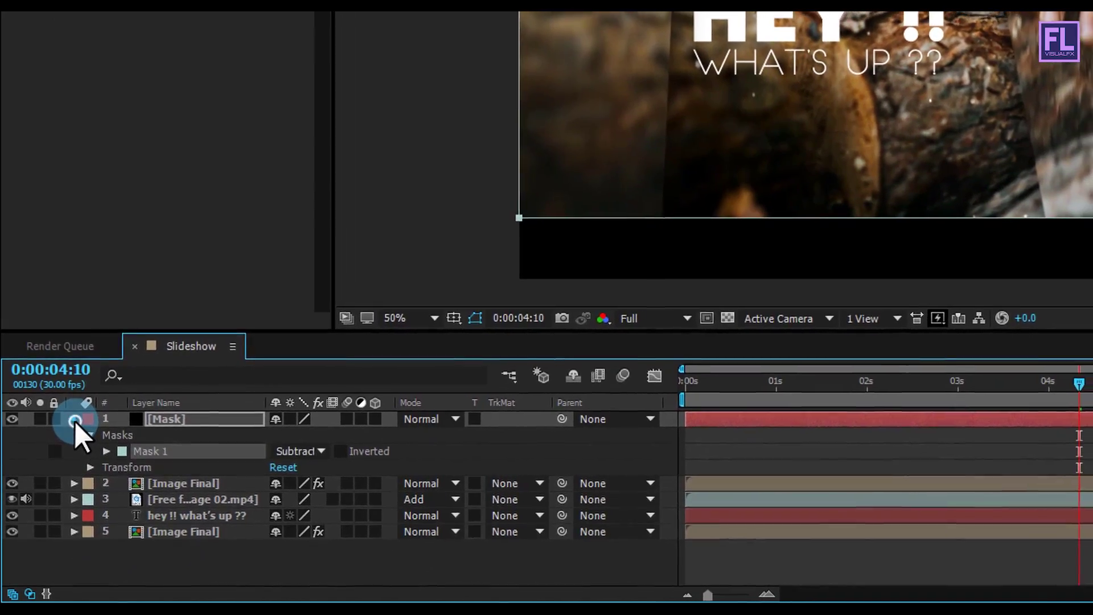
click(78, 407)
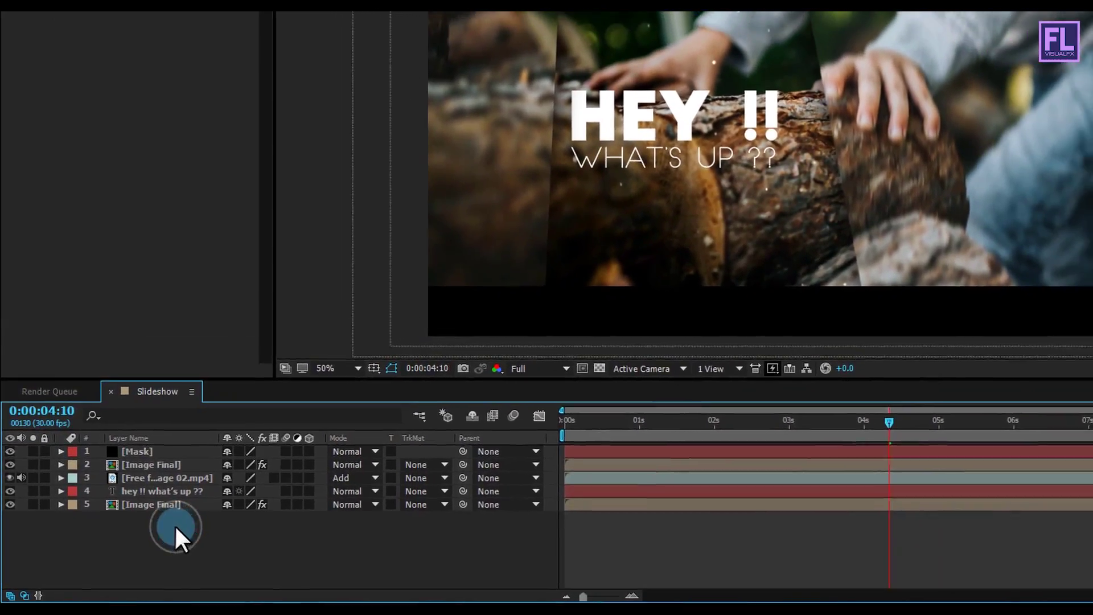
Step: Create a black 1920 × 1080 px solid named Vintage and place it directly below the Mask layer
right_click(188, 527)
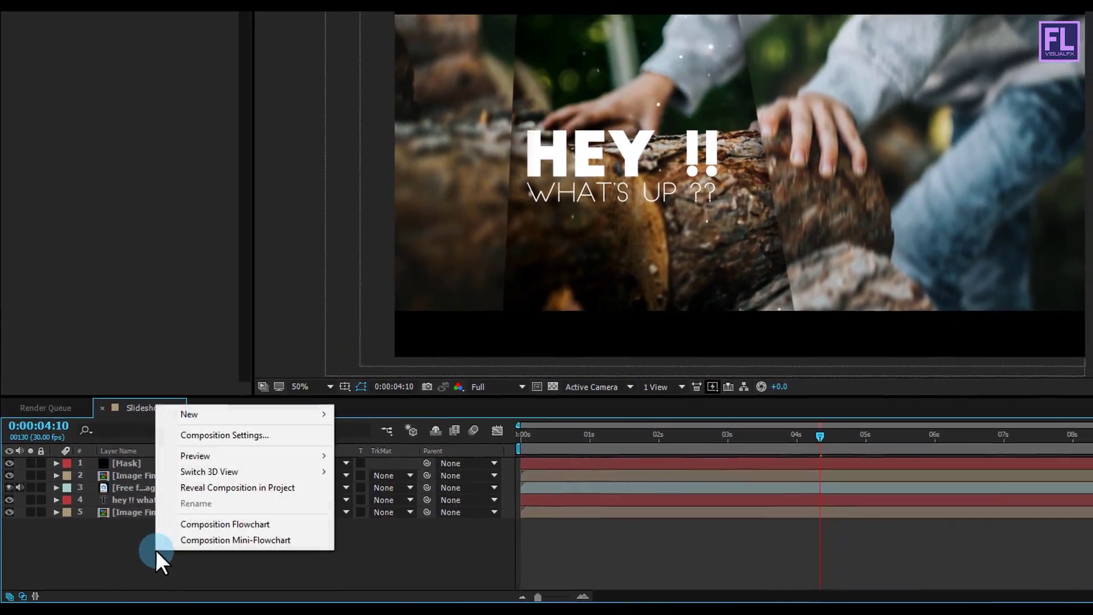
click(244, 377)
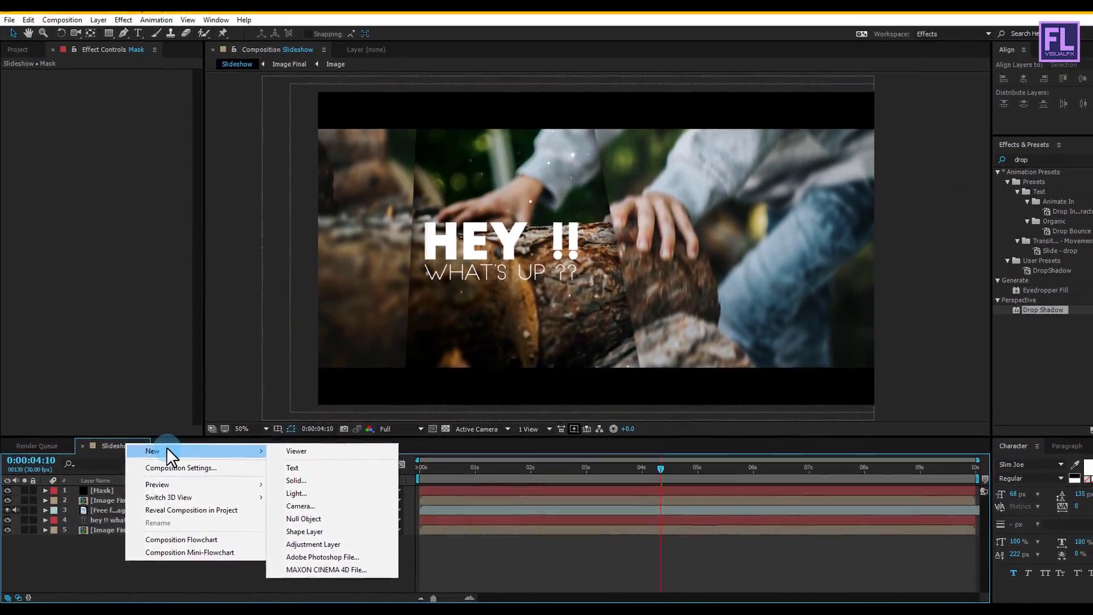
click(328, 483)
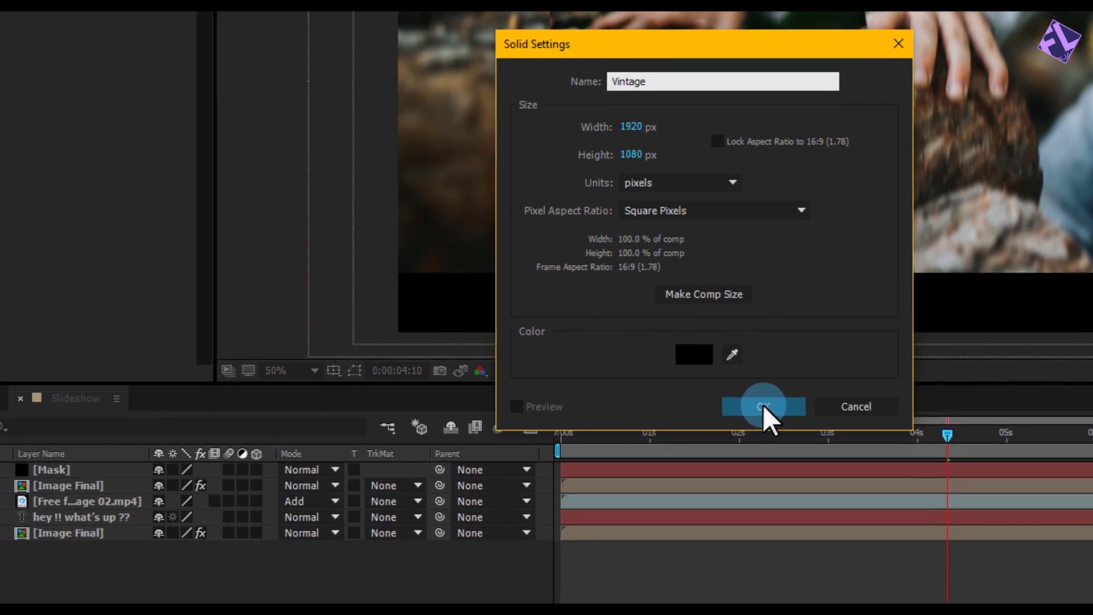
click(763, 405)
drag(111, 469, 107, 480)
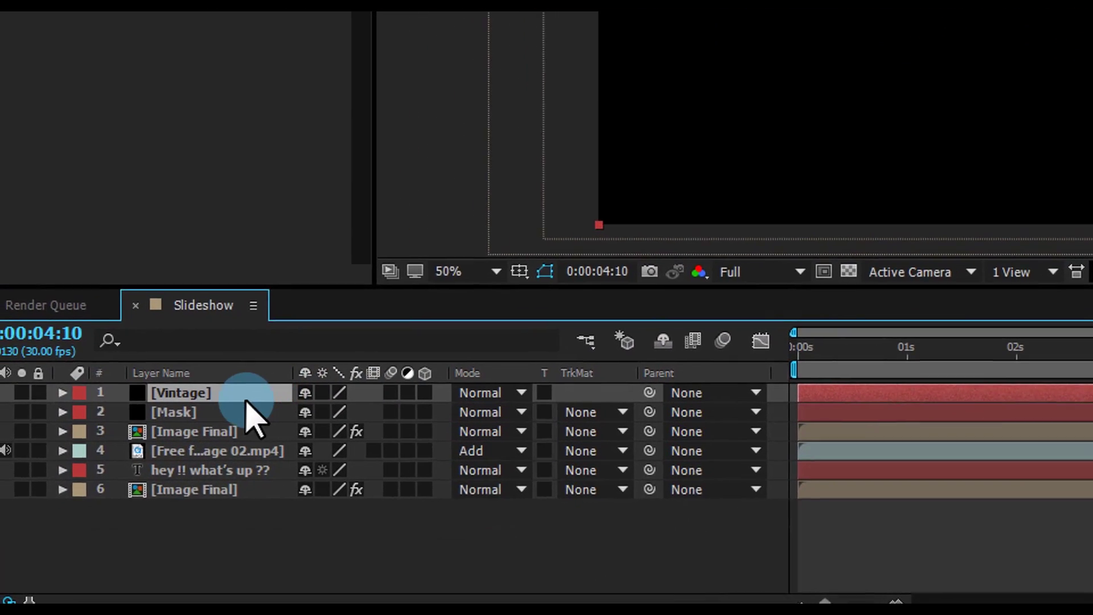
drag(261, 391, 266, 418)
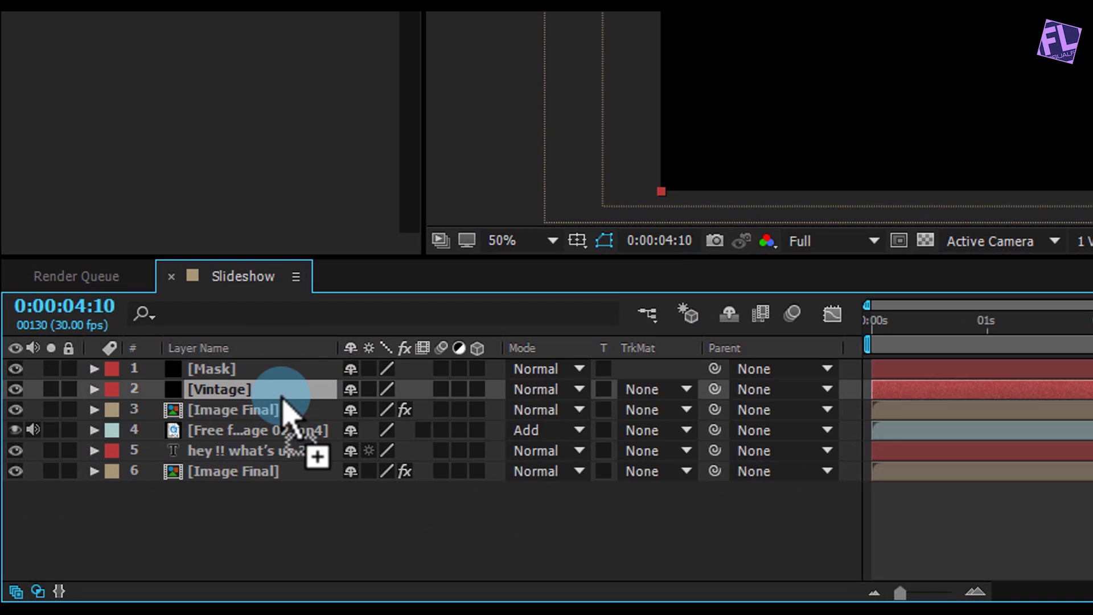
drag(302, 385, 301, 387)
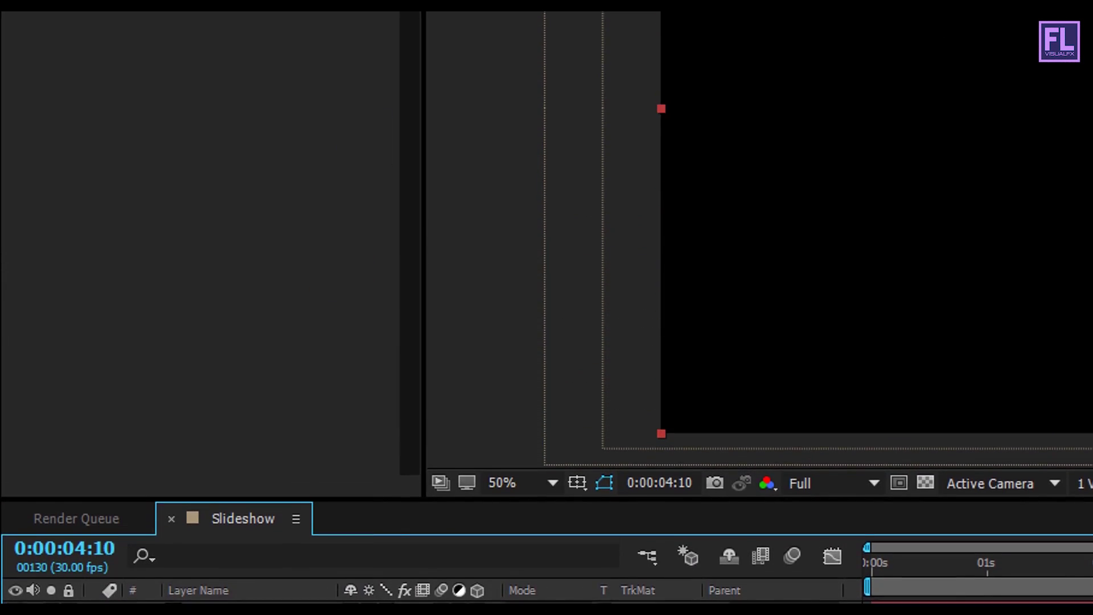
Step: Add a full-frame elliptical mask to the Vintage layer and set its mode to Subtract
drag(235, 72, 307, 134)
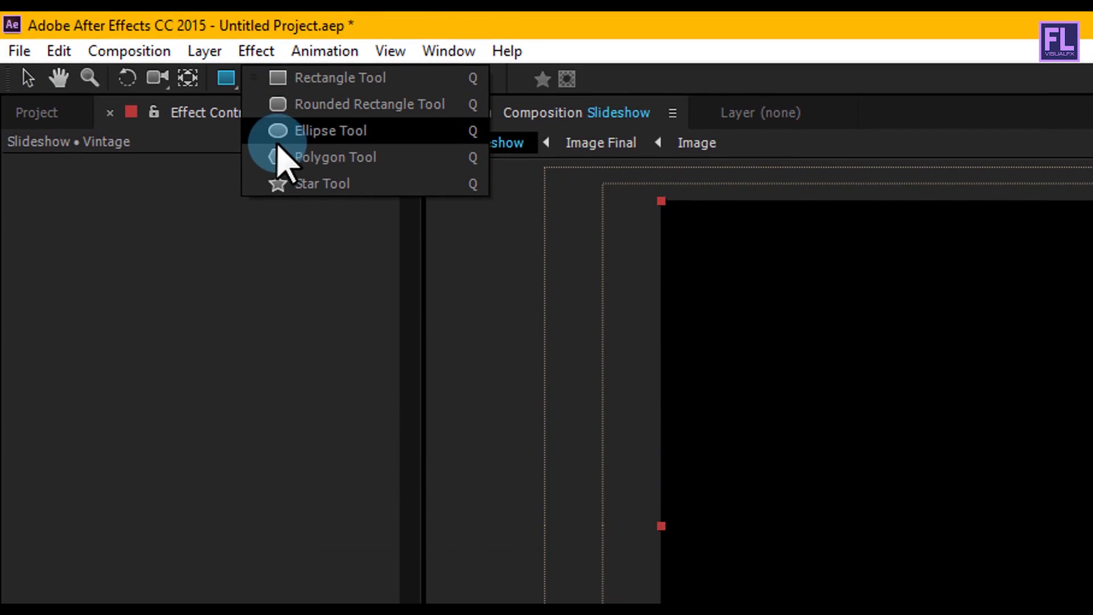
double_click(228, 80)
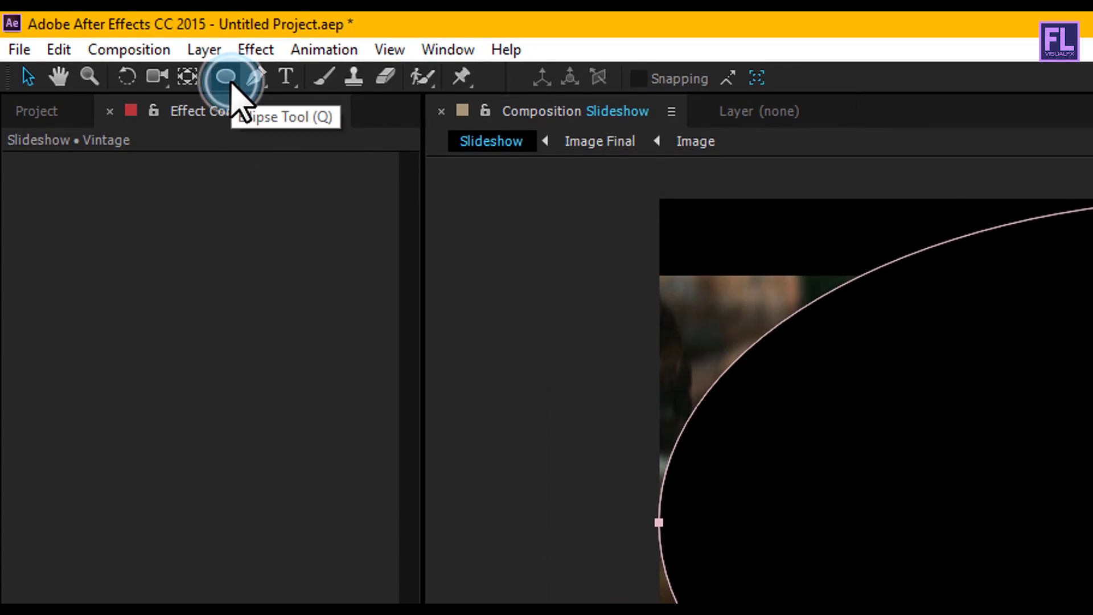
click(183, 286)
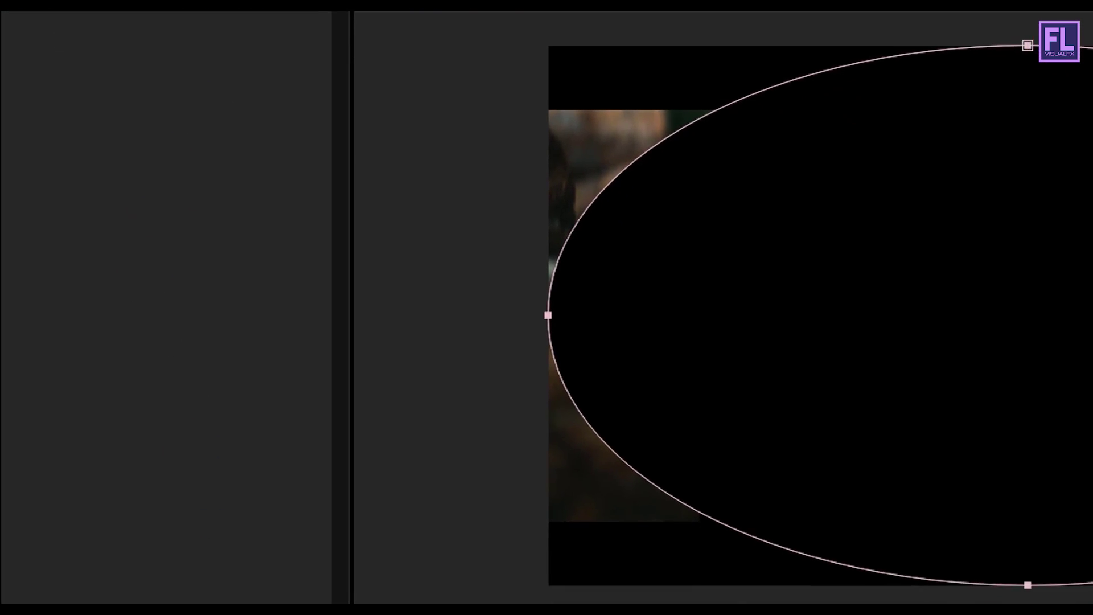
click(290, 575)
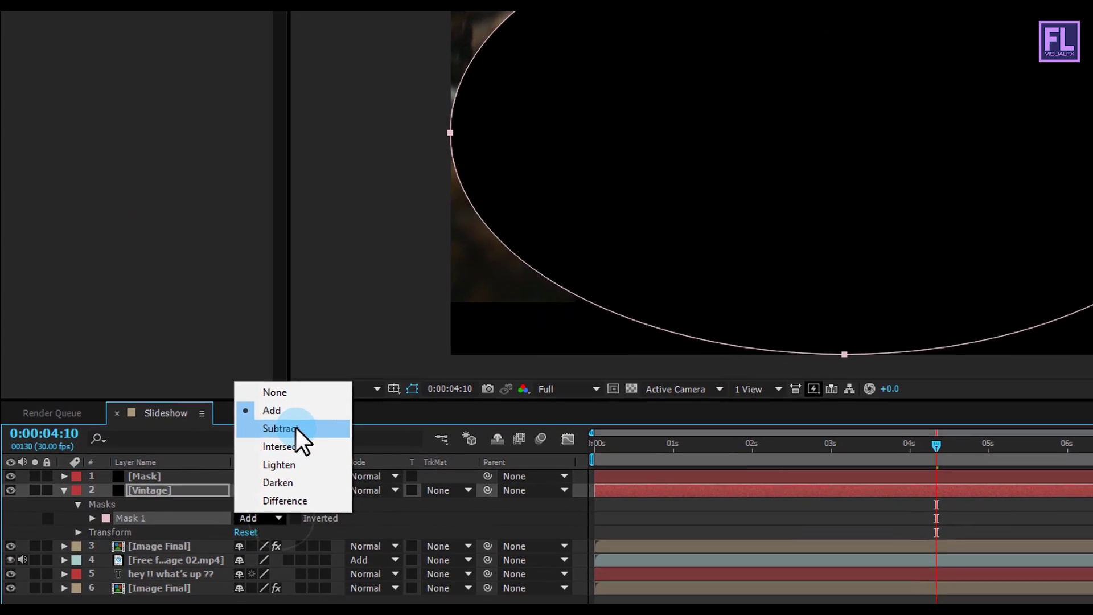
click(295, 429)
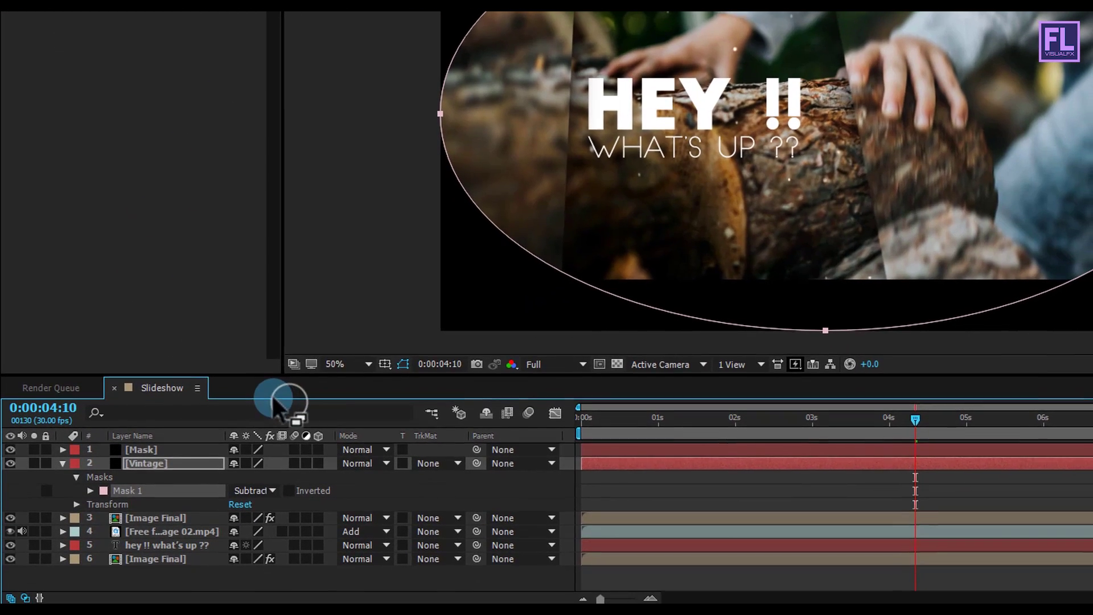
Step: Set the Vintage layer's Mask Feather to 207 pixels and its Opacity to 30%
click(128, 520)
key(f)
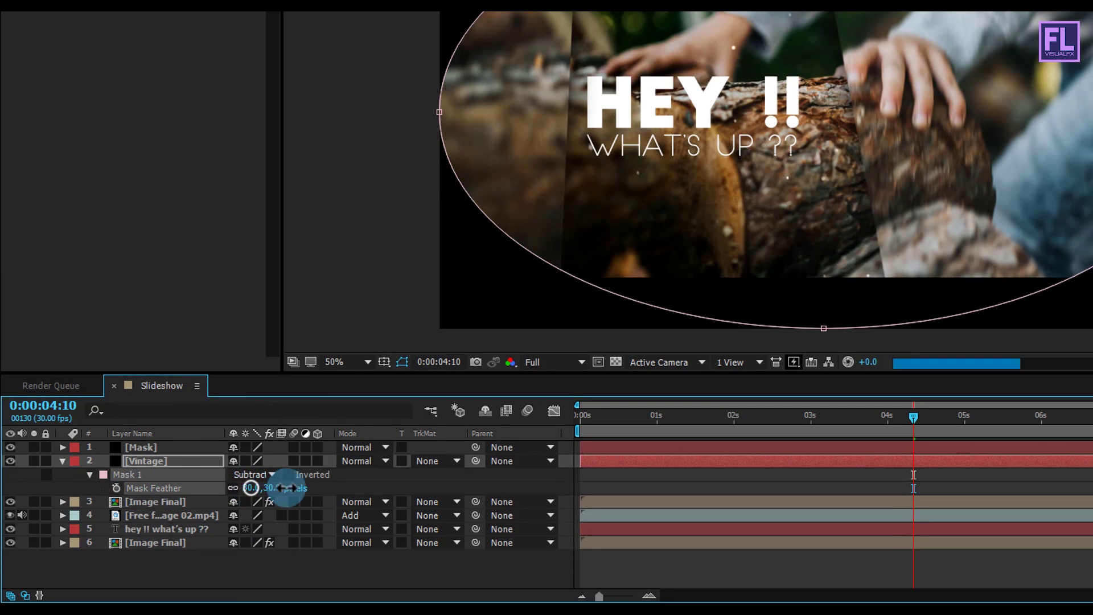
drag(286, 488, 415, 492)
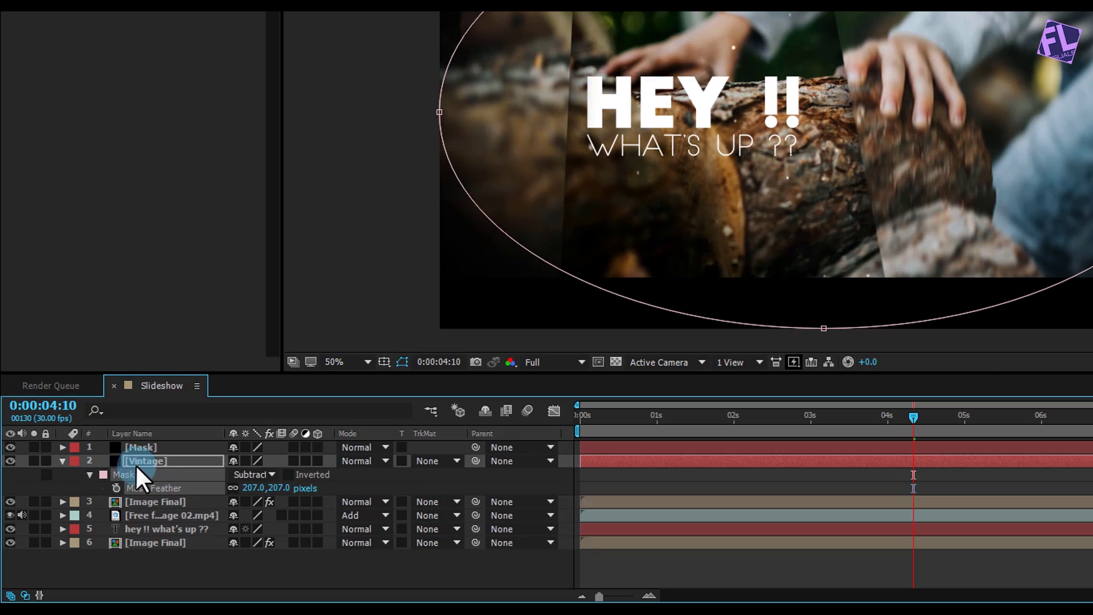
click(153, 459)
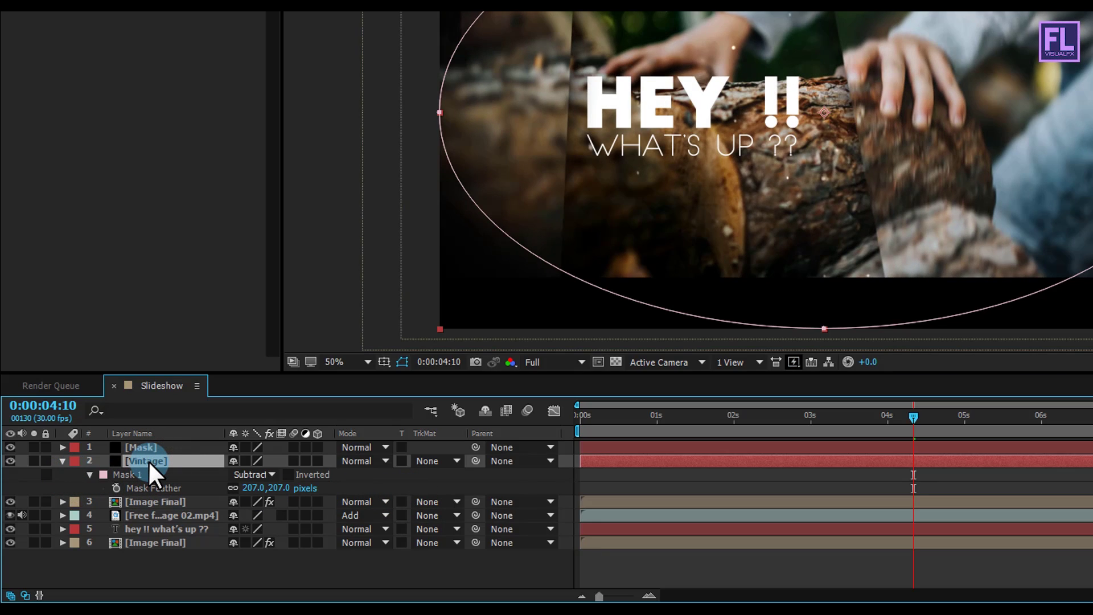
key(t)
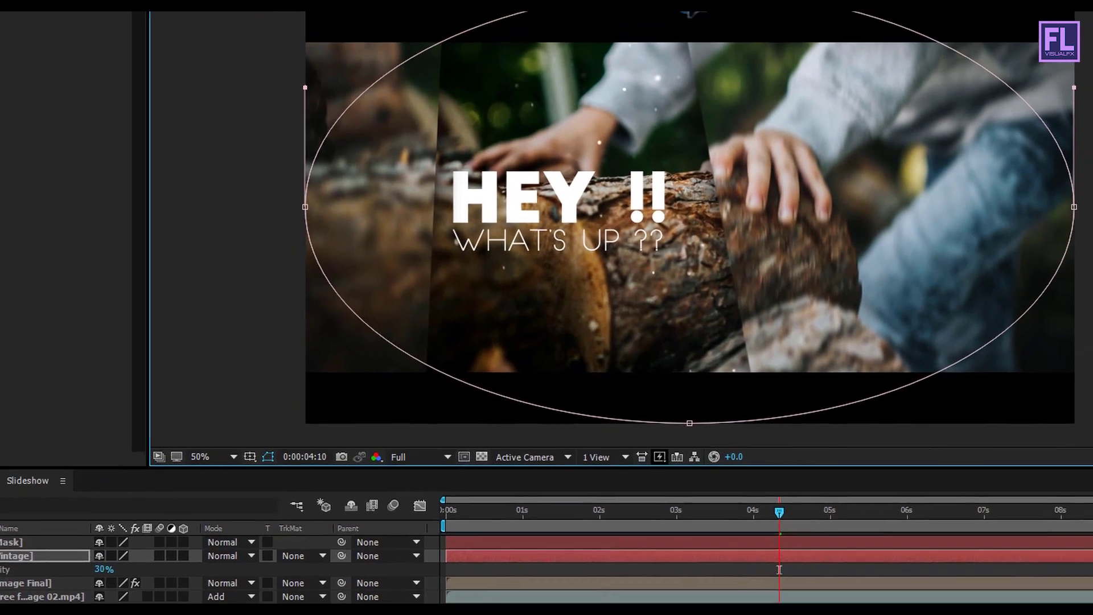
Step: Pull all four points of the Vintage layer's elliptical mask inward so the ellipse fits between the letterbox bars
drag(643, 27, 593, 180)
click(584, 497)
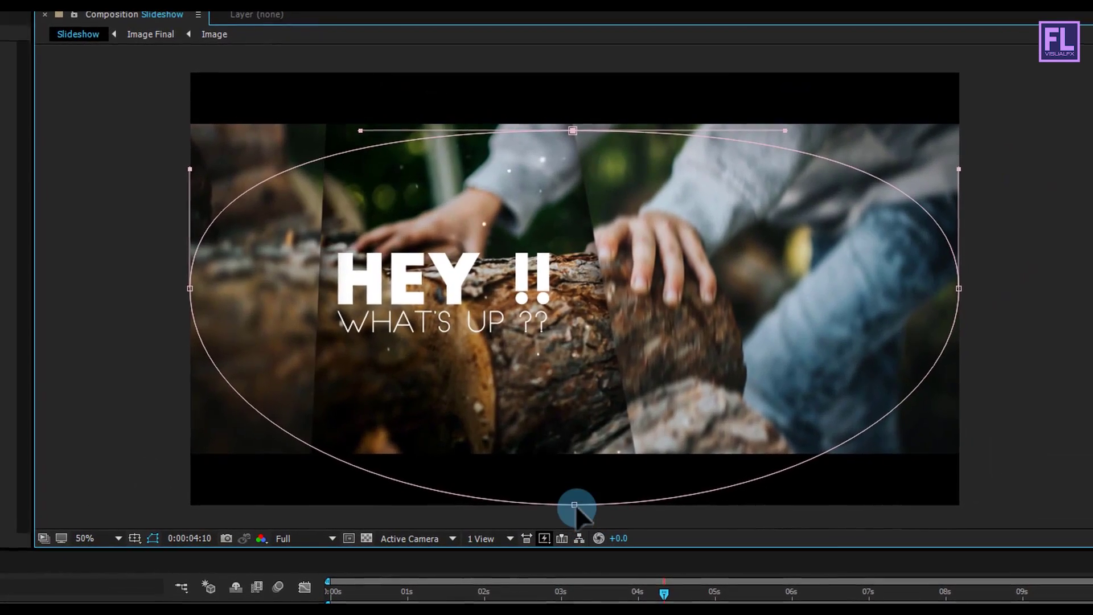
click(190, 289)
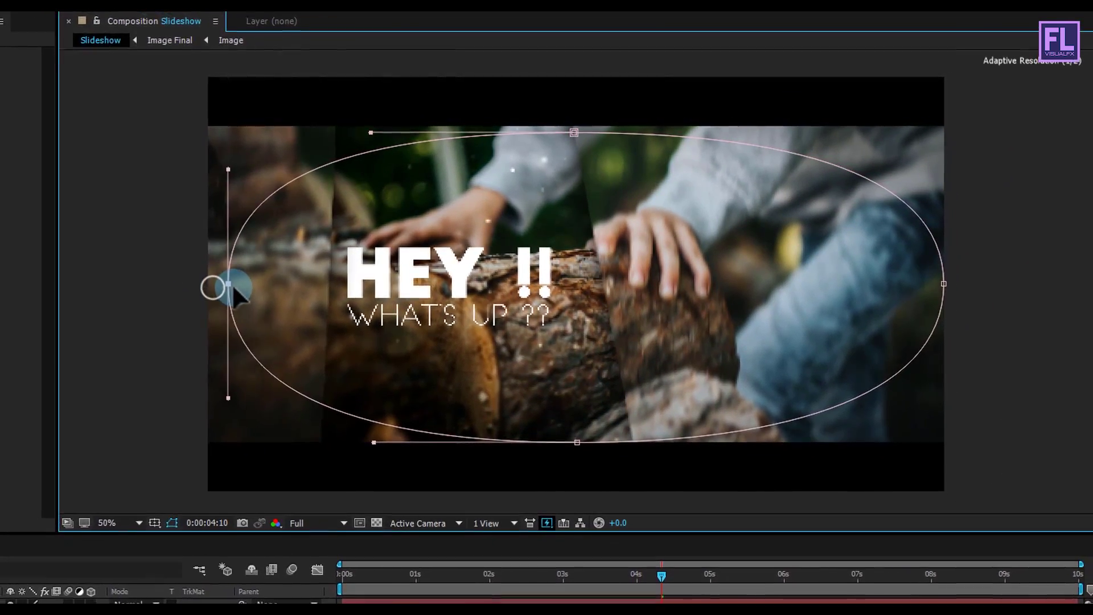
click(943, 283)
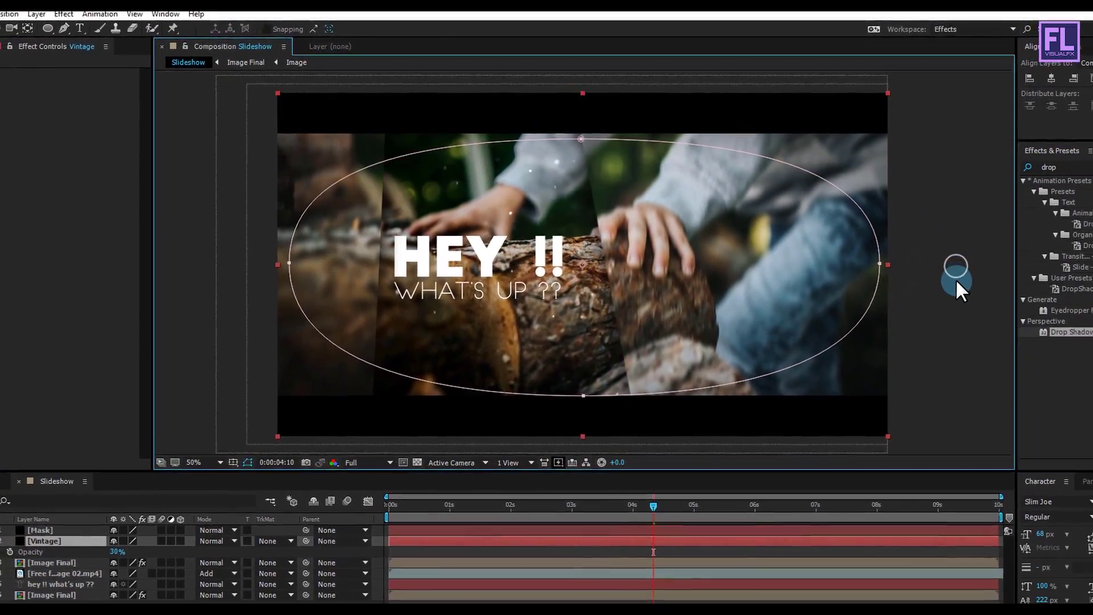
Step: Deselect the Vintage layer, fit the composition to the viewer and preview the Slideshow animation with the letterbox and vignette
click(970, 276)
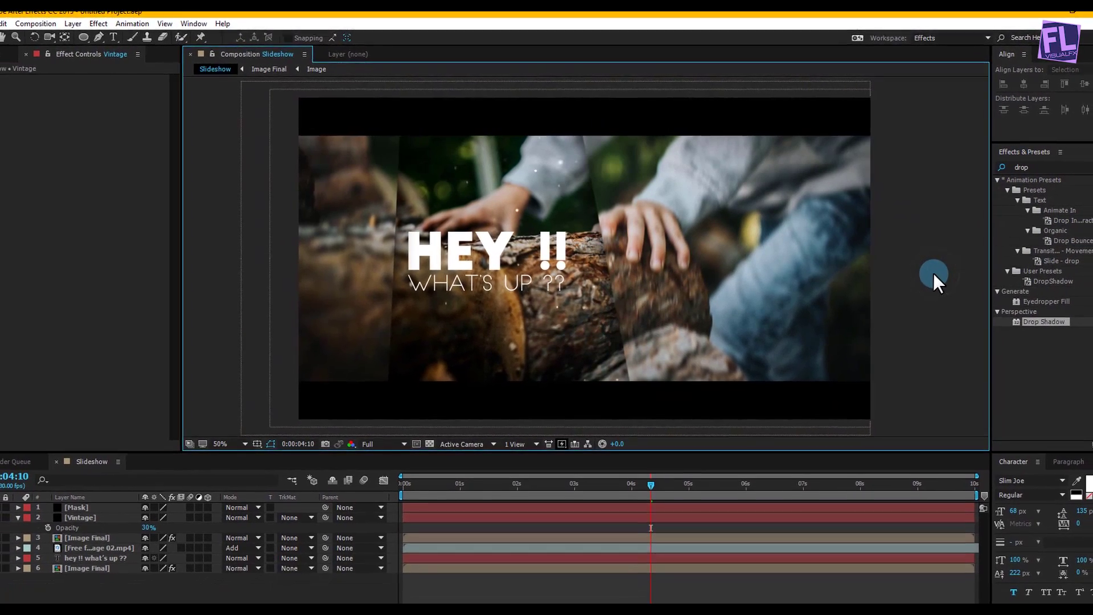
key(shift+slash)
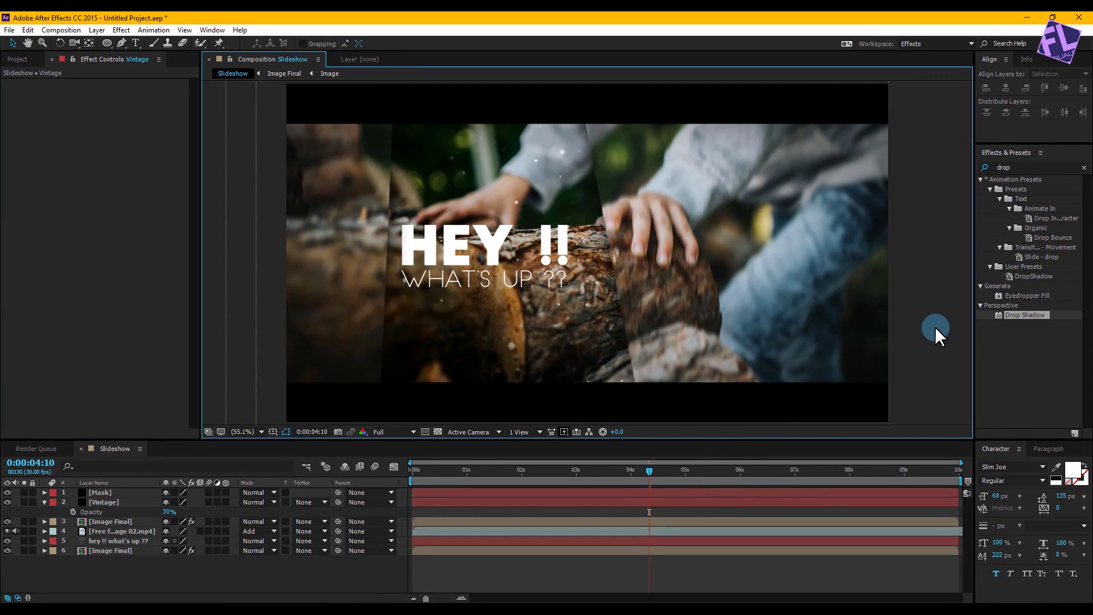
key(space)
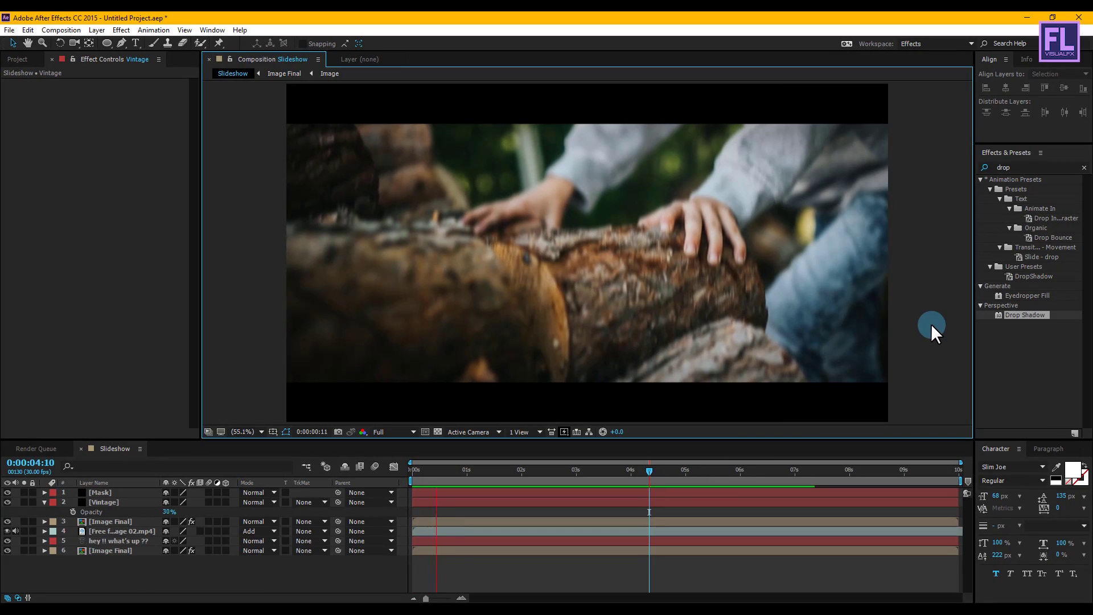